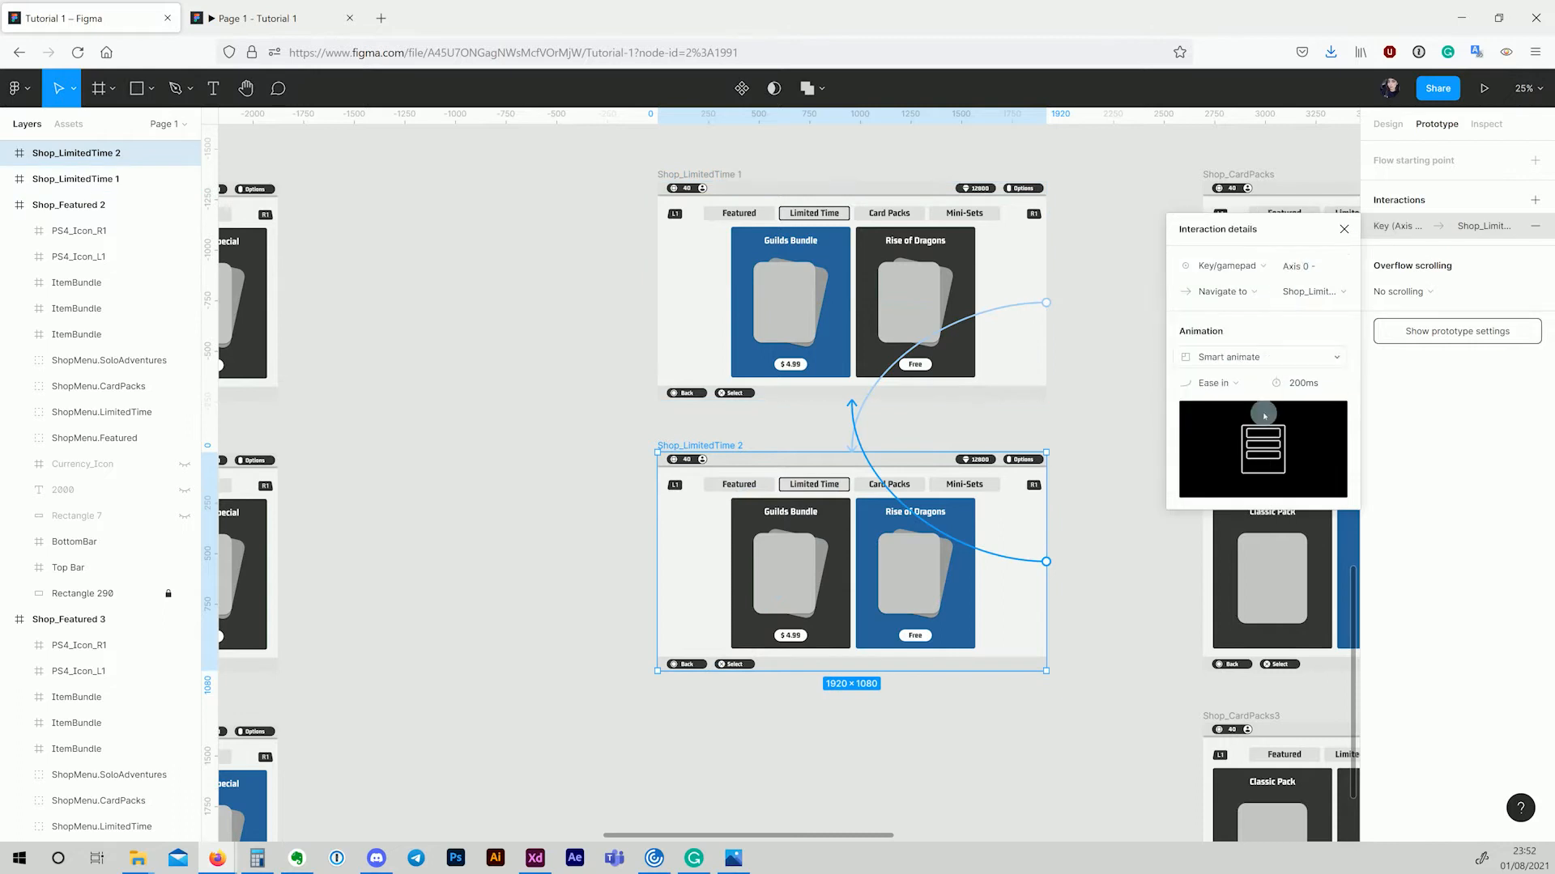
# Step: Link Shop_LimitedTime 2 to Shop_Featured 1 with a Key/gamepad trigger on Button 4
pyautogui.moveTo(1046, 561); pyautogui.dragTo(245, 247)
pyautogui.click(1224, 265)
pyautogui.click(1222, 266)
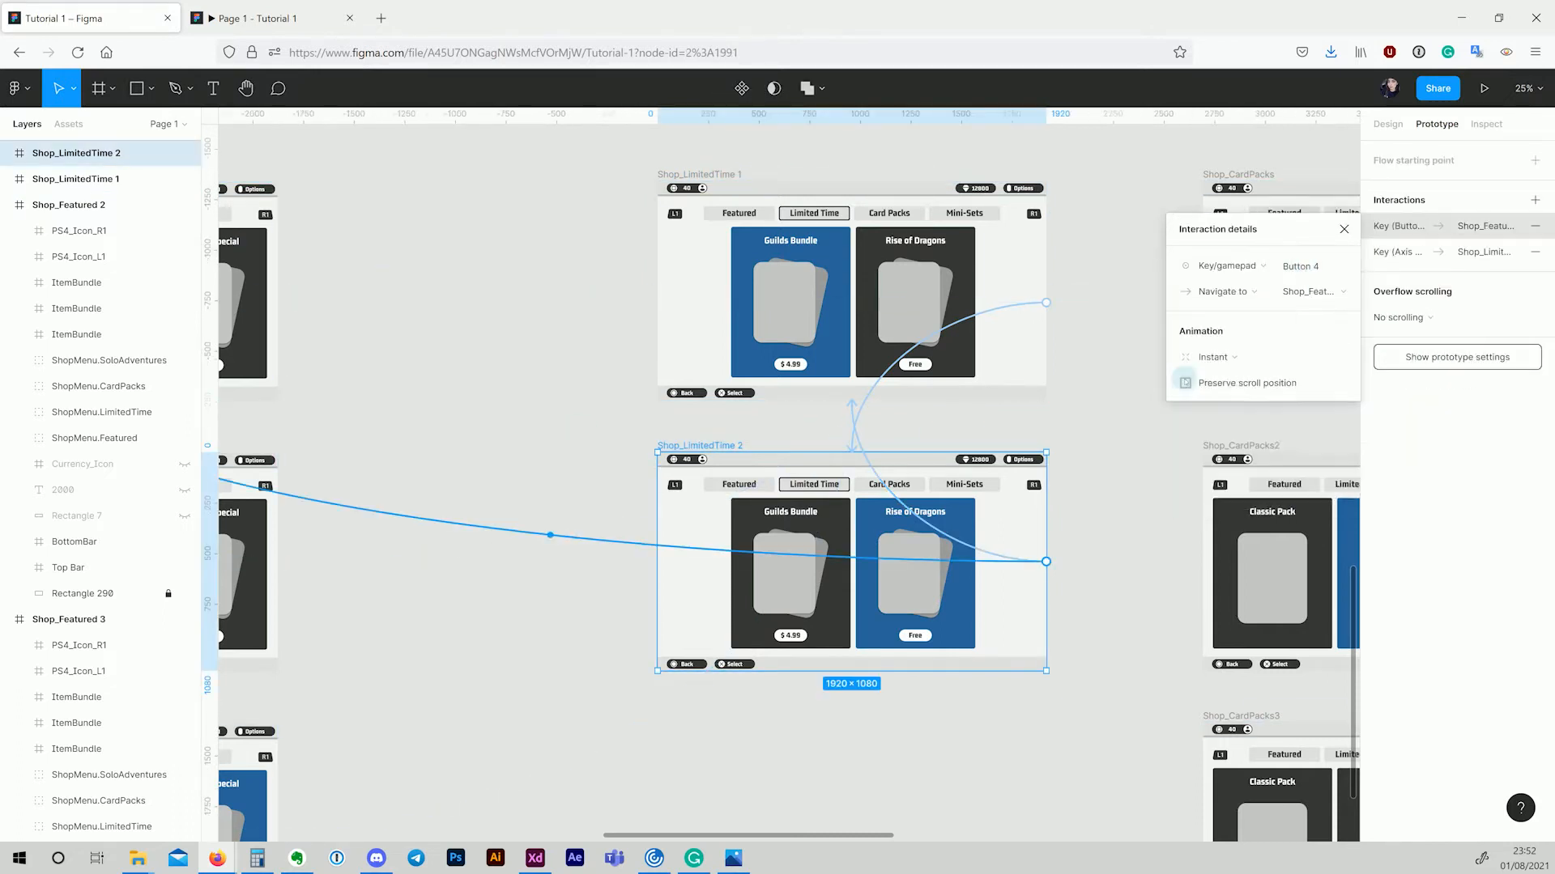
# Step: Link Shop_CardPacks2 back to Shop_LimitedTime 1 with a gamepad button as the trigger
pyautogui.click(1174, 698)
pyautogui.moveTo(1178, 700); pyautogui.dragTo(600, 659)
pyautogui.click(661, 404)
pyautogui.moveTo(1012, 521); pyautogui.dragTo(421, 243)
pyautogui.click(1304, 263)
# Step: Link Shop_CardPacks3 back to Shop_LimitedTime 1 with a Key/gamepad trigger on Button 4
pyautogui.click(662, 675)
pyautogui.moveTo(1012, 791); pyautogui.dragTo(433, 264)
pyautogui.click(1226, 266)
pyautogui.click(1228, 343)
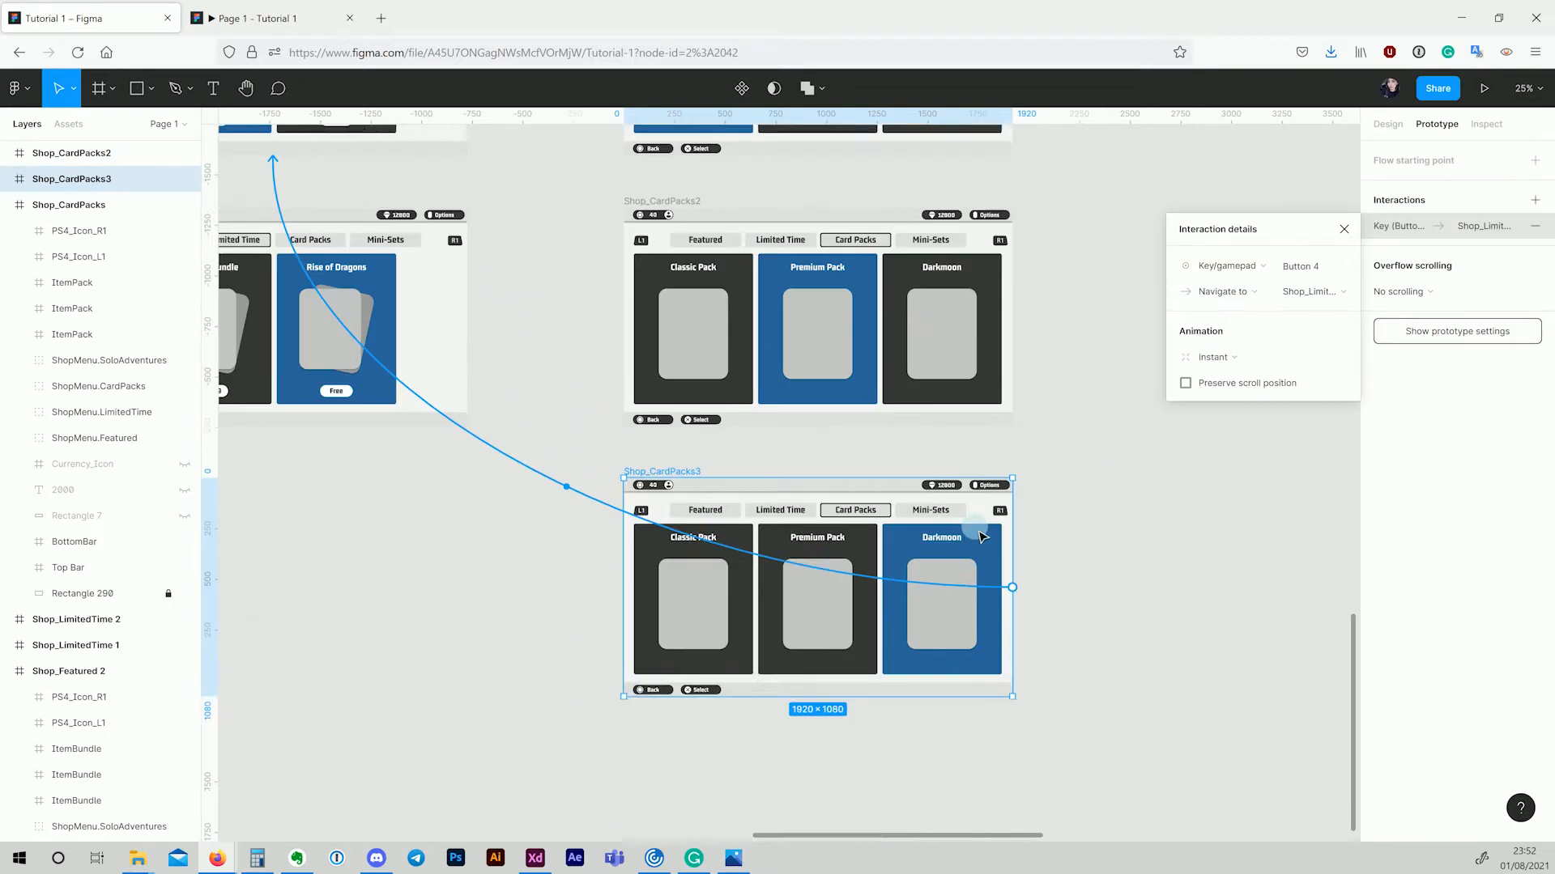
# Step: Link Shop_CardPacks2 forward to Shop_MiniSets with a Key/gamepad trigger
pyautogui.click(1186, 599)
pyautogui.moveTo(1185, 599); pyautogui.dragTo(867, 534)
pyautogui.click(343, 340)
pyautogui.moveTo(694, 457); pyautogui.dragTo(1150, 260)
pyautogui.click(1239, 266)
pyautogui.click(1231, 343)
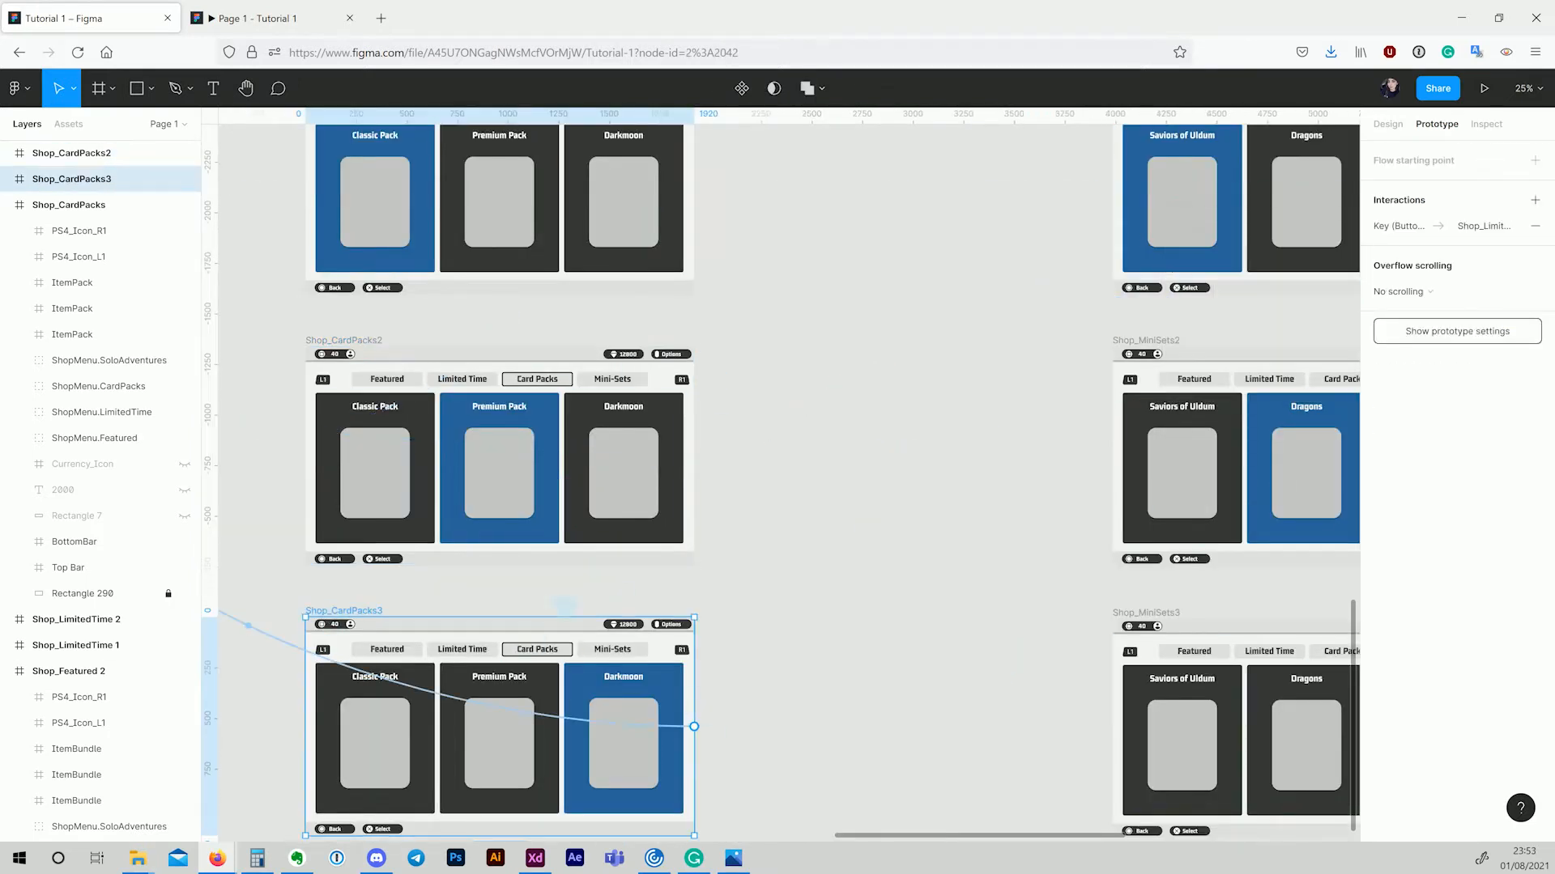
# Step: Link Shop_CardPacks3 forward to the first Shop_MiniSets frame
pyautogui.click(1470, 226)
pyautogui.click(343, 611)
pyautogui.moveTo(694, 727); pyautogui.dragTo(1175, 247)
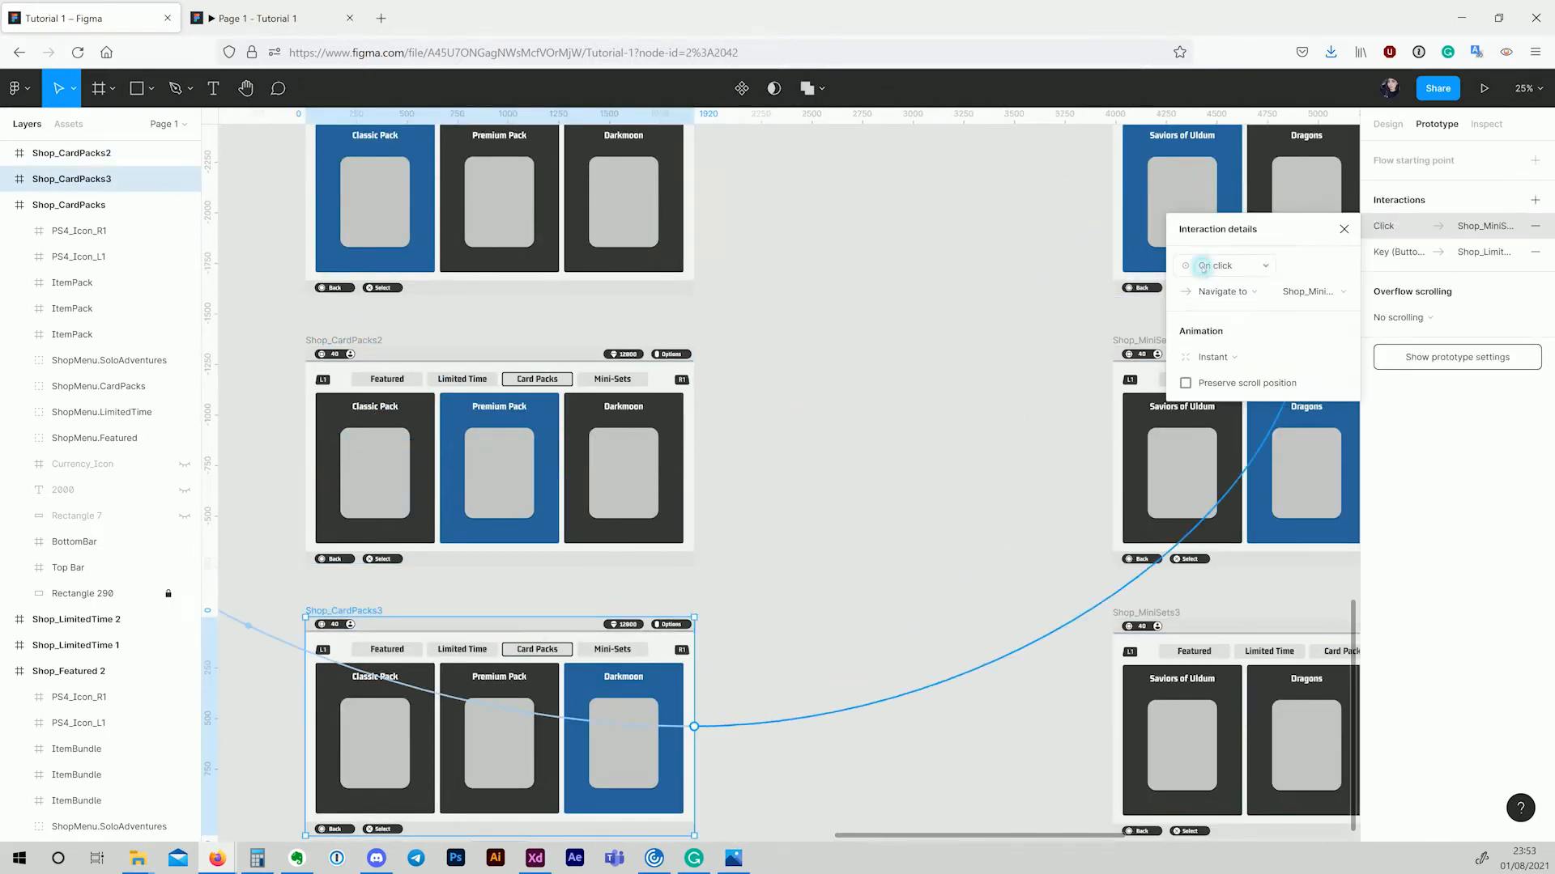
pyautogui.click(1065, 404)
# Step: Link Shop_MiniSets2 back to Shop_CardPacks with a Key/gamepad trigger
pyautogui.click(1138, 341)
pyautogui.moveTo(1157, 541); pyautogui.dragTo(827, 550)
pyautogui.moveTo(1171, 464); pyautogui.dragTo(292, 219)
pyautogui.click(1226, 266)
pyautogui.click(1227, 343)
pyautogui.click(1305, 266)
# Step: Link Shop_MiniSets3 back to Shop_CardPacks with a Key/gamepad trigger
pyautogui.click(834, 620)
pyautogui.moveTo(1171, 736); pyautogui.dragTo(300, 227)
pyautogui.click(1225, 265)
pyautogui.click(1228, 343)
# Step: Link Shop_CardPacks to Shop_CardPacks2 and set the transition to Smart animate
pyautogui.click(545, 489)
pyautogui.moveTo(544, 489); pyautogui.dragTo(1054, 555)
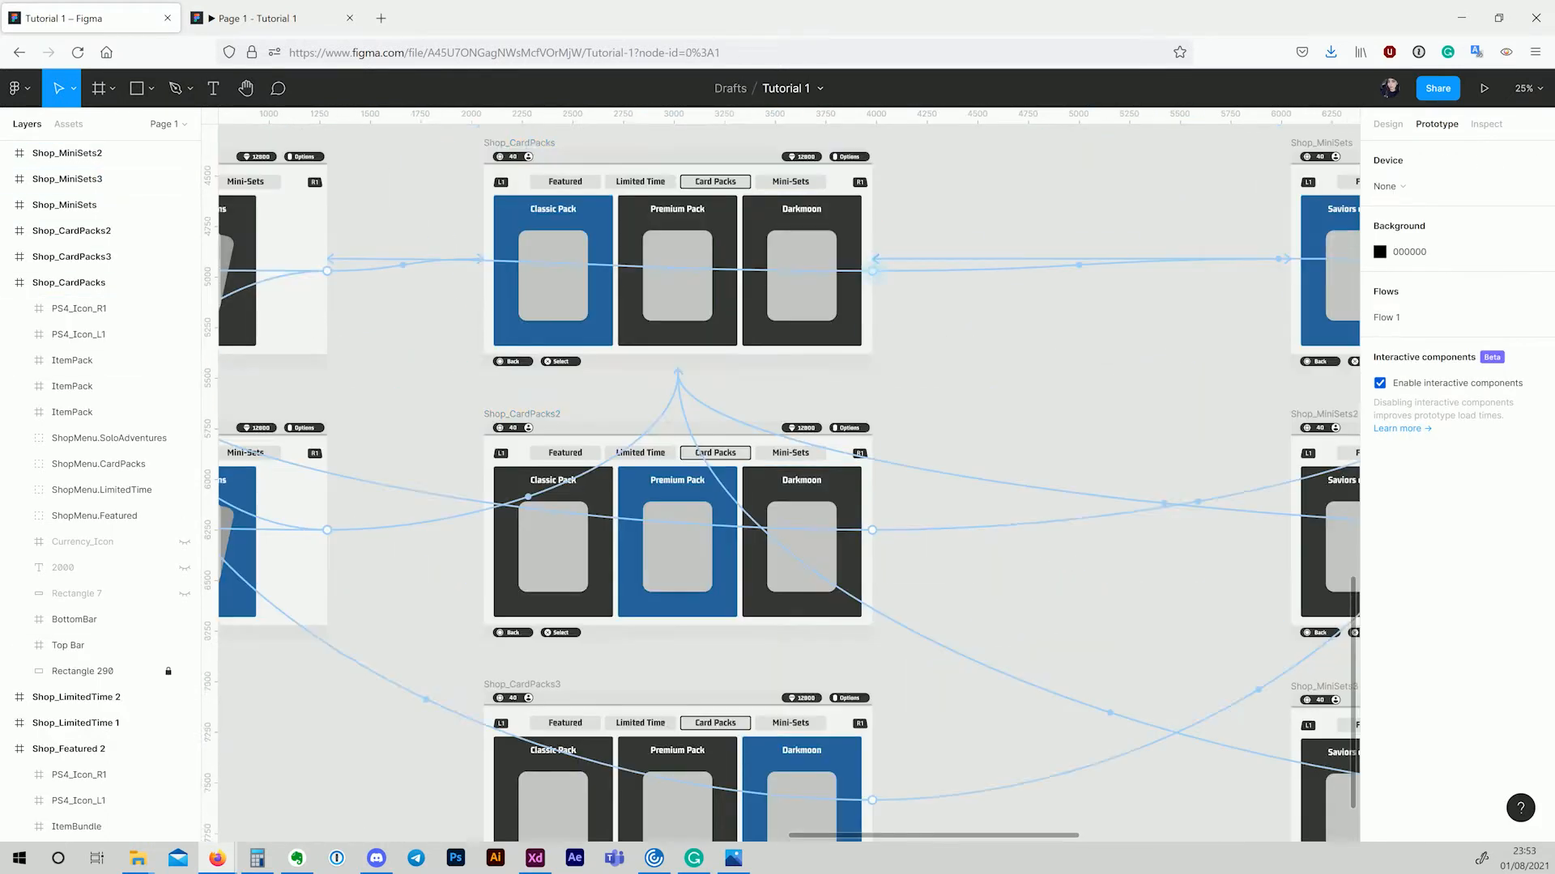
pyautogui.click(519, 143)
pyautogui.moveTo(873, 271); pyautogui.dragTo(688, 502)
pyautogui.click(1218, 357)
pyautogui.click(1227, 396)
# Step: Link Shop_CardPacks2 to Shop_CardPacks3 with a Key/gamepad trigger
pyautogui.click(522, 413)
pyautogui.moveTo(872, 530); pyautogui.dragTo(705, 721)
pyautogui.click(1221, 265)
pyautogui.click(1206, 343)
# Step: Link Shop_CardPacks3 back to Shop_CardPacks2 with a Key/gamepad trigger
pyautogui.click(521, 685)
pyautogui.moveTo(872, 800); pyautogui.dragTo(697, 567)
pyautogui.click(1221, 265)
pyautogui.click(1206, 344)
# Step: Link Shop_CardPacks2 back to Shop_CardPacks with a Key/gamepad trigger
pyautogui.click(522, 414)
pyautogui.moveTo(872, 530); pyautogui.dragTo(697, 300)
pyautogui.click(1221, 266)
pyautogui.click(1215, 343)
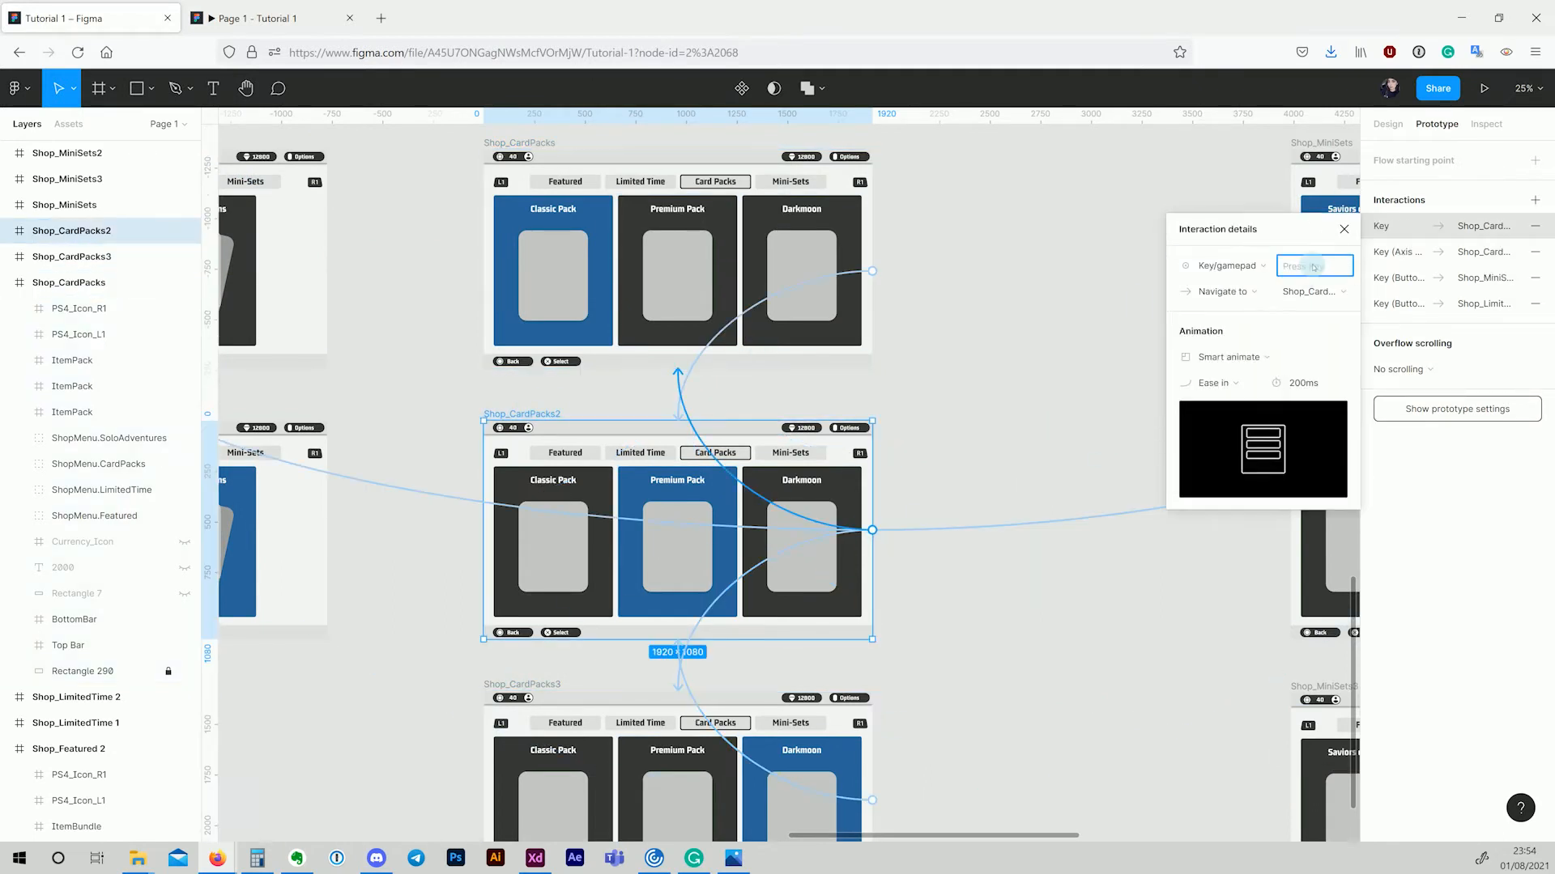
# Step: Link Shop_MiniSets to Shop_MiniSets2, and Shop_MiniSets2 to Shop_MiniSets3
pyautogui.moveTo(1107, 314); pyautogui.dragTo(451, 236)
pyautogui.moveTo(974, 218); pyautogui.dragTo(846, 405)
pyautogui.click(619, 373)
pyautogui.moveTo(974, 490); pyautogui.dragTo(816, 642)
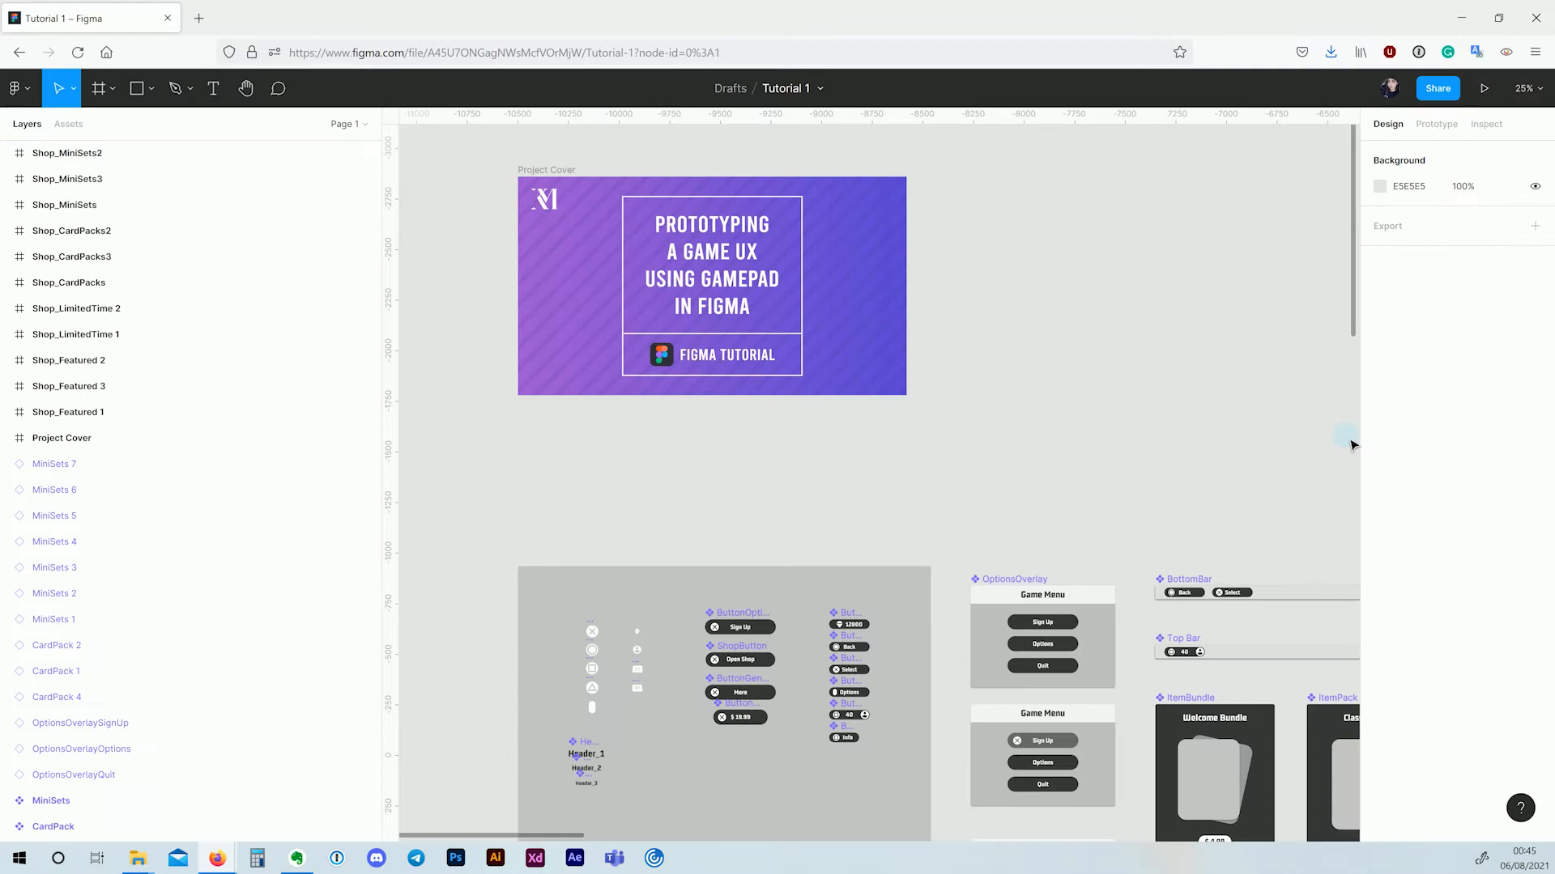
# Step: Look over the project cover, components and card pack variants on the canvas, along with the page's layer list
pyautogui.moveTo(1263, 541); pyautogui.dragTo(1131, 307)
pyautogui.moveTo(1135, 640); pyautogui.dragTo(866, 522)
pyautogui.moveTo(1165, 611); pyautogui.dragTo(1026, 544)
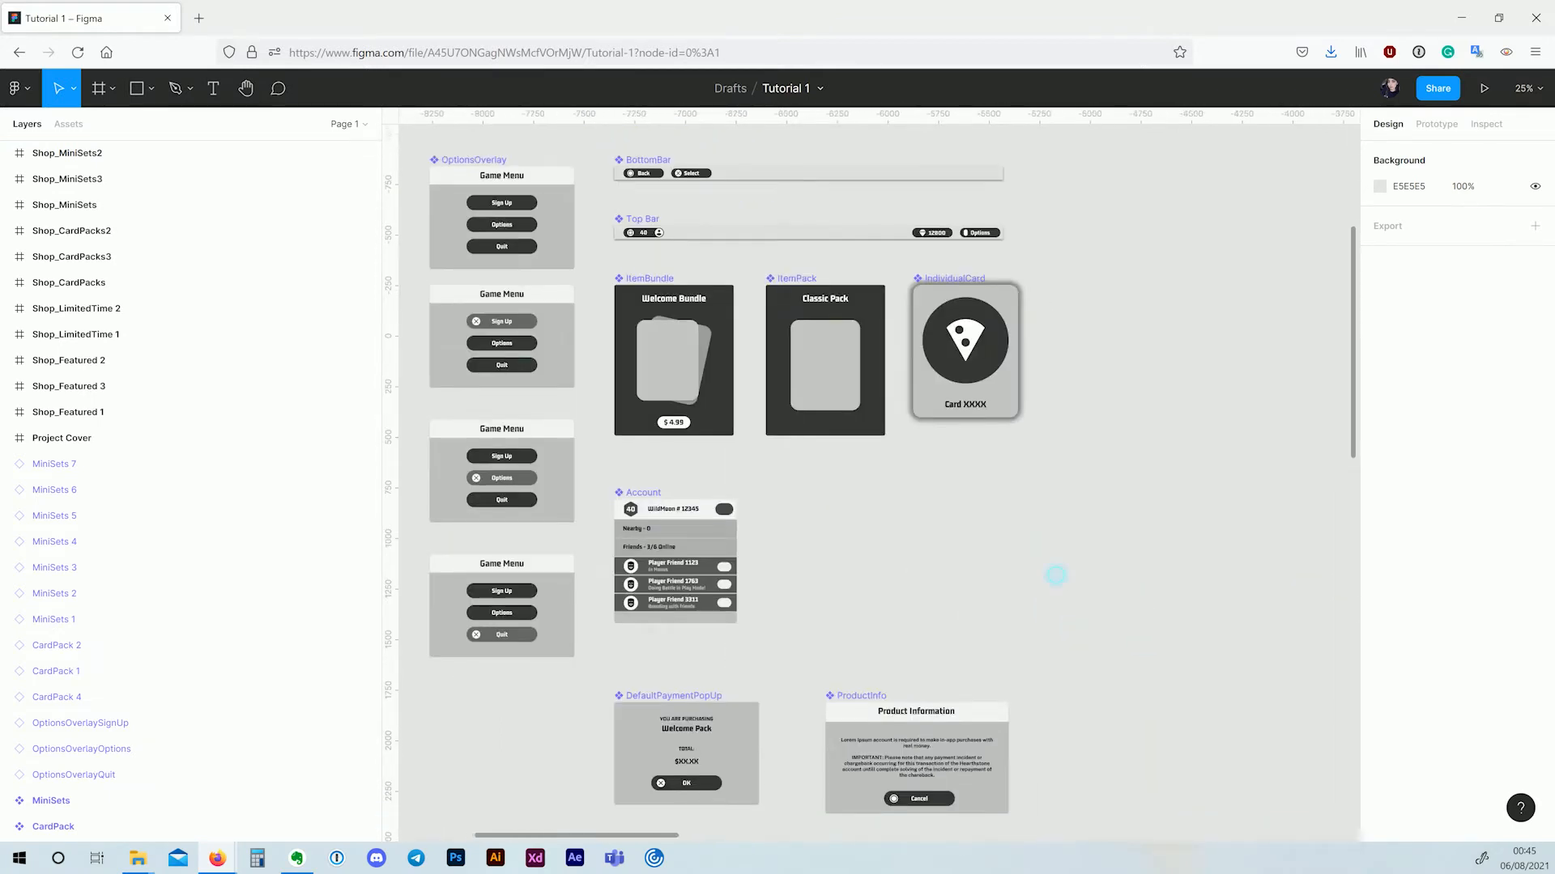
pyautogui.moveTo(1132, 589); pyautogui.dragTo(694, 594)
pyautogui.moveTo(788, 571); pyautogui.dragTo(328, 420)
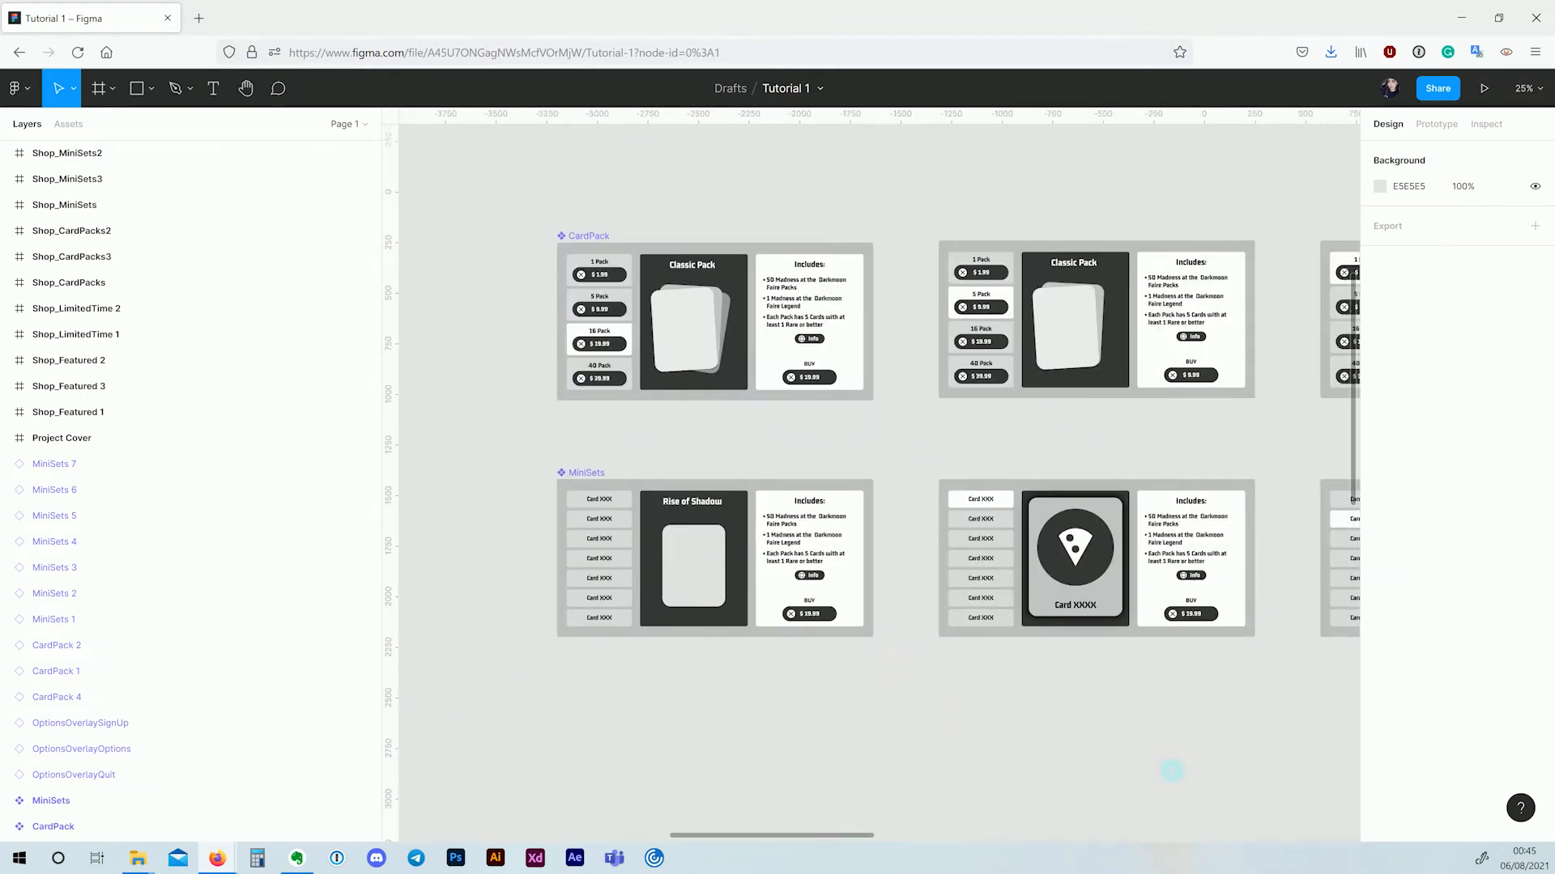
pyautogui.moveTo(1172, 770); pyautogui.dragTo(729, 704)
pyautogui.moveTo(1228, 715); pyautogui.dragTo(704, 729)
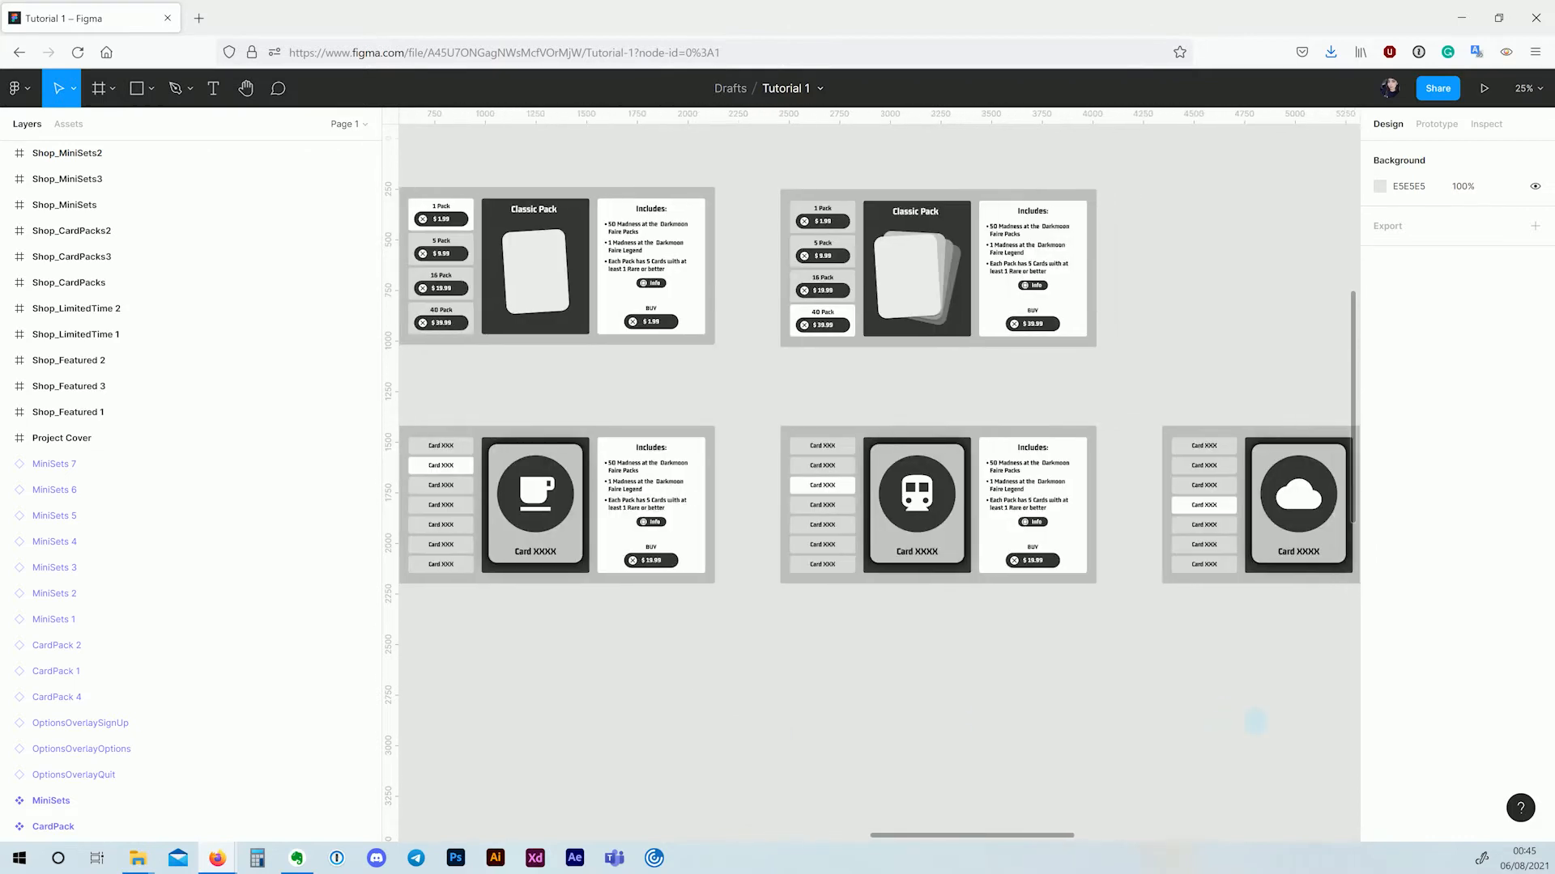
pyautogui.keyDown('ctrl'); pyautogui.scroll(-5, 1199, 372); pyautogui.keyUp('ctrl')
pyautogui.scroll(-3, 158, 425)
pyautogui.scroll(-5, 158, 425)
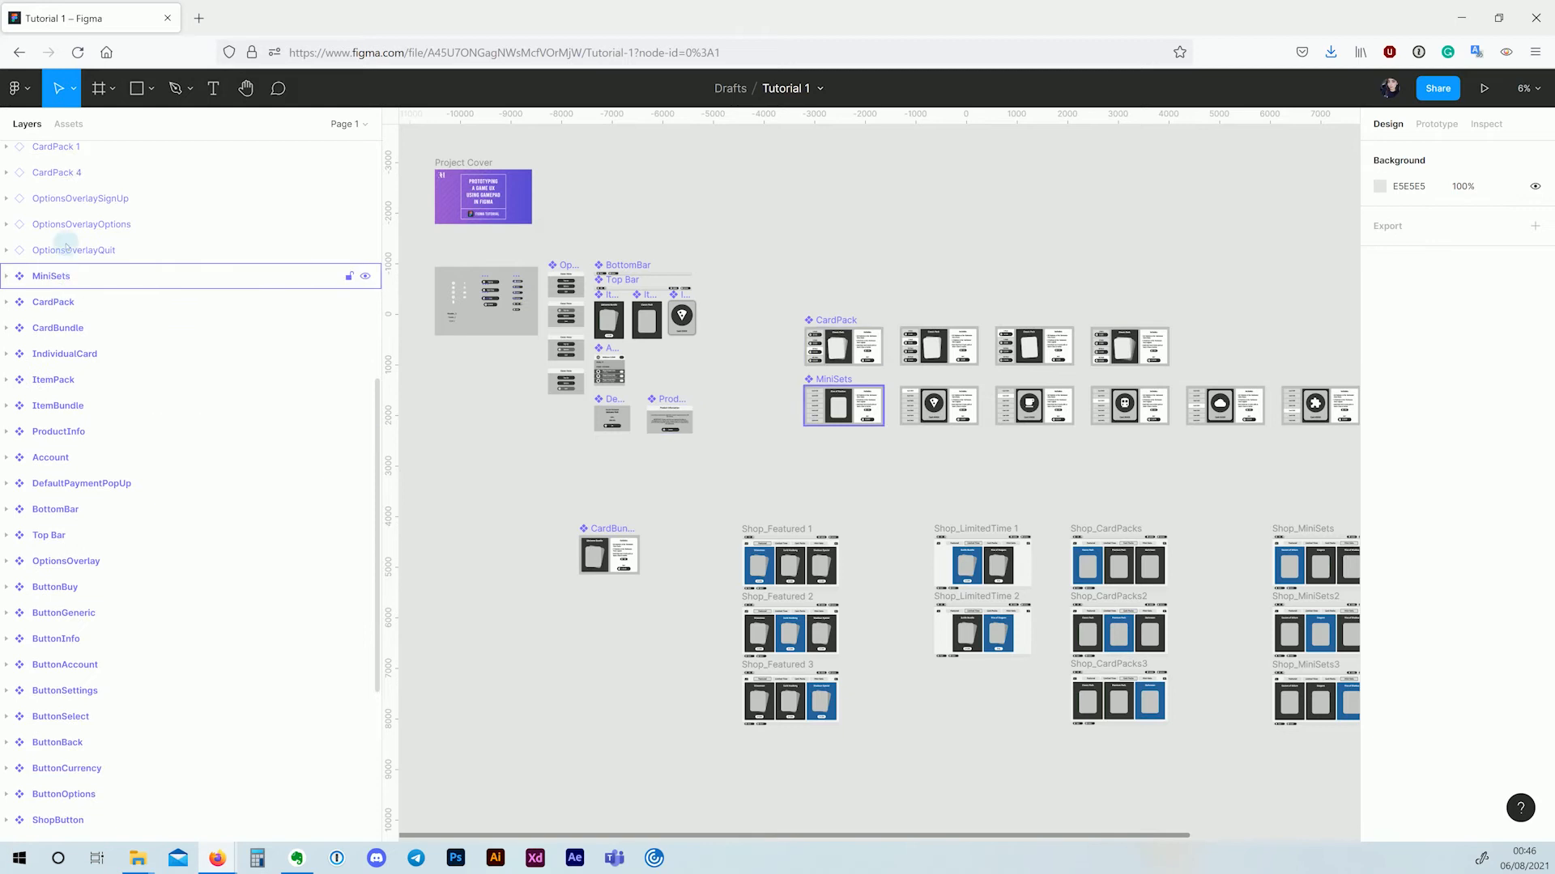
pyautogui.scroll(-5, 81, 486)
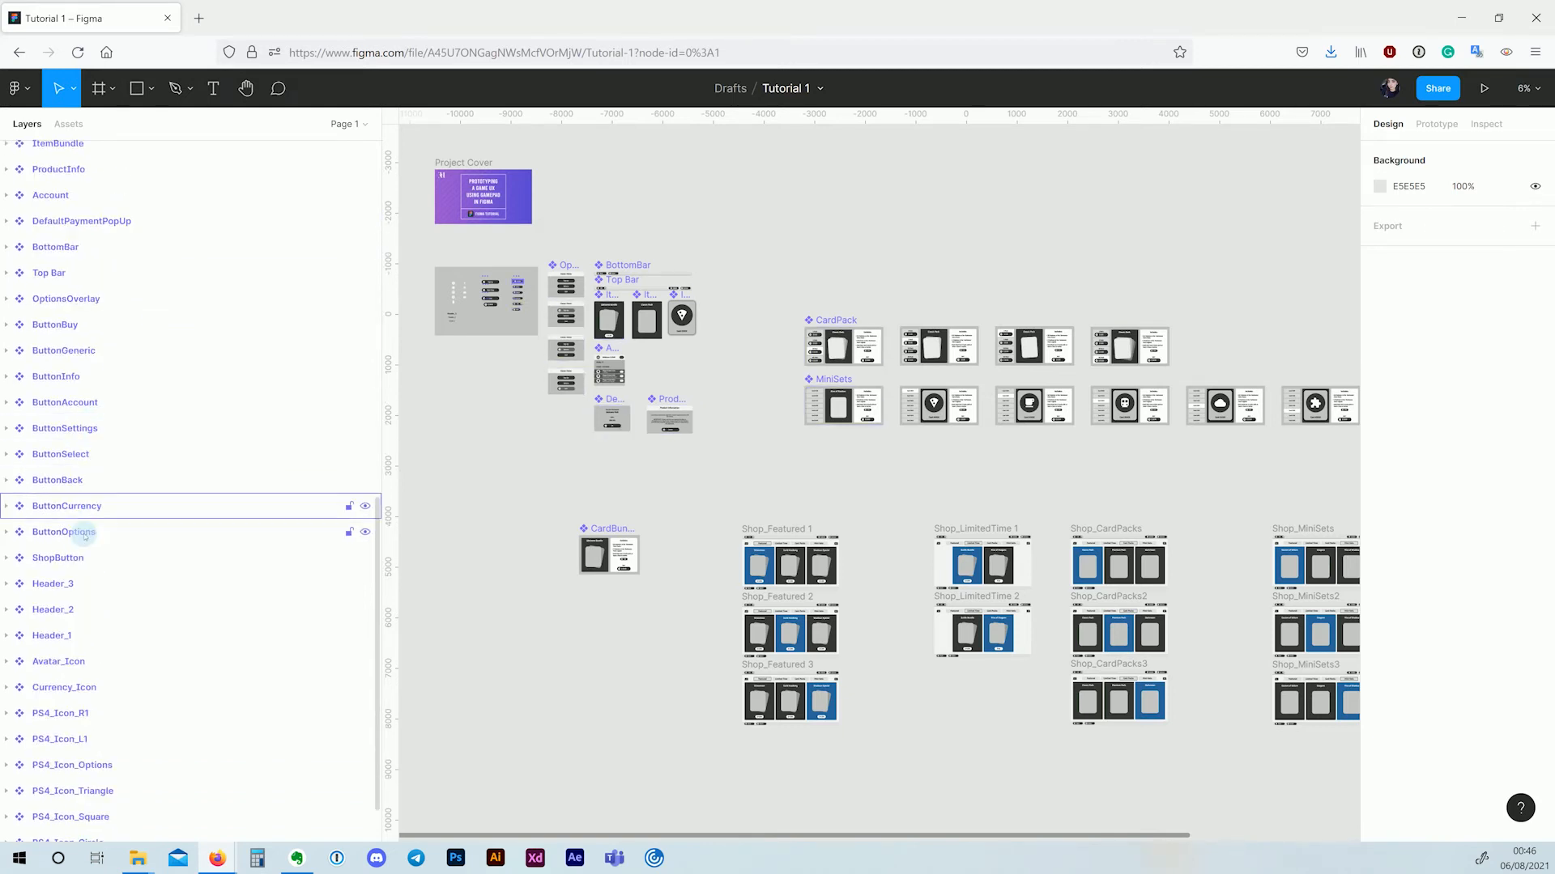
pyautogui.scroll(-2, 85, 535)
pyautogui.scroll(11, 102, 421)
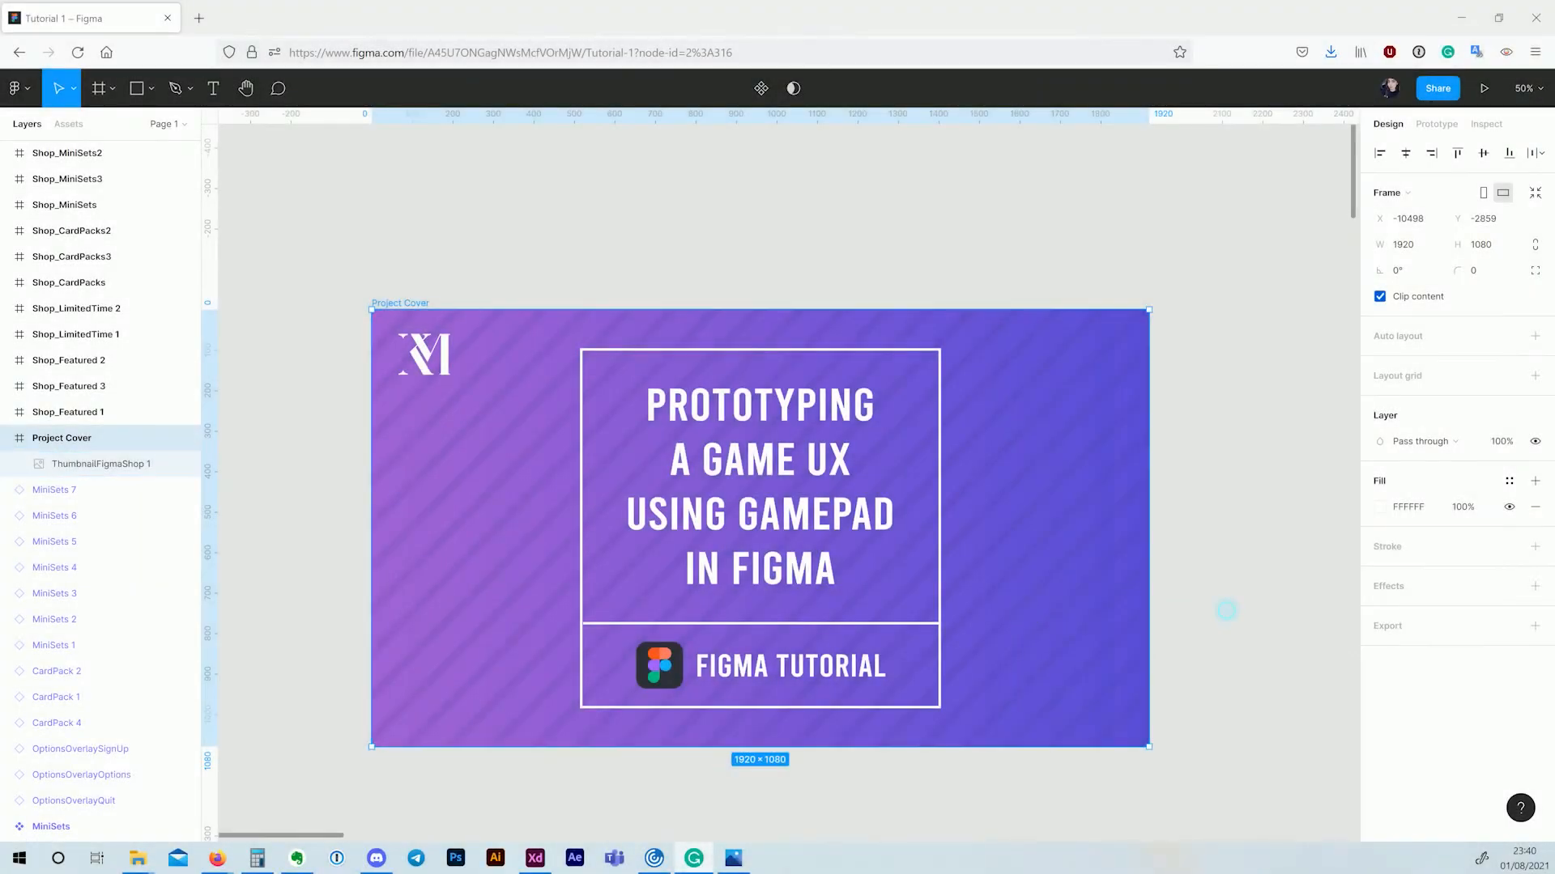
# Step: Examine the button, Game Menu, bar and item components placed below the project cover
pyautogui.click(1225, 610)
pyautogui.scroll(-5, 1183, 639)
pyautogui.hscroll(4, 1183, 639)
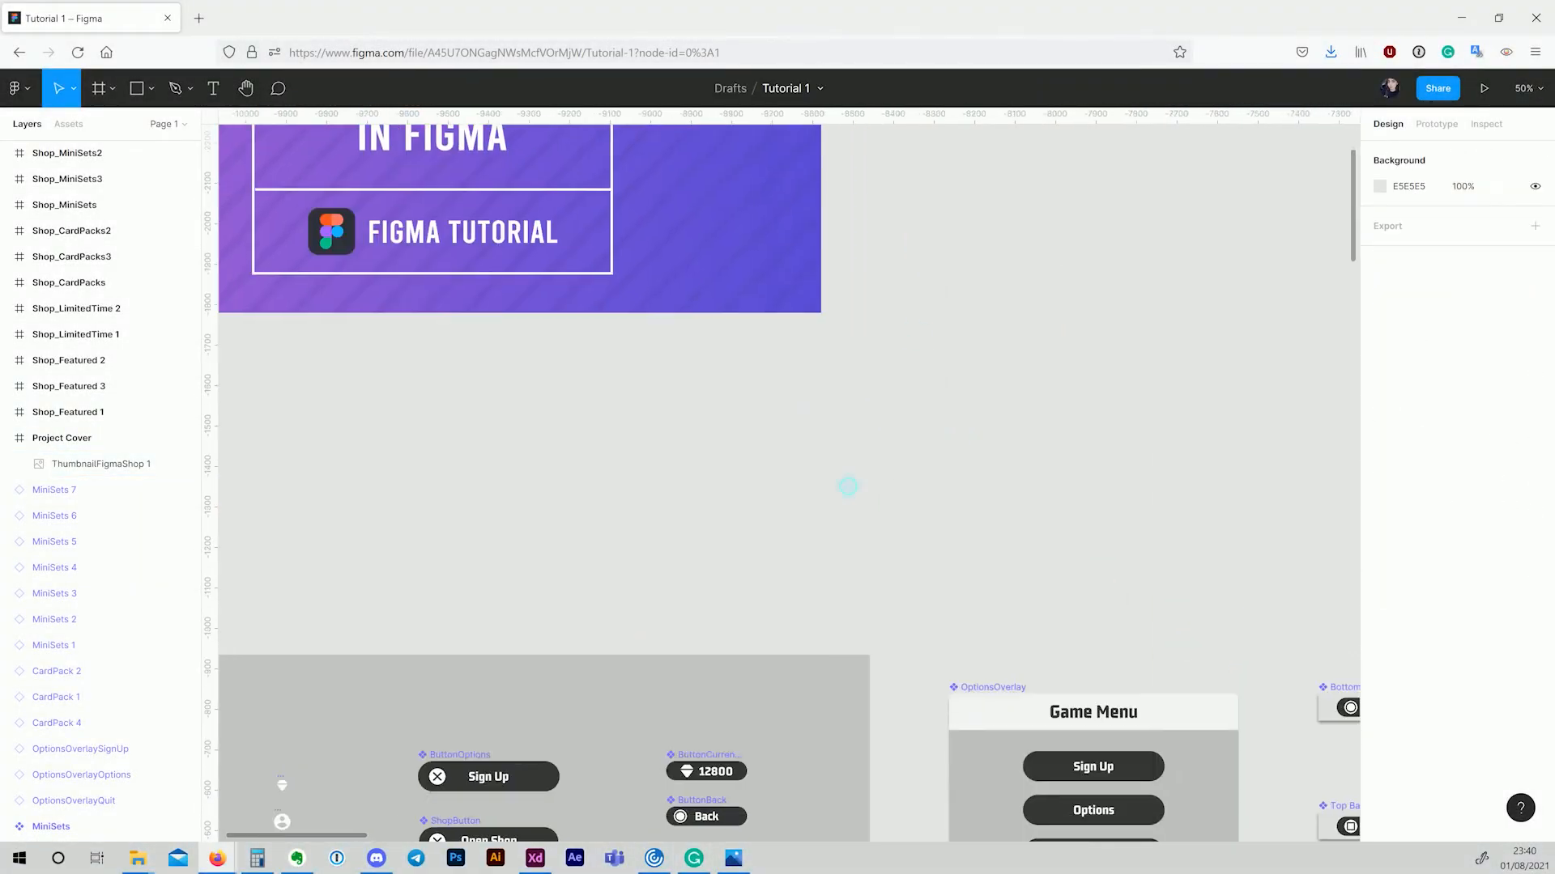
pyautogui.scroll(-7, 848, 486)
pyautogui.hscroll(-1, 848, 486)
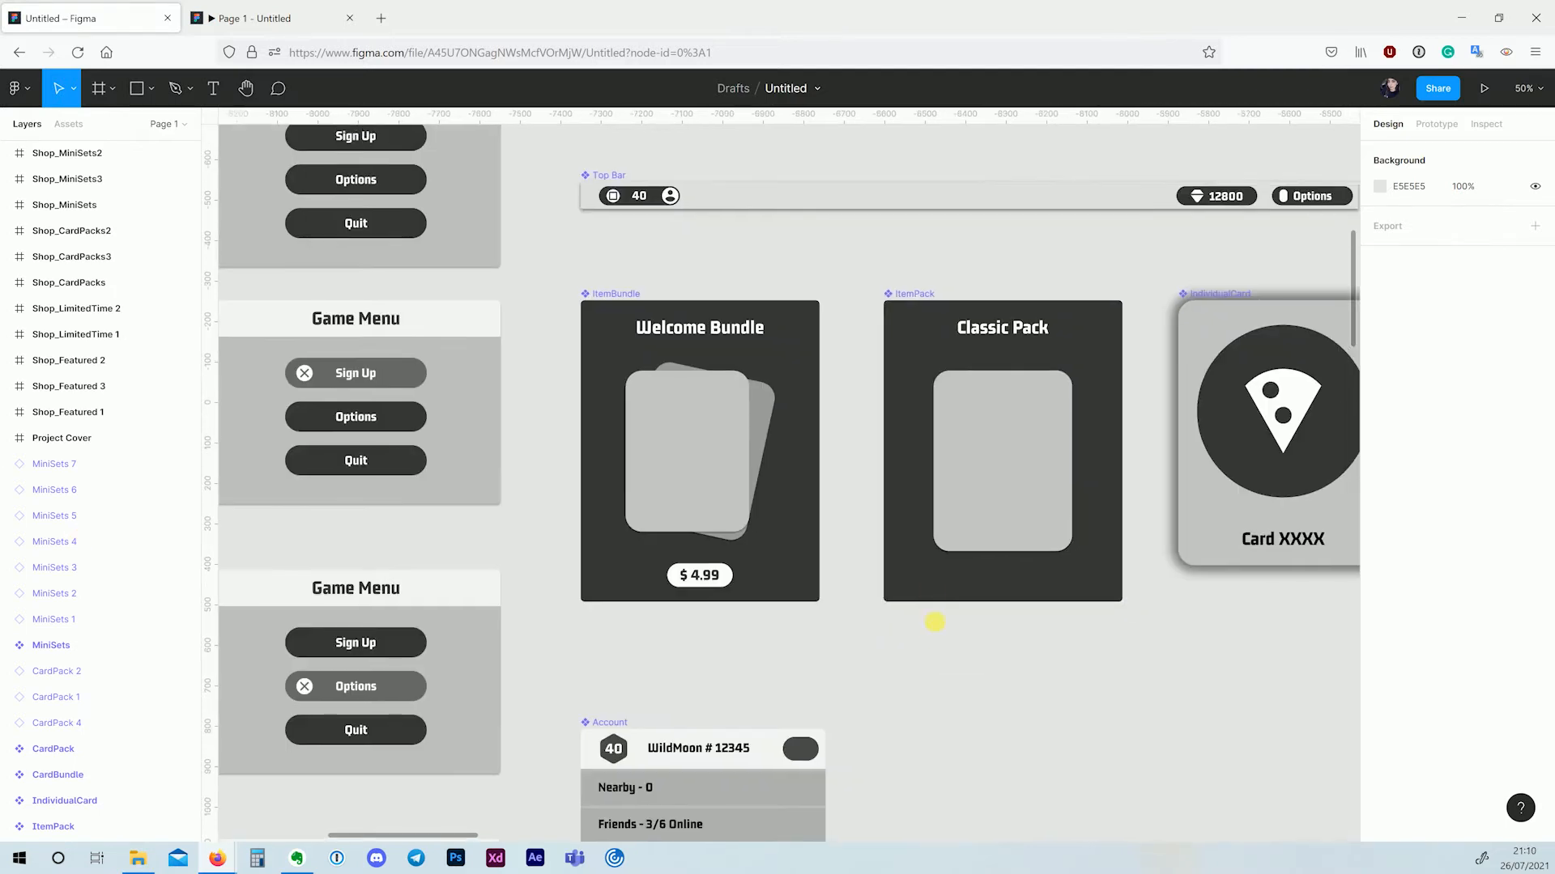
pyautogui.moveTo(937, 625); pyautogui.dragTo(1033, 587)
pyautogui.moveTo(1003, 399); pyautogui.dragTo(658, 618)
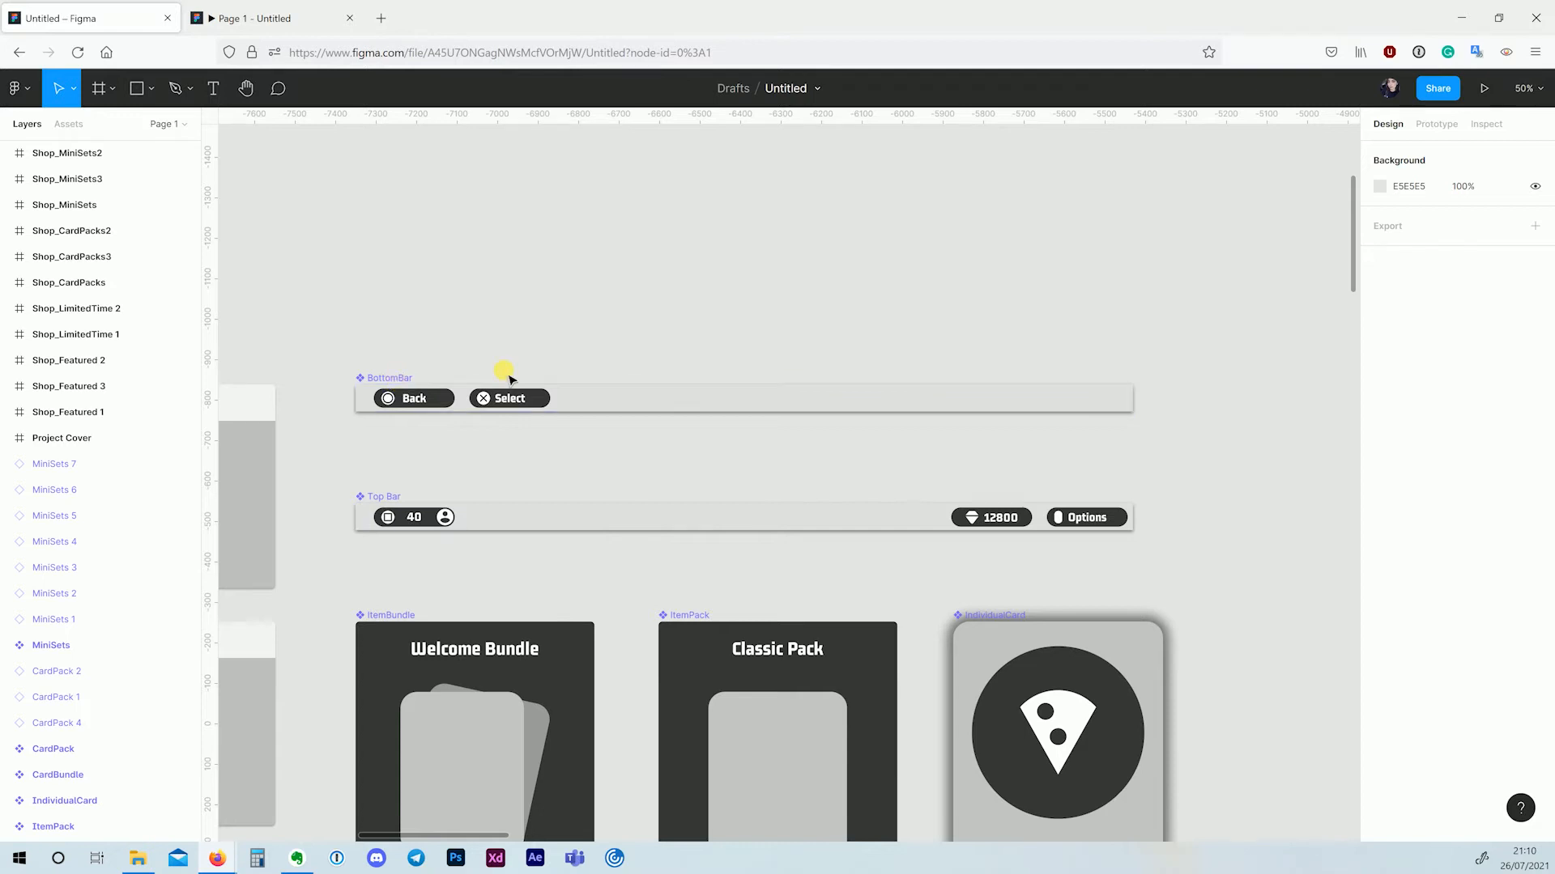
pyautogui.moveTo(465, 637); pyautogui.dragTo(1020, 456)
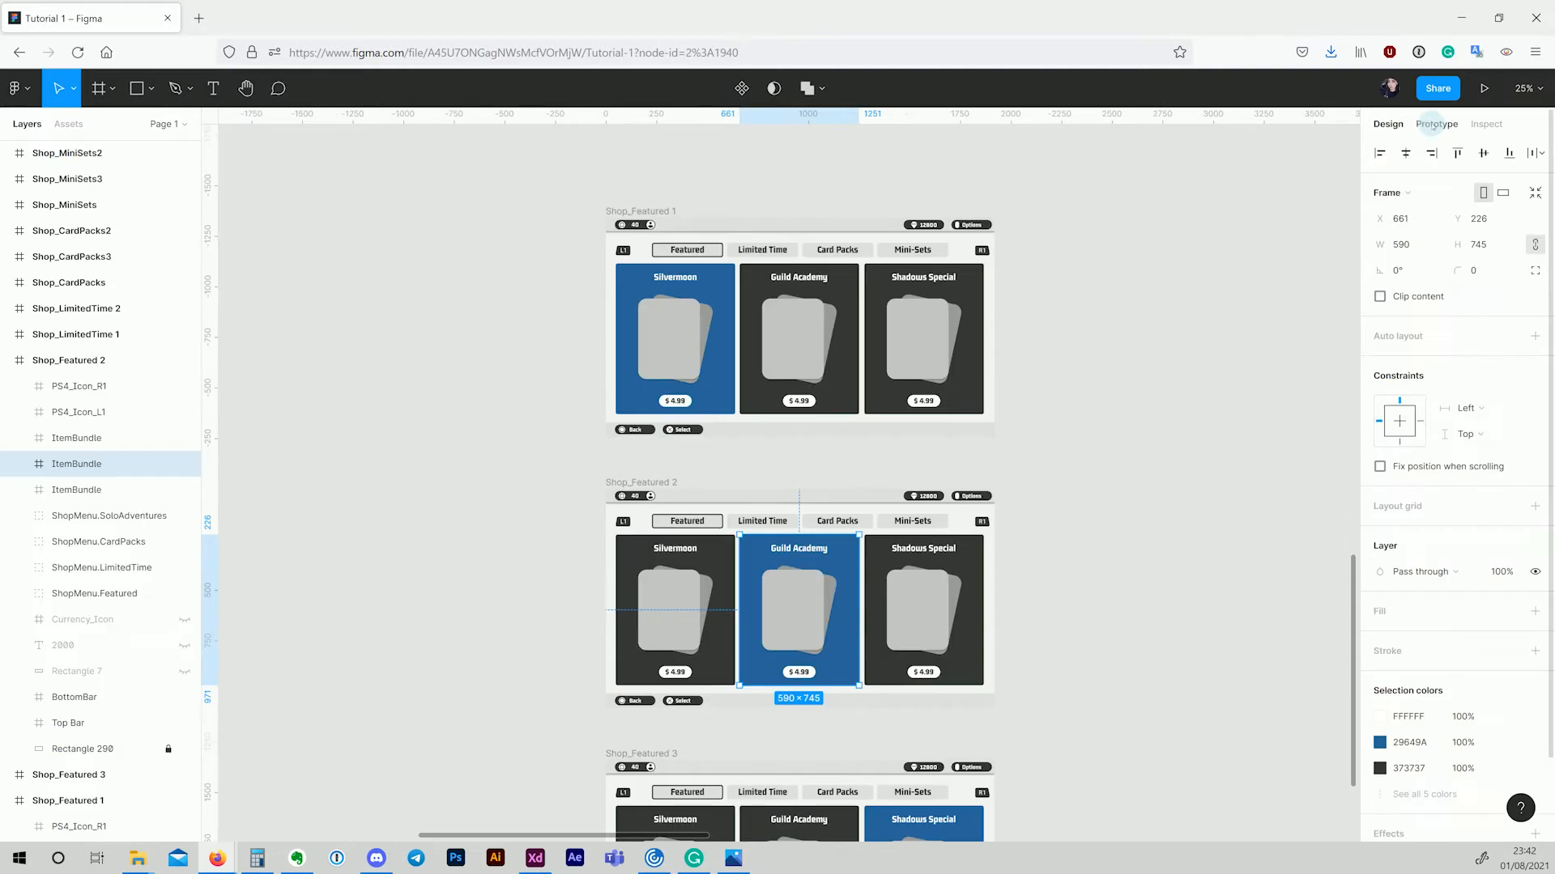
# Step: Inspect the blue highlighted item card in each of the three Shop_Featured frames
pyautogui.scroll(-2, 1058, 382)
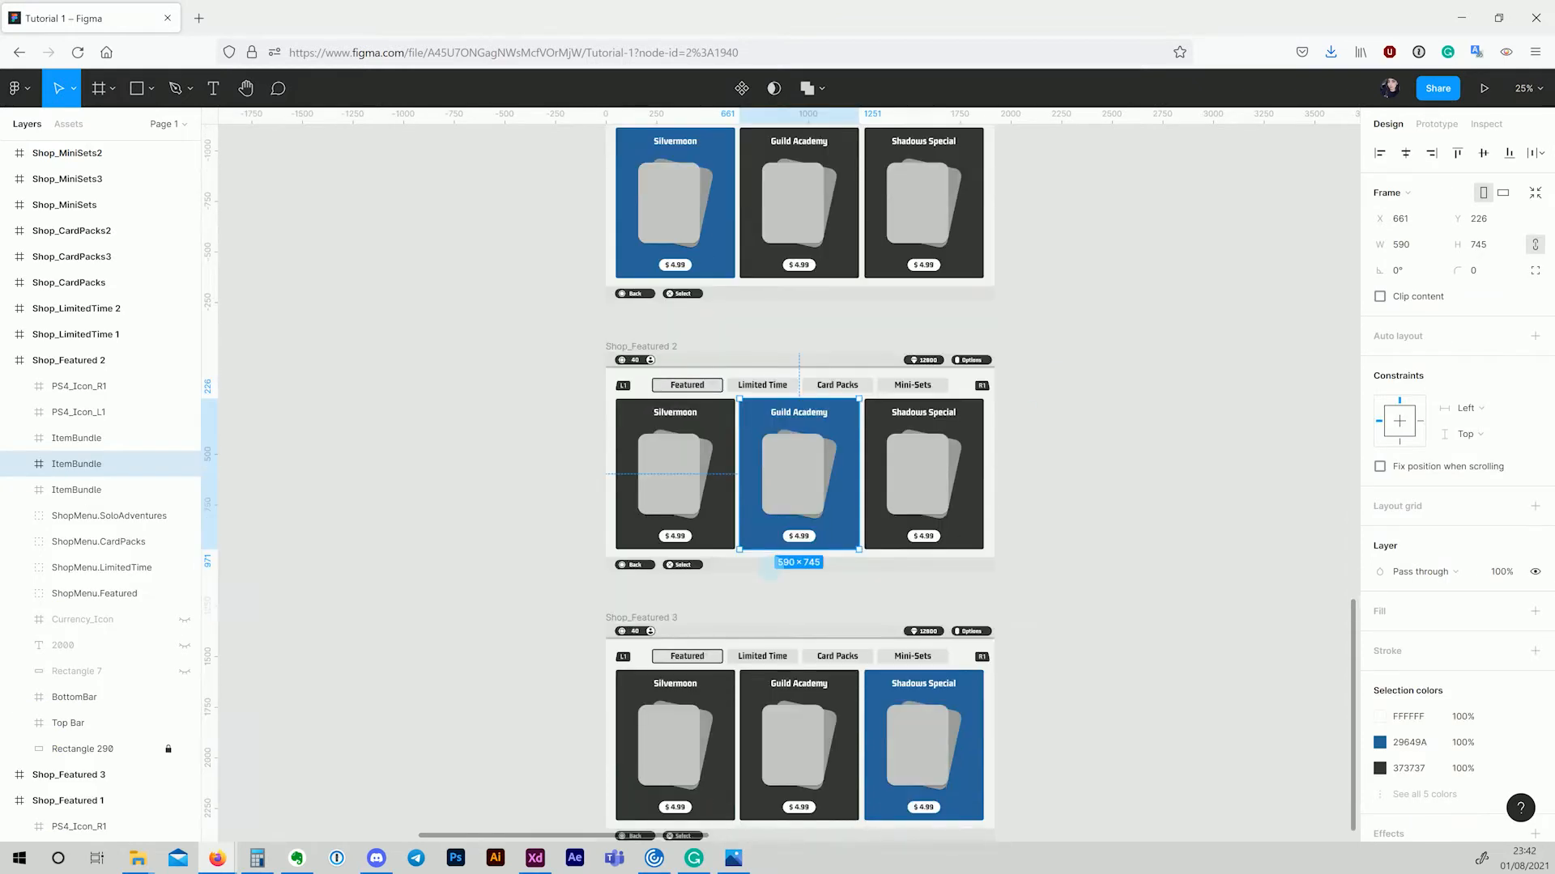
pyautogui.click(716, 265)
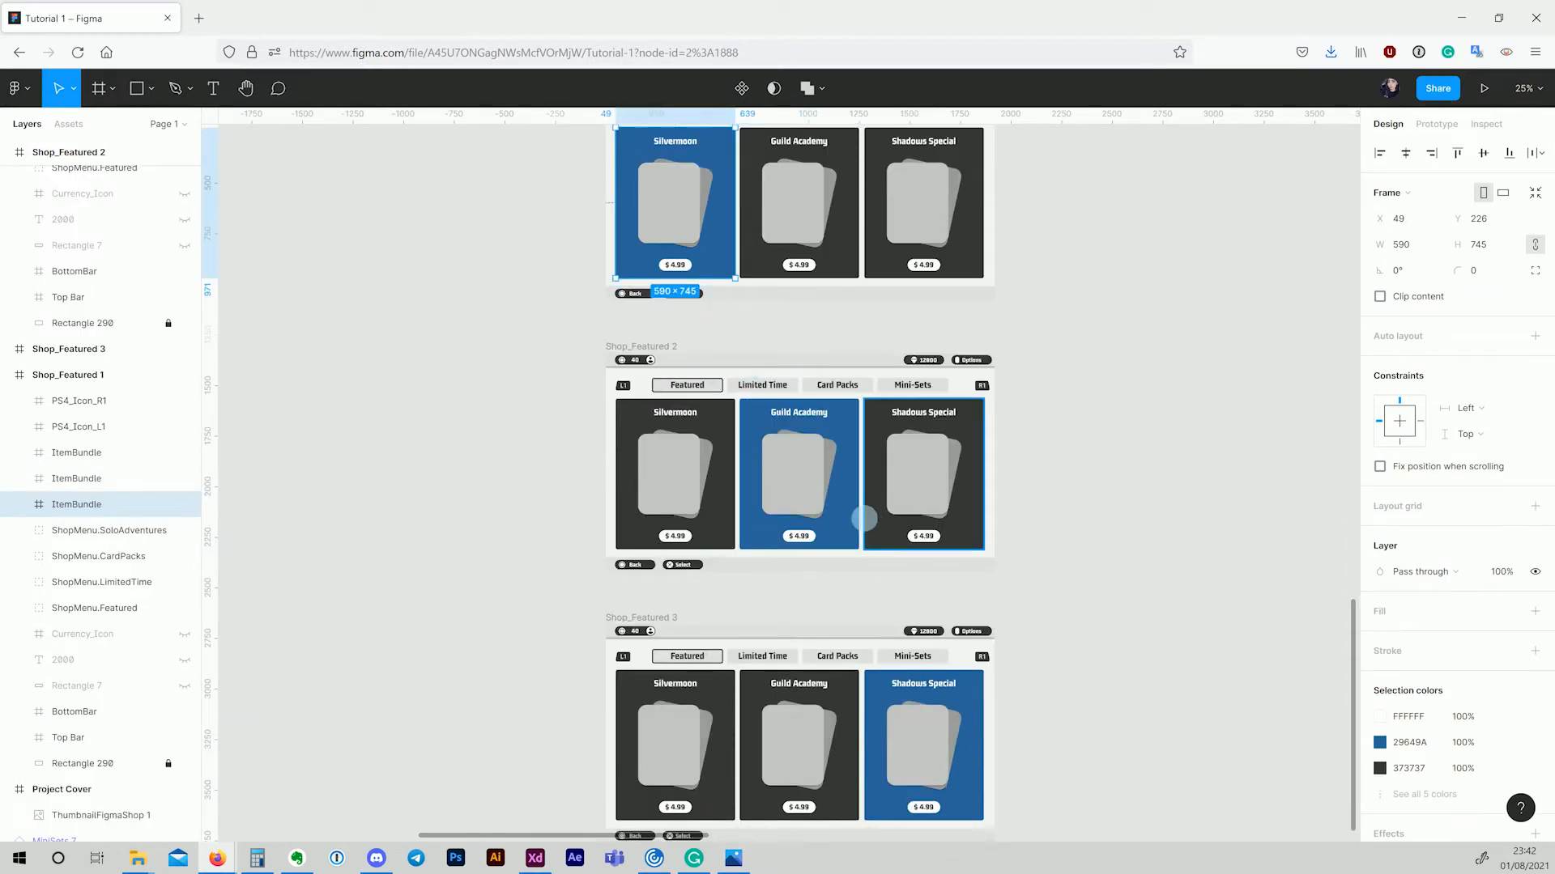
pyautogui.click(853, 515)
pyautogui.click(883, 707)
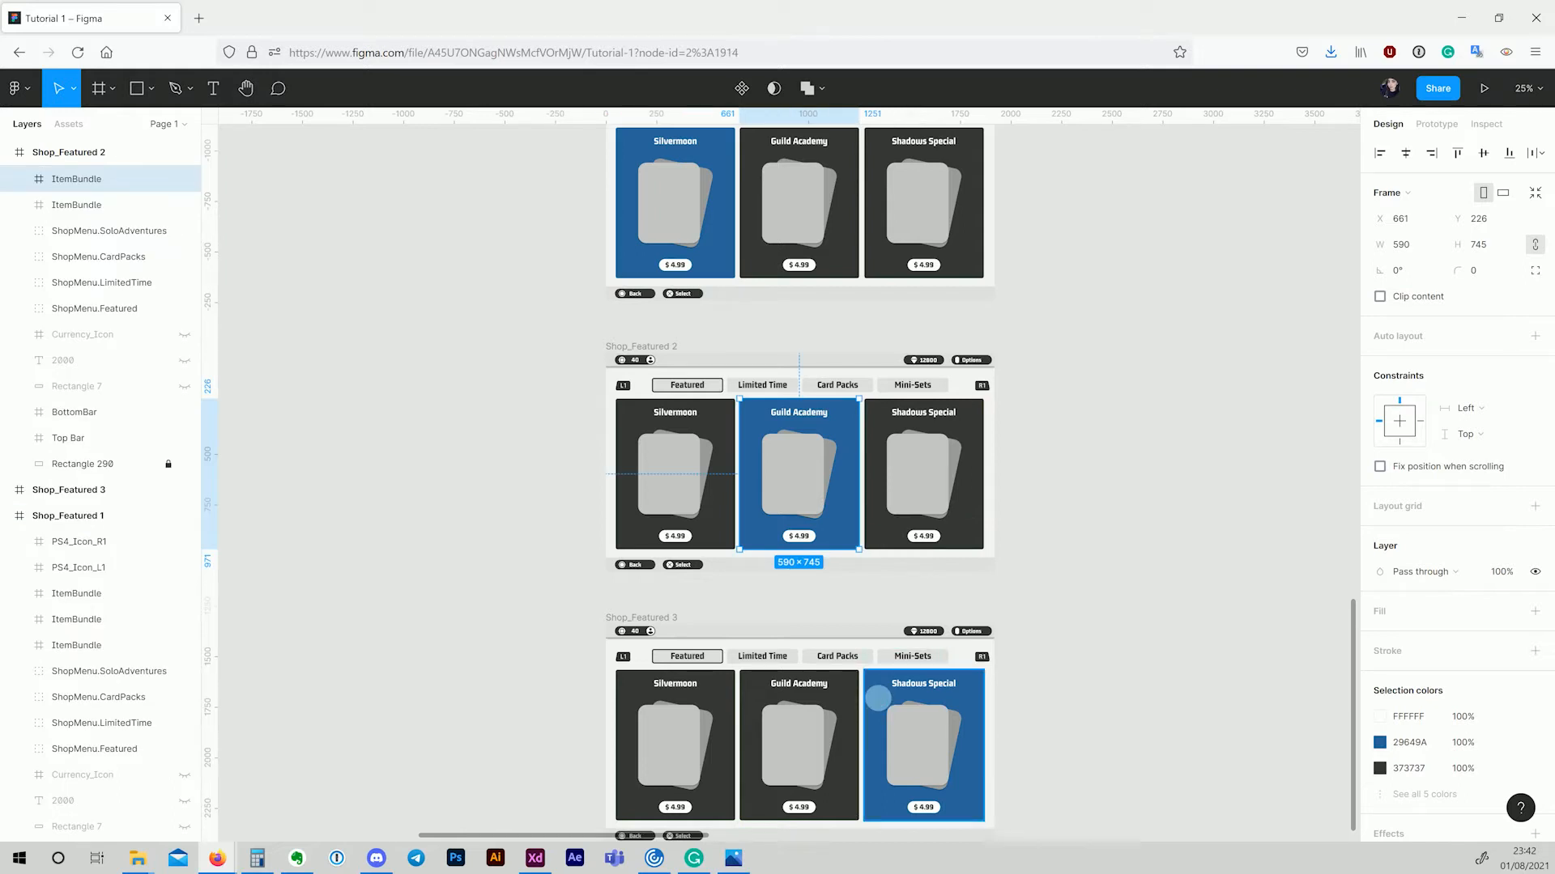
pyautogui.click(1183, 548)
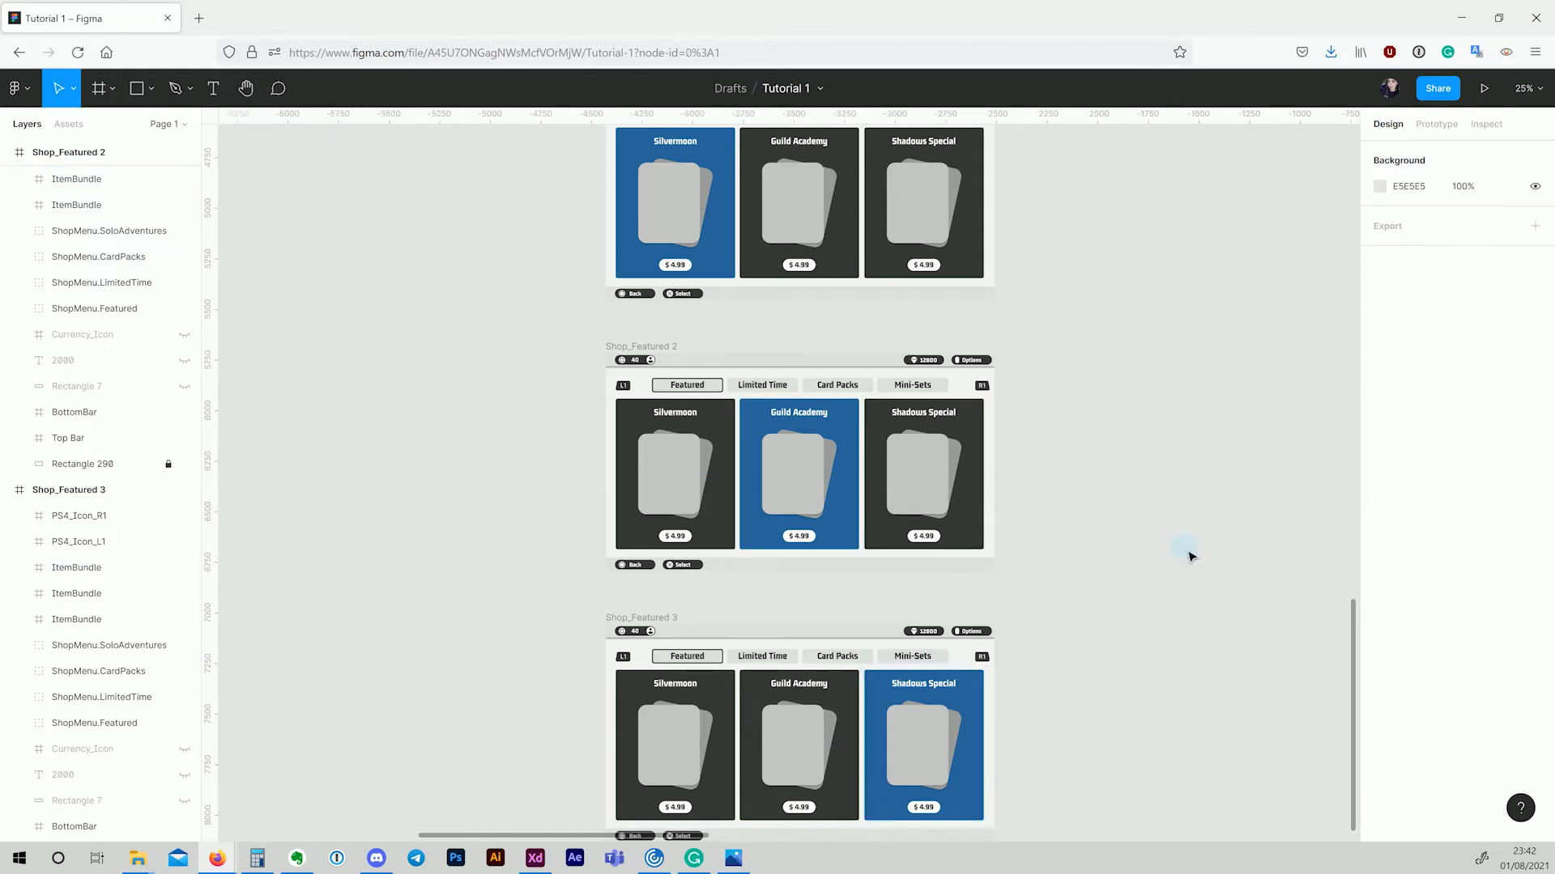
pyautogui.scroll(2, 1273, 307)
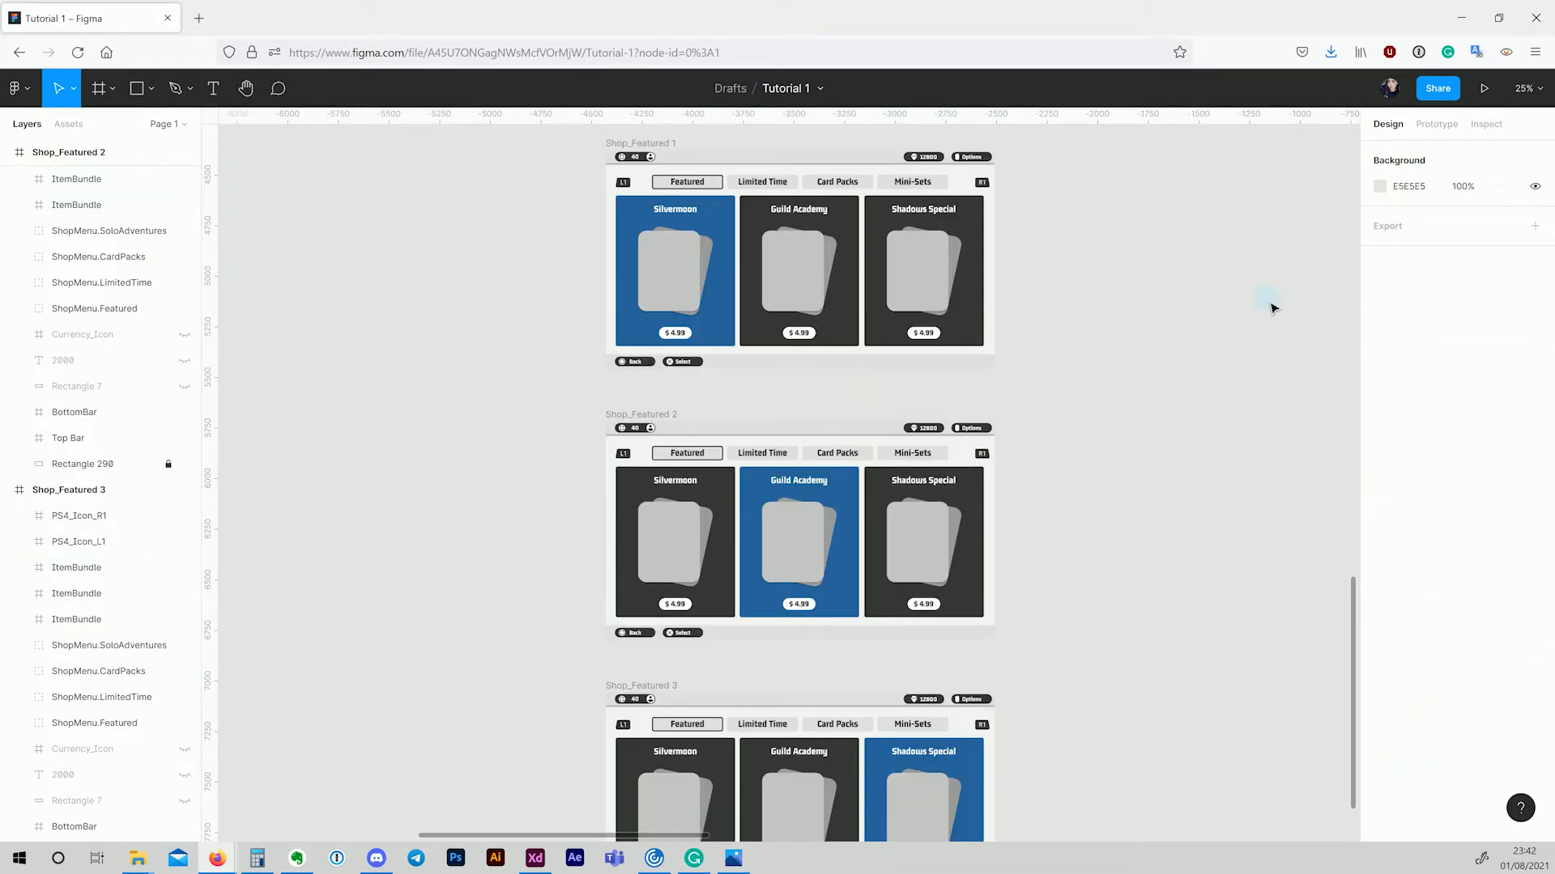
# Step: Link Shop_Featured 1 to Shop_Featured 2 as a prototype interaction with a Key/gamepad trigger
pyautogui.click(1442, 126)
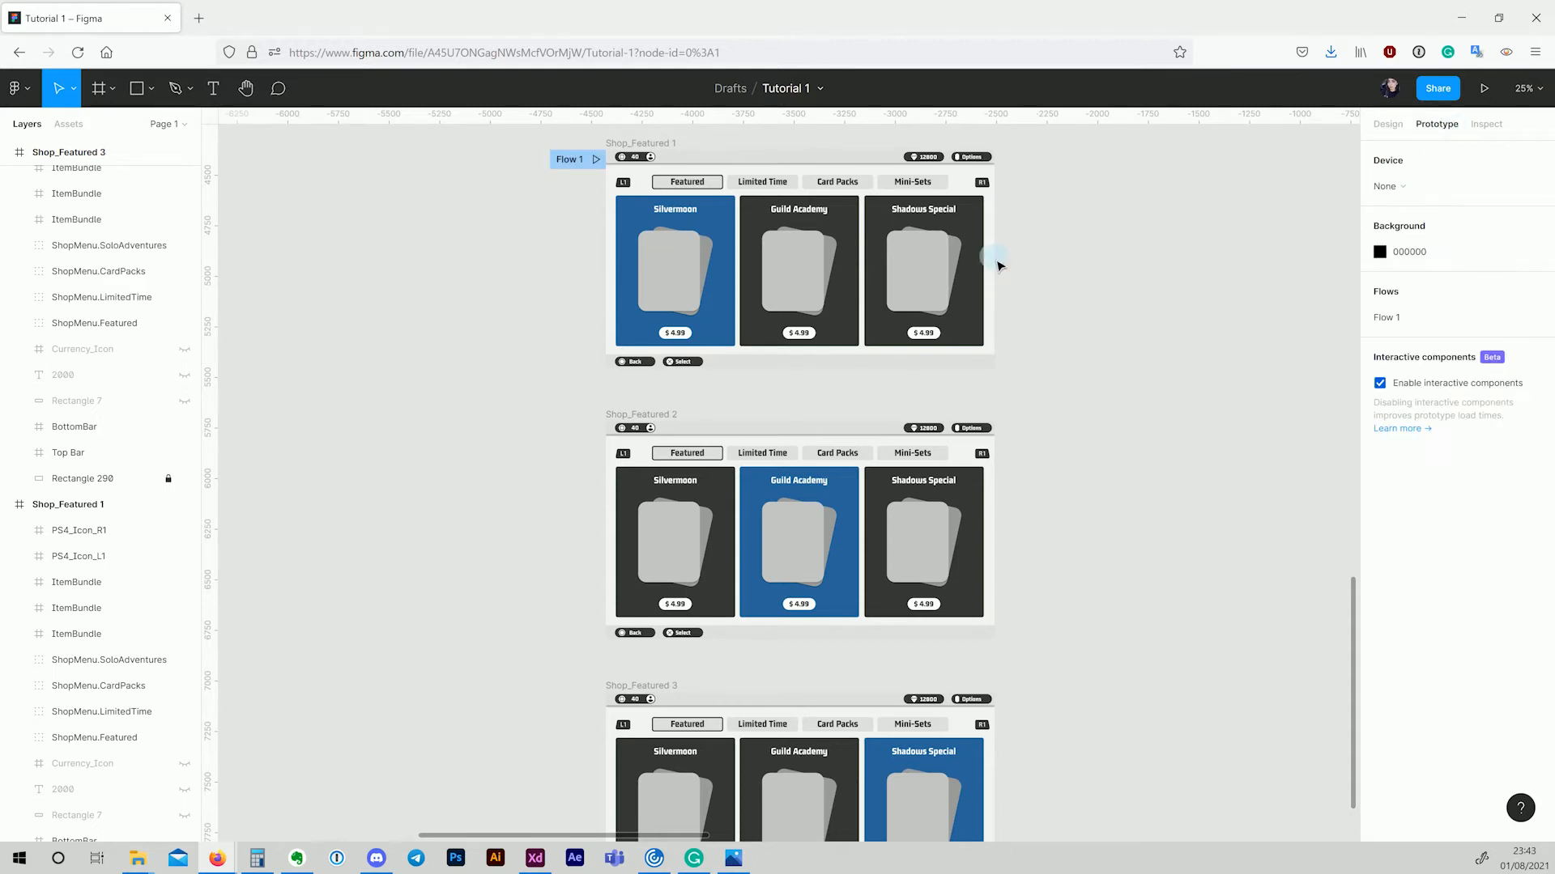
pyautogui.click(995, 261)
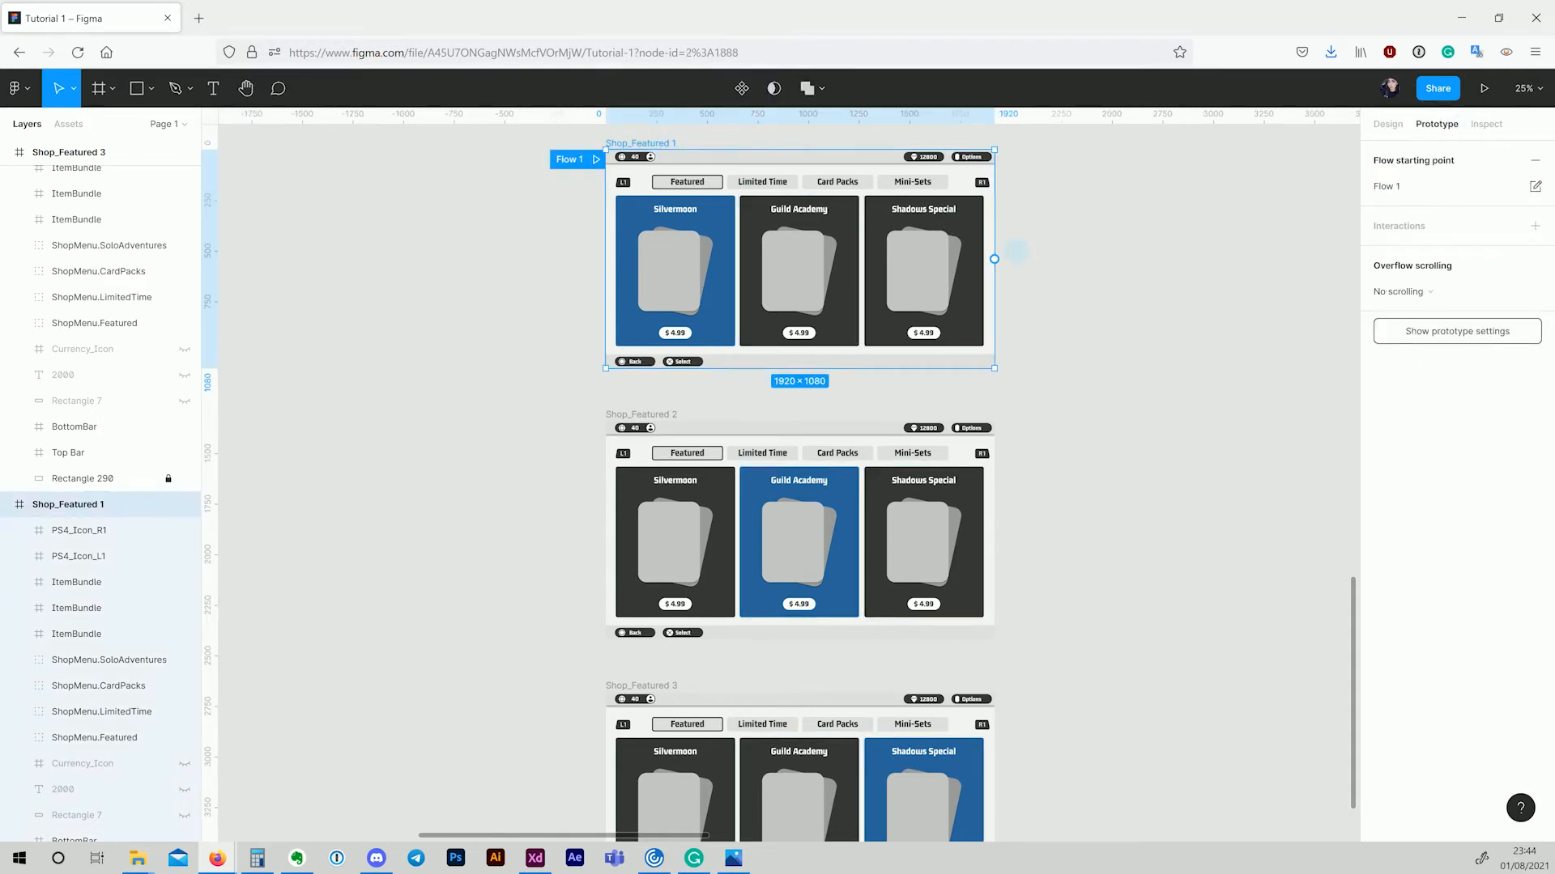
pyautogui.moveTo(994, 259); pyautogui.dragTo(842, 433)
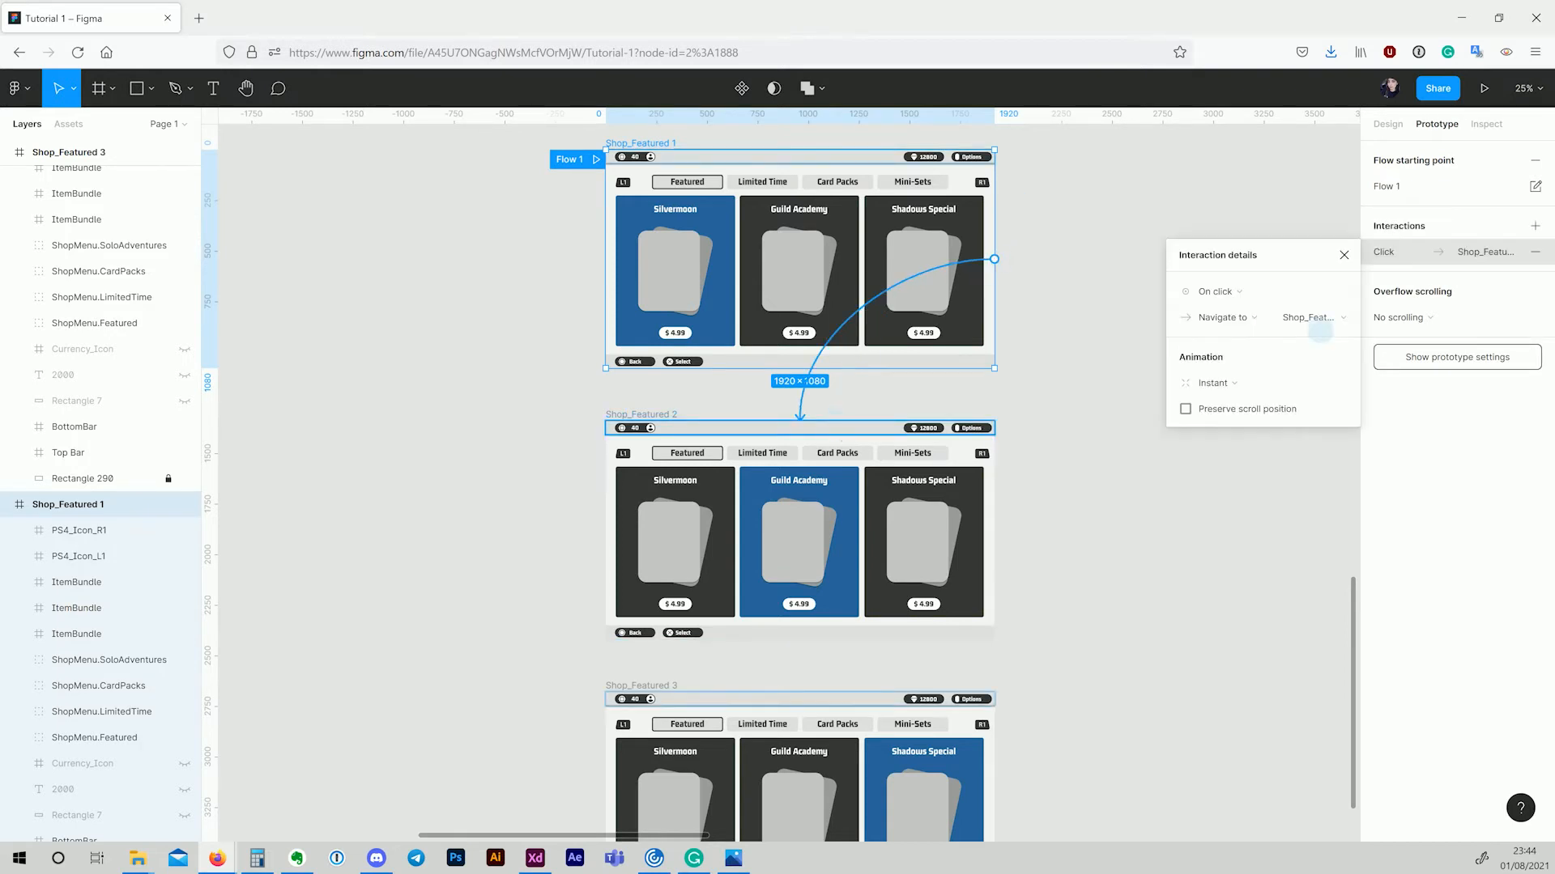
pyautogui.click(1242, 294)
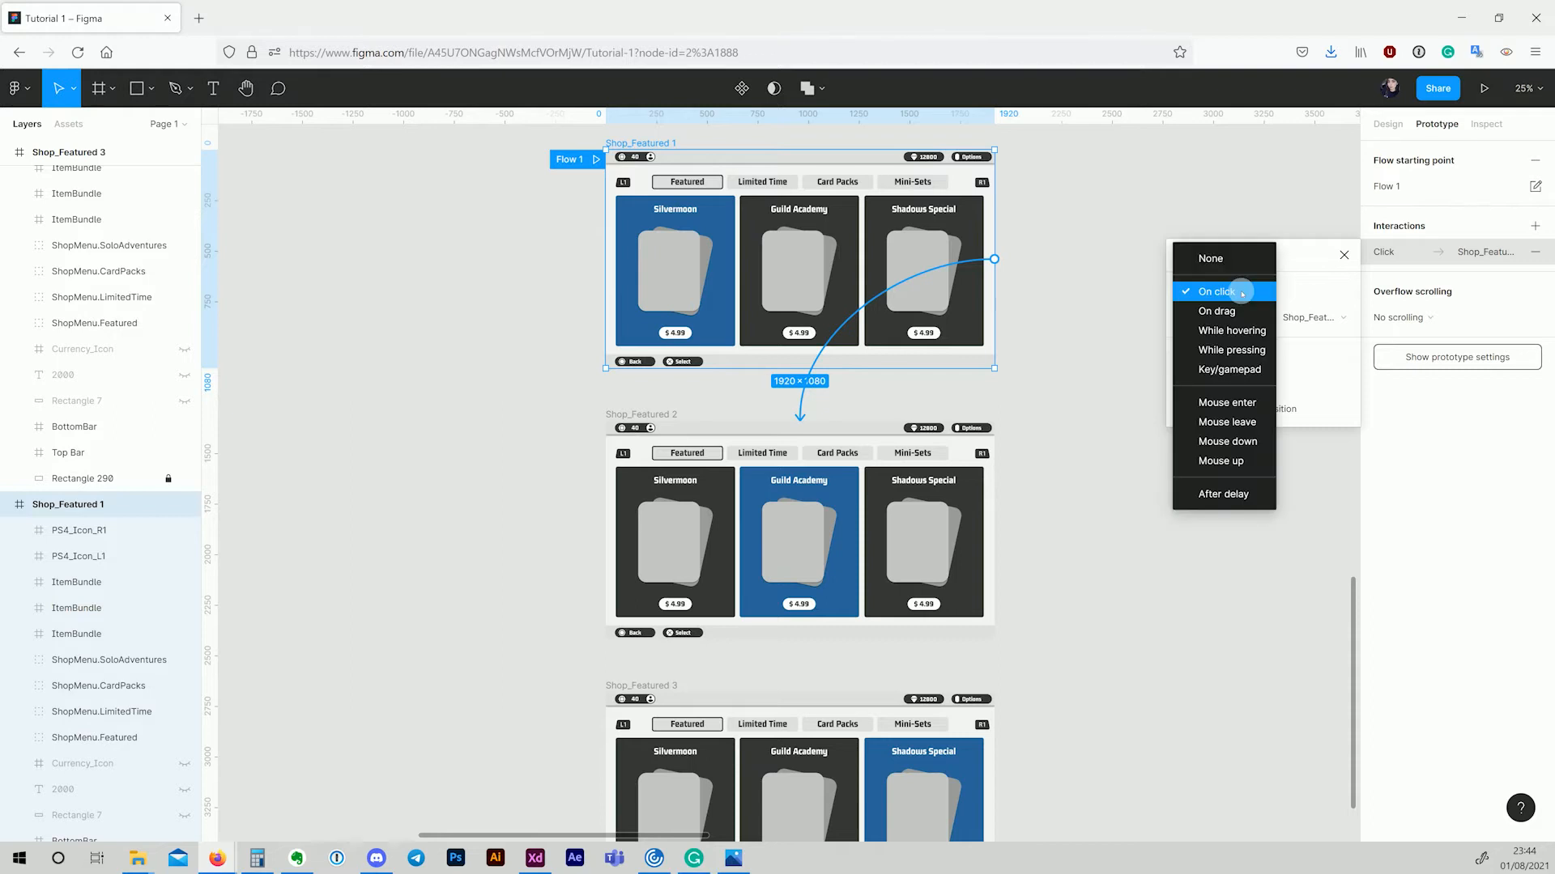
pyautogui.click(1237, 372)
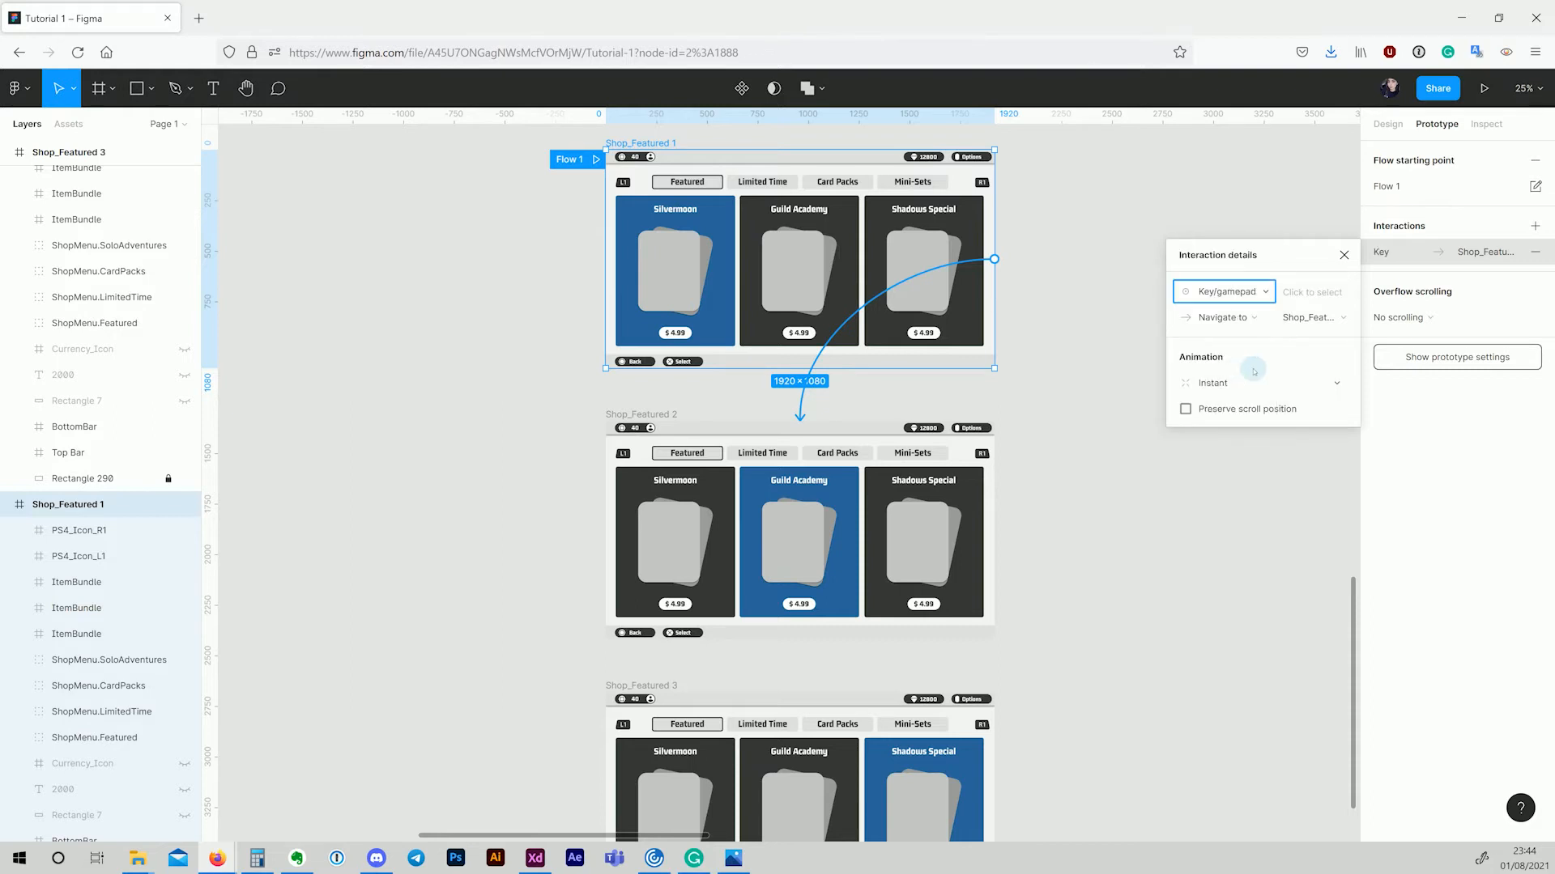
pyautogui.click(1308, 297)
# Step: Link Shop_Featured 2 back to Shop_Featured 1 with a Key/gamepad trigger on Axis 0 -
pyautogui.scroll(-2, 692, 291)
pyautogui.click(692, 292)
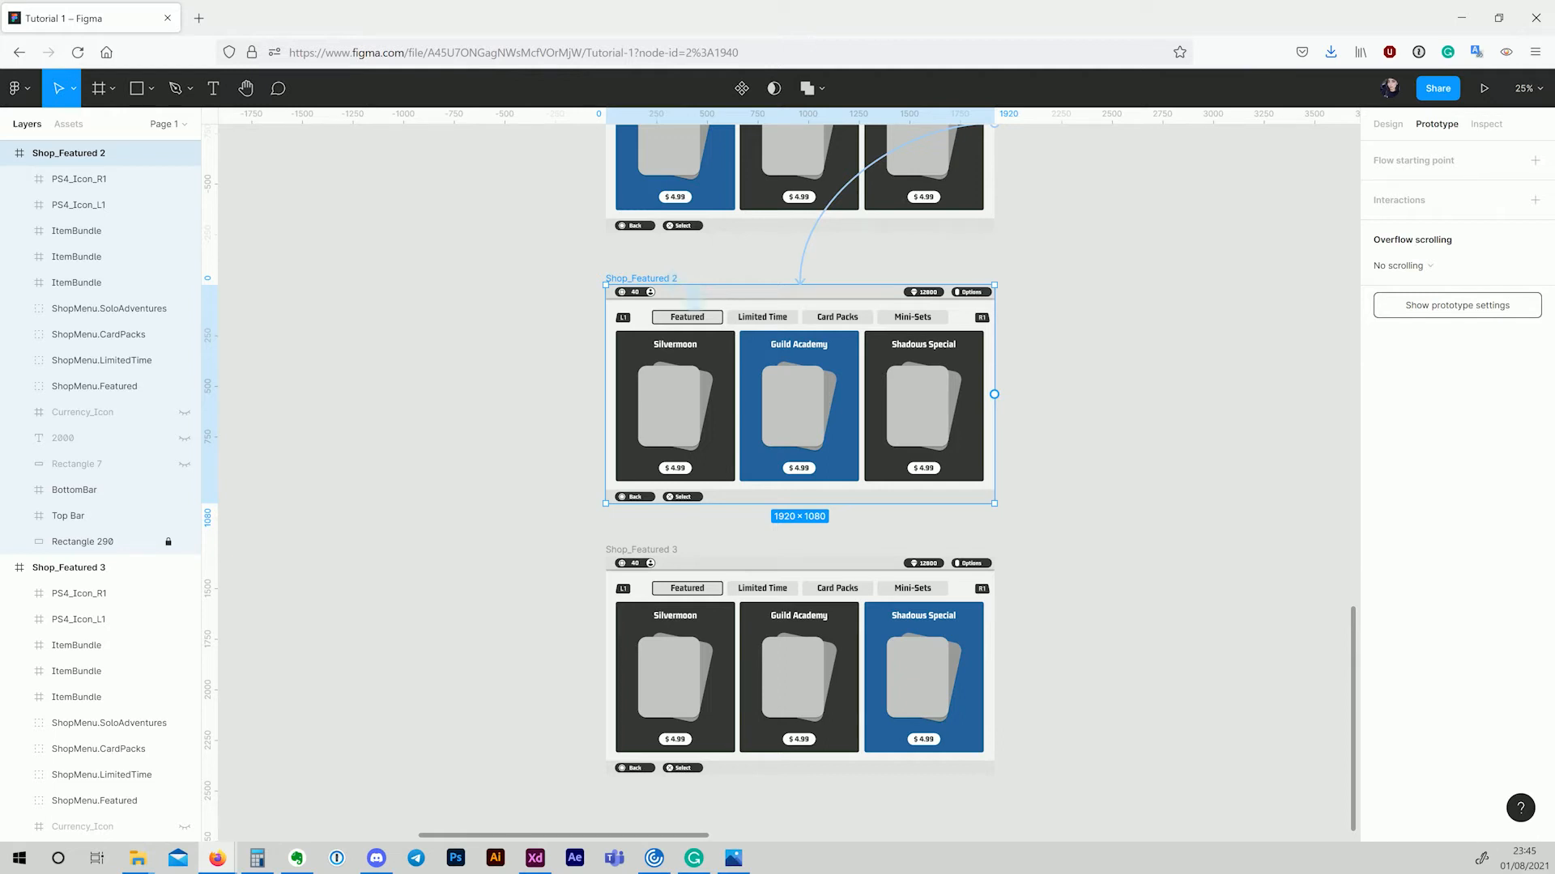
pyautogui.moveTo(994, 394); pyautogui.dragTo(810, 180)
pyautogui.click(1215, 266)
pyautogui.click(1220, 344)
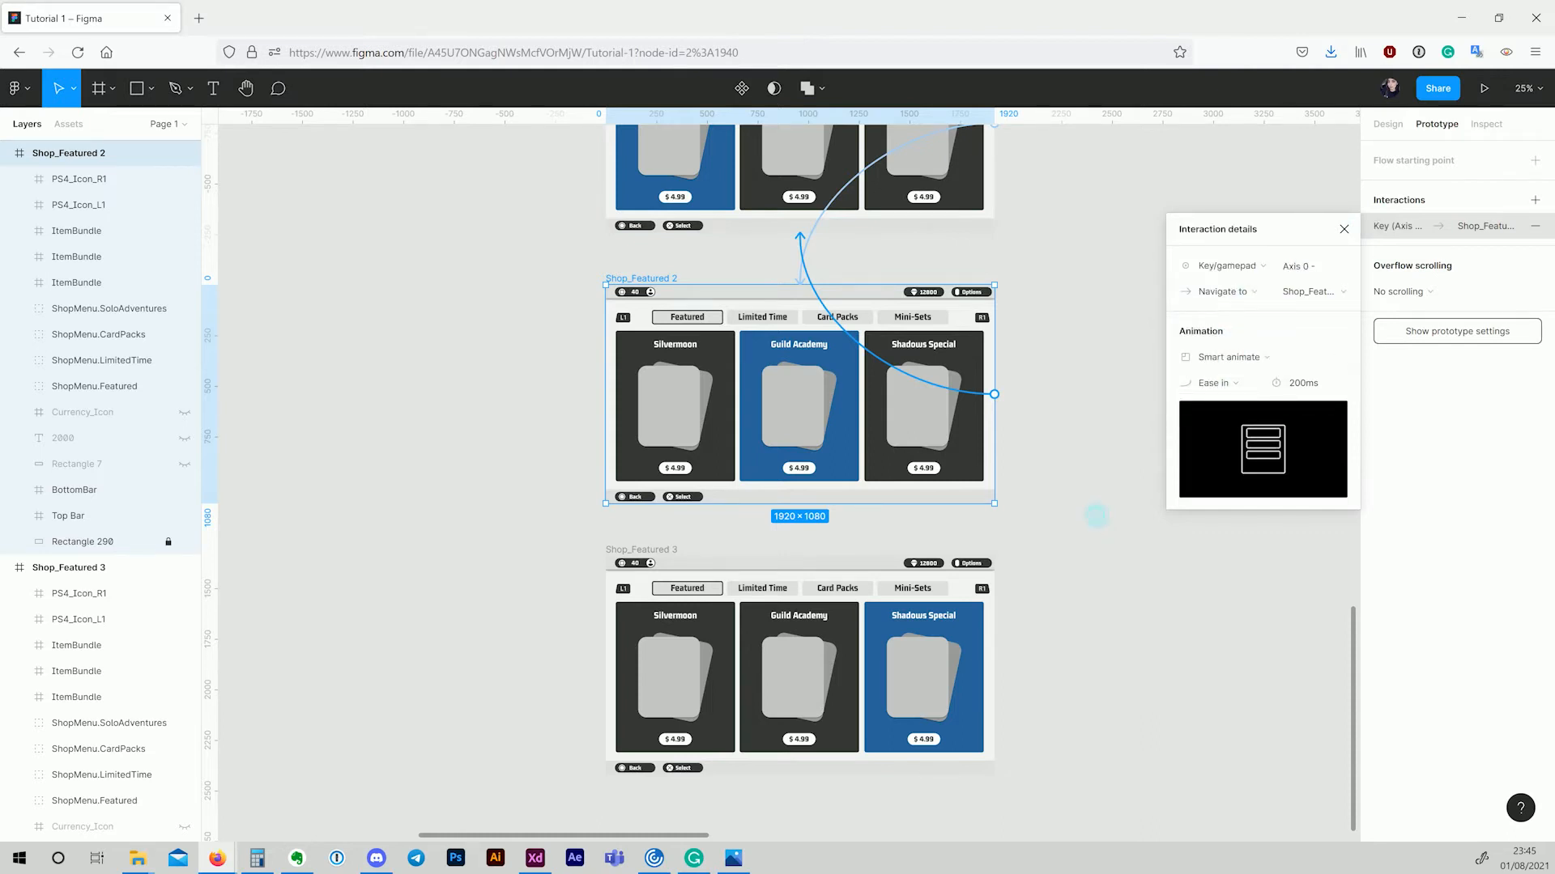
# Step: Link Shop_Featured 2 to Shop_Featured 3 with a Key/gamepad trigger
pyautogui.click(1096, 516)
pyautogui.moveTo(994, 395); pyautogui.dragTo(870, 580)
pyautogui.click(1220, 267)
pyautogui.click(1220, 344)
# Step: Link Shop_Featured 3 back to Shop_Featured 2 with a Key/gamepad trigger
pyautogui.click(1061, 559)
pyautogui.moveTo(994, 666); pyautogui.dragTo(762, 480)
pyautogui.click(1220, 267)
pyautogui.click(1222, 345)
# Step: Check the interaction details of the link from Shop_Featured 2 back to Shop_Featured 1
pyautogui.click(652, 278)
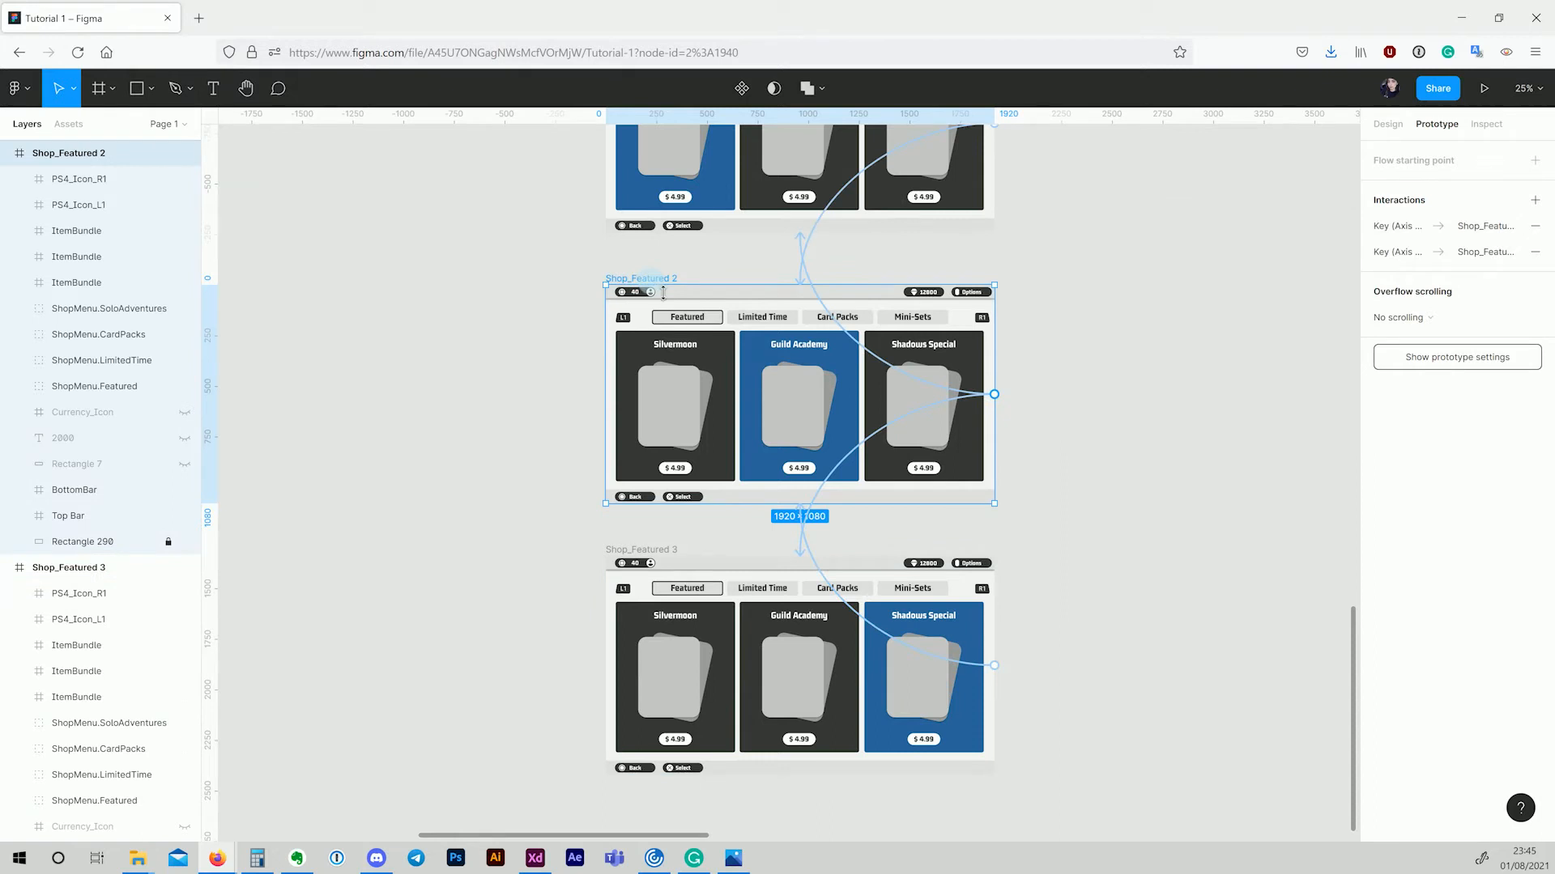
pyautogui.click(813, 236)
pyautogui.click(821, 299)
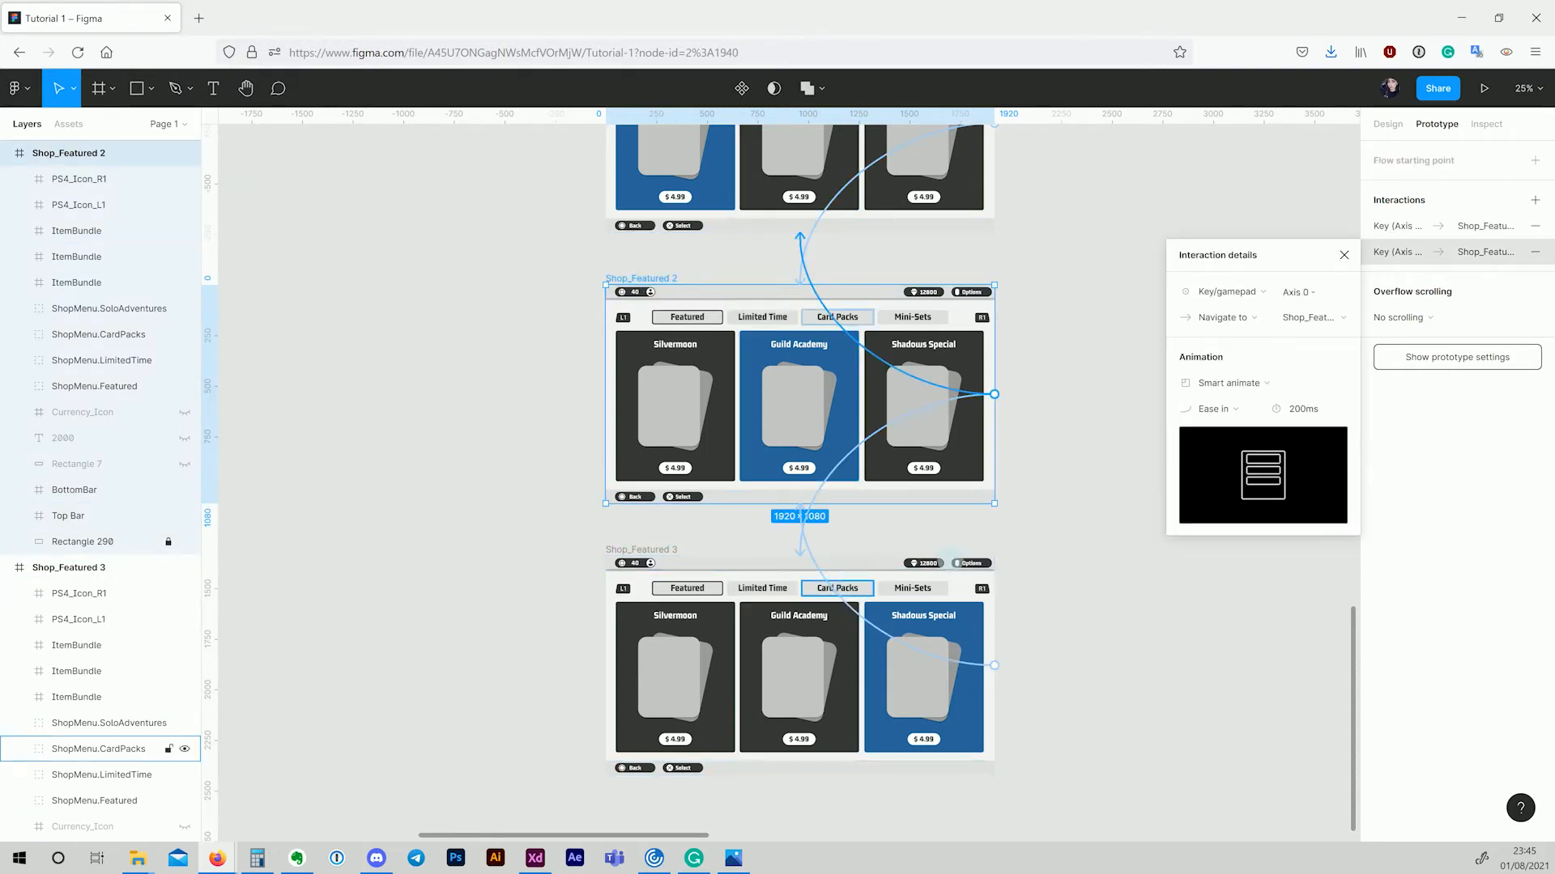
pyautogui.click(1067, 527)
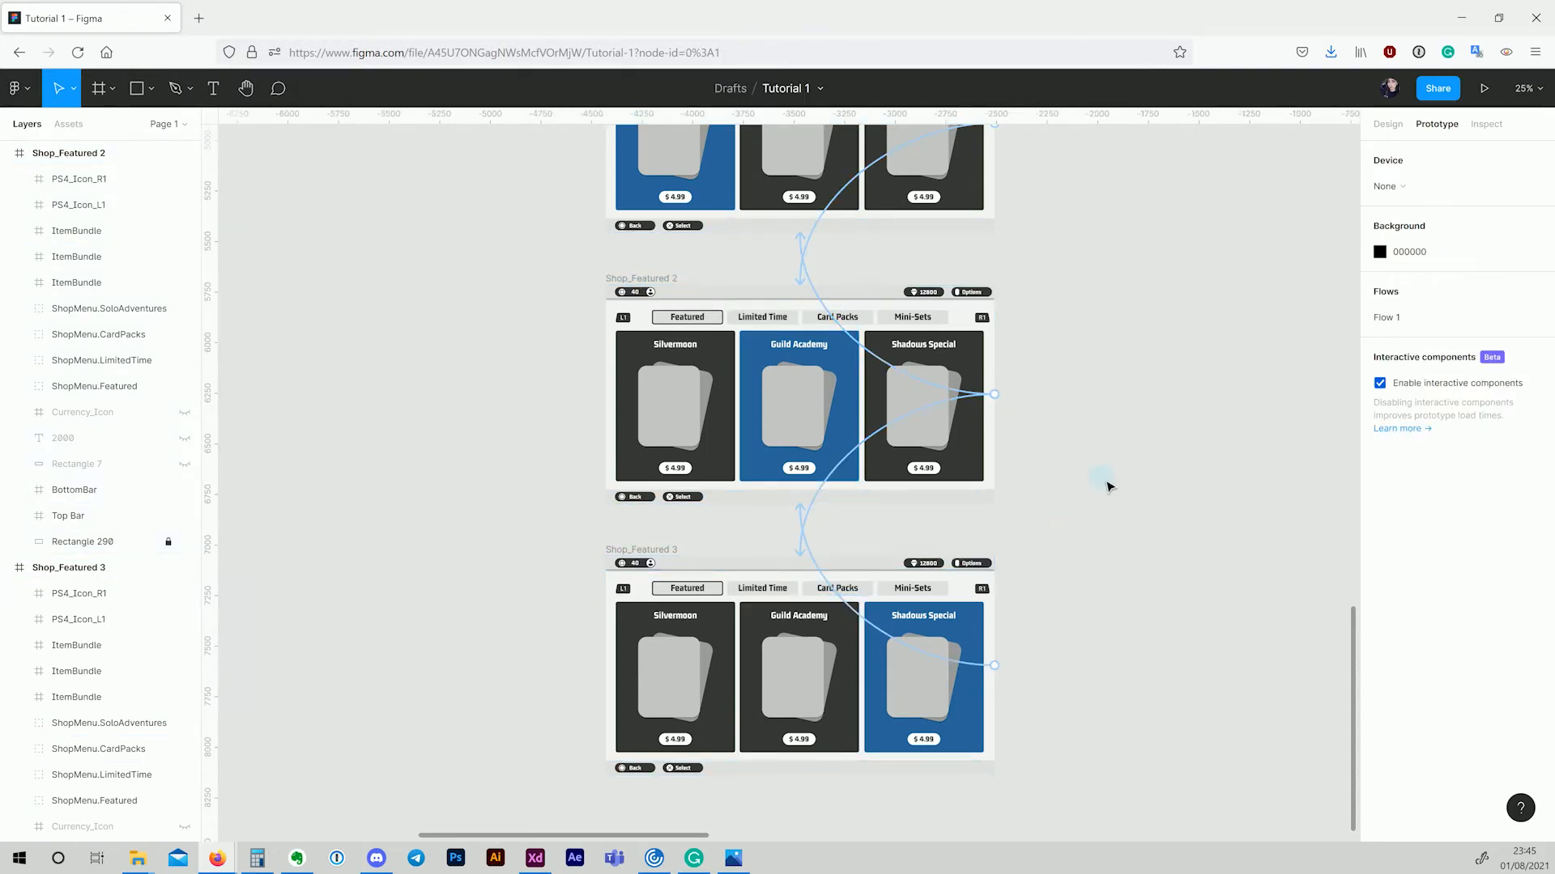
# Step: Present the prototype and test moving the highlight right and back left through the Featured cards
pyautogui.click(1483, 88)
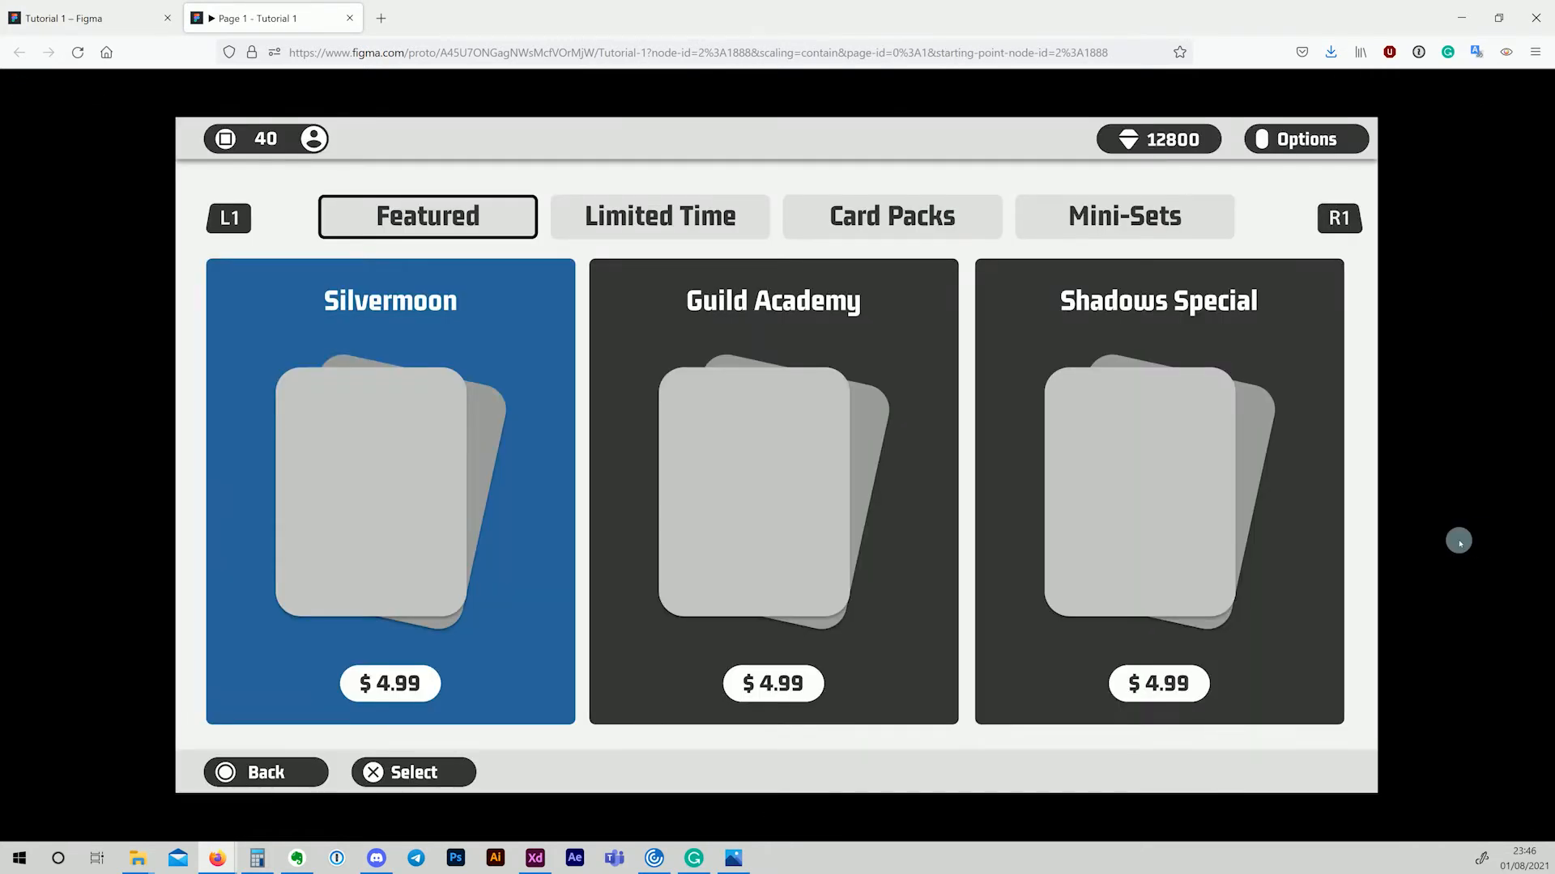
pyautogui.press('Right')
pyautogui.press('Right')
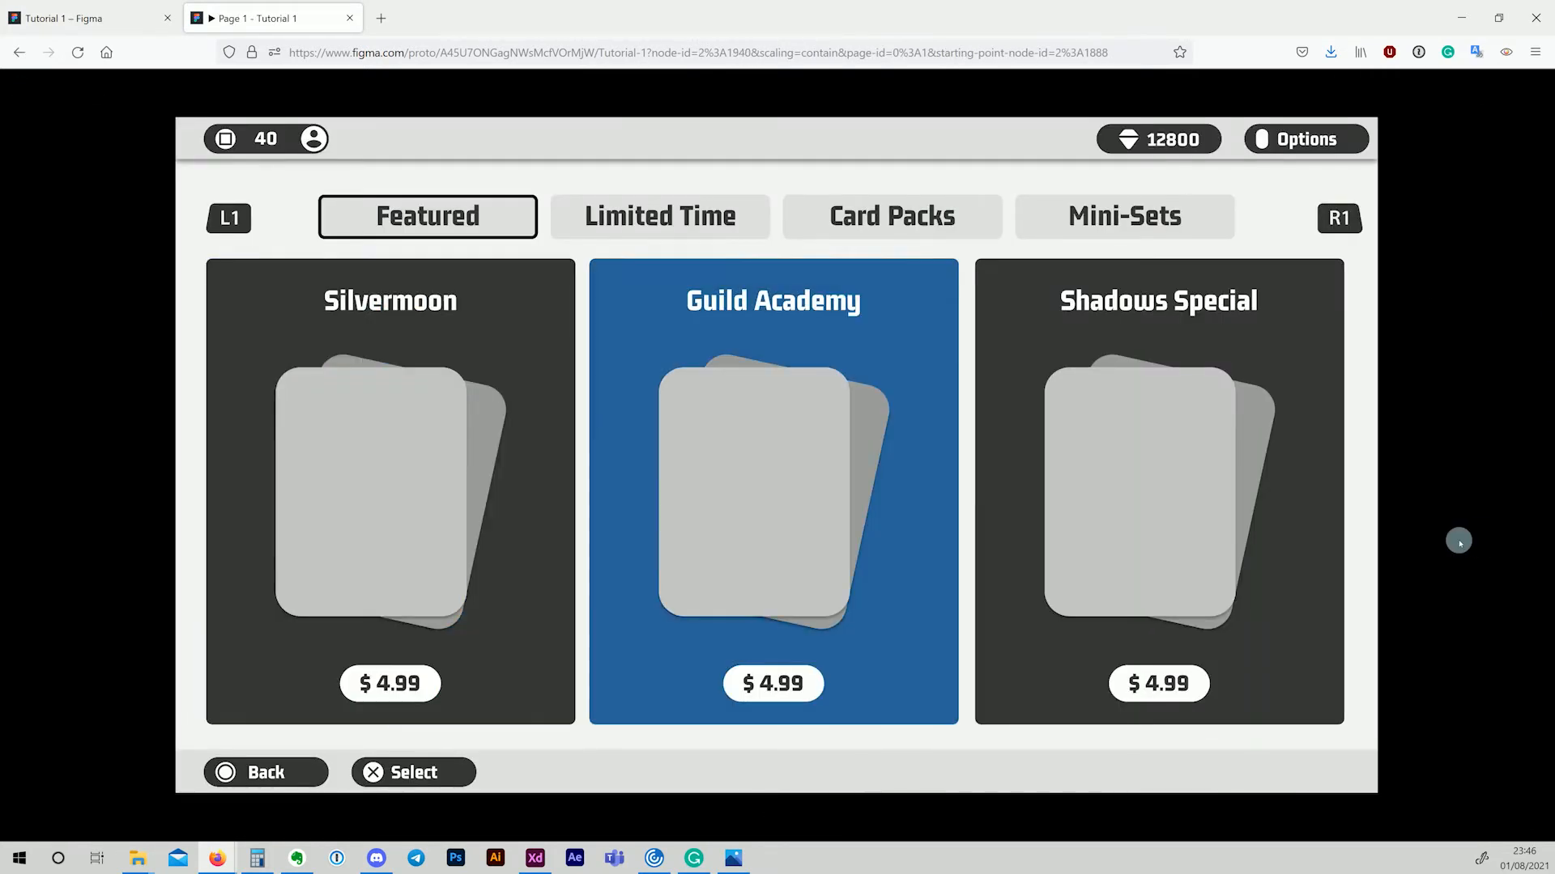
pyautogui.press('Left')
pyautogui.press('Left')
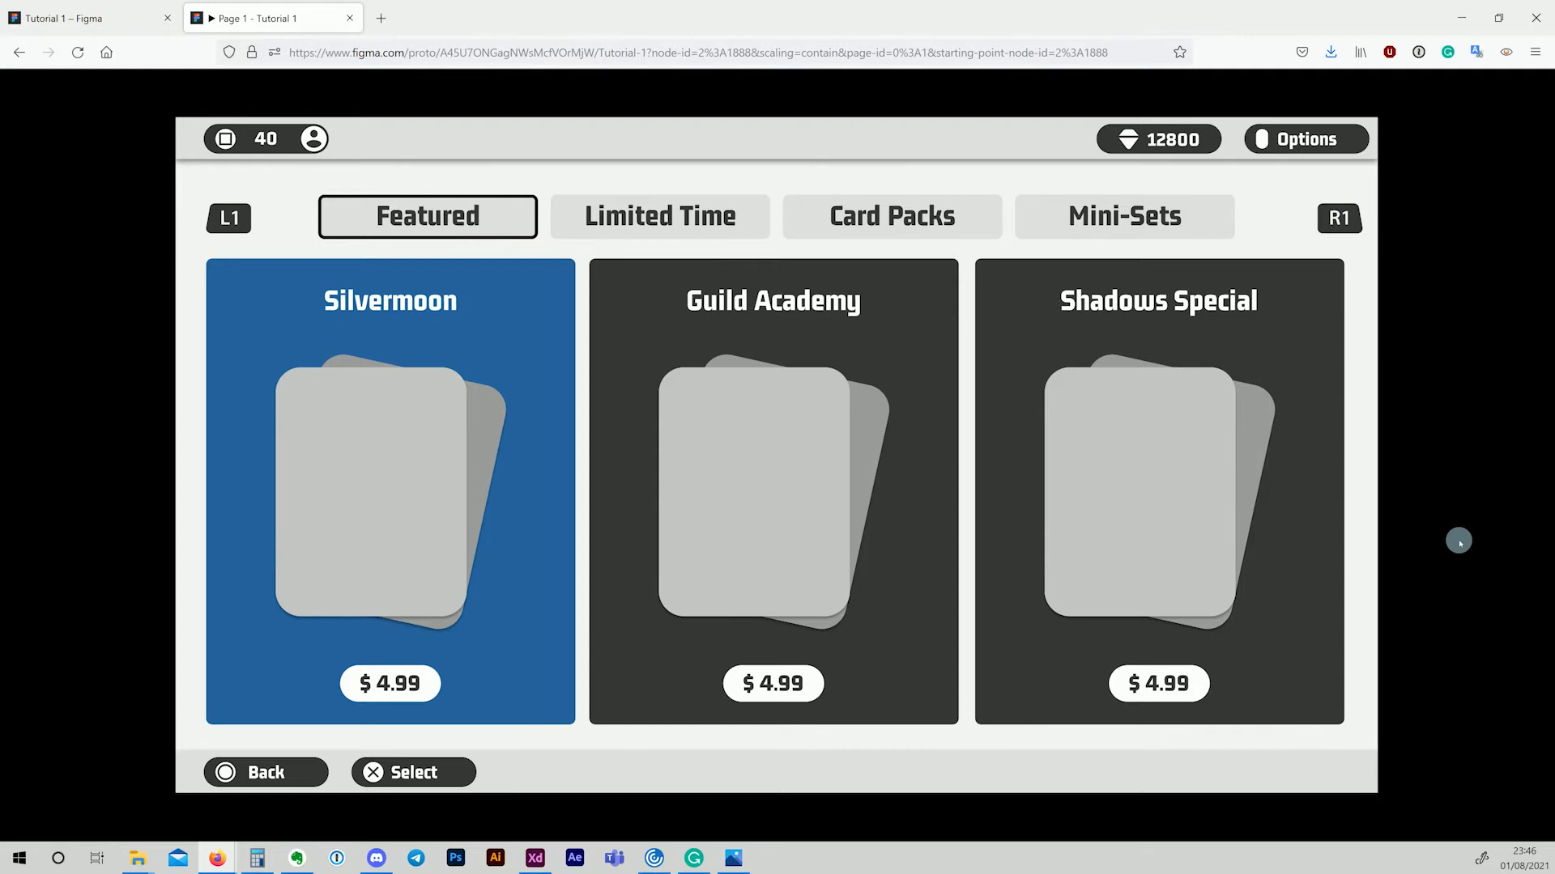
# Step: Test moving the highlight to the Guild Academy card in the preview, and return to the design file
pyautogui.press('Right')
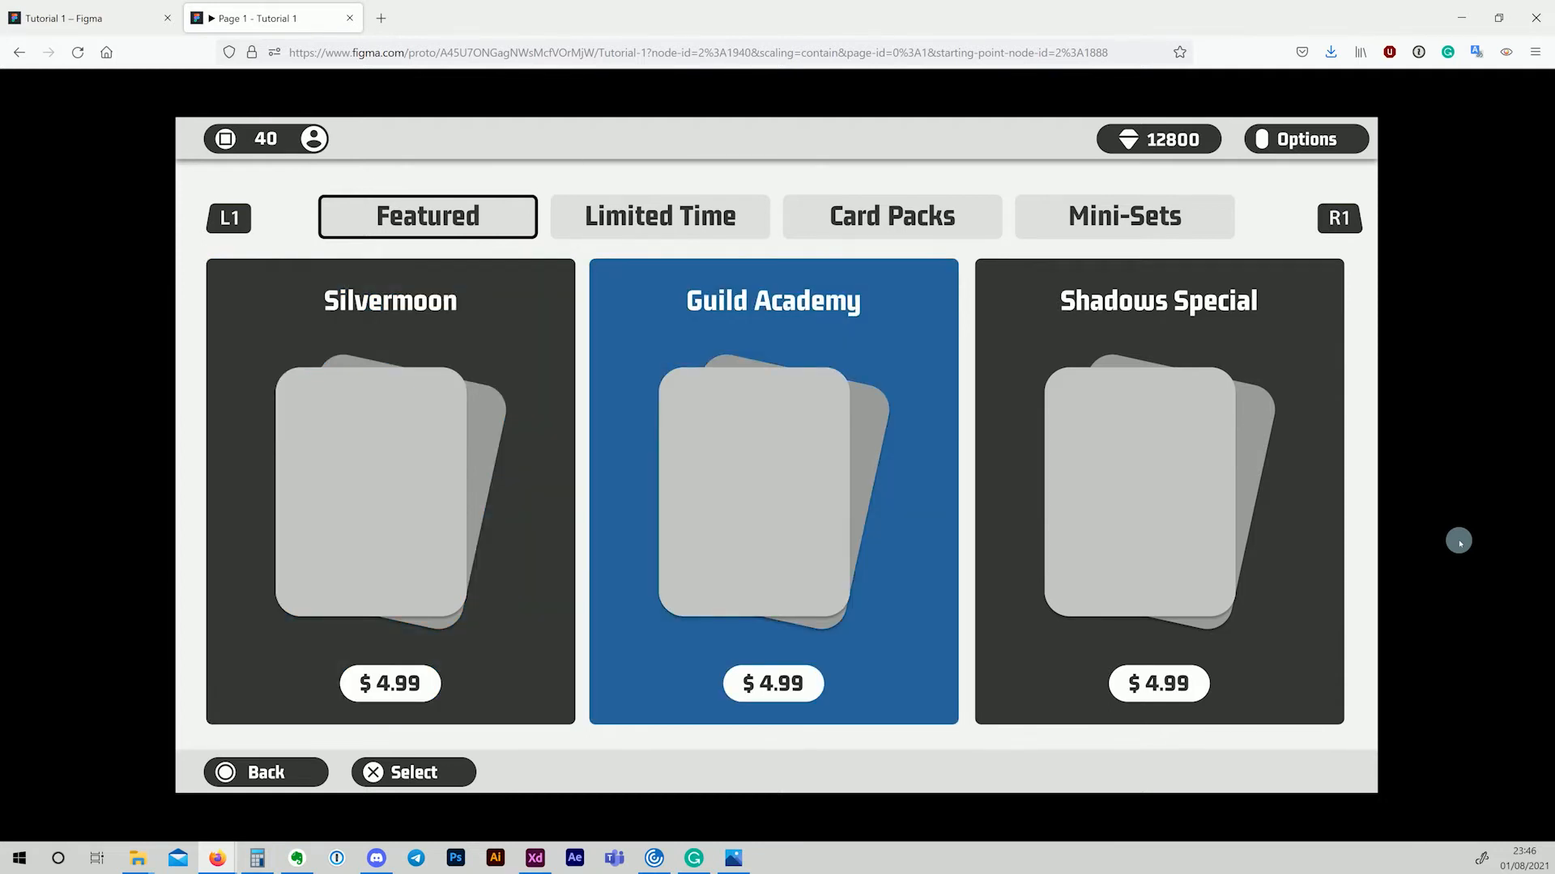
pyautogui.click(113, 25)
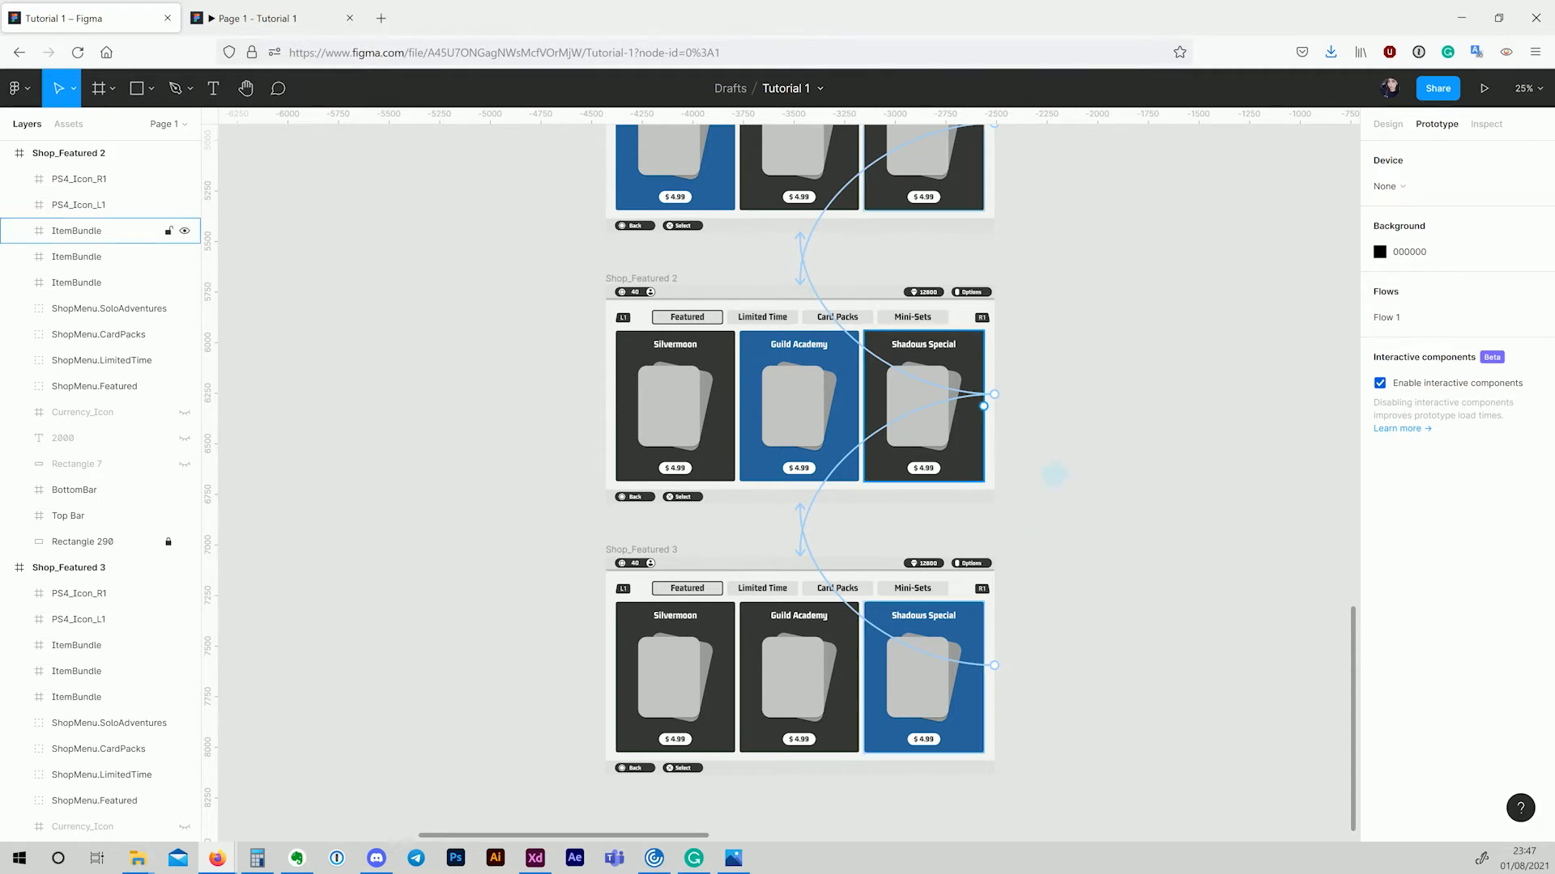
# Step: Inspect the Featured, Limited Time, Card Packs and Mini-Sets tabs of Shop_Featured 1 one after another
pyautogui.scroll(3, 998, 466)
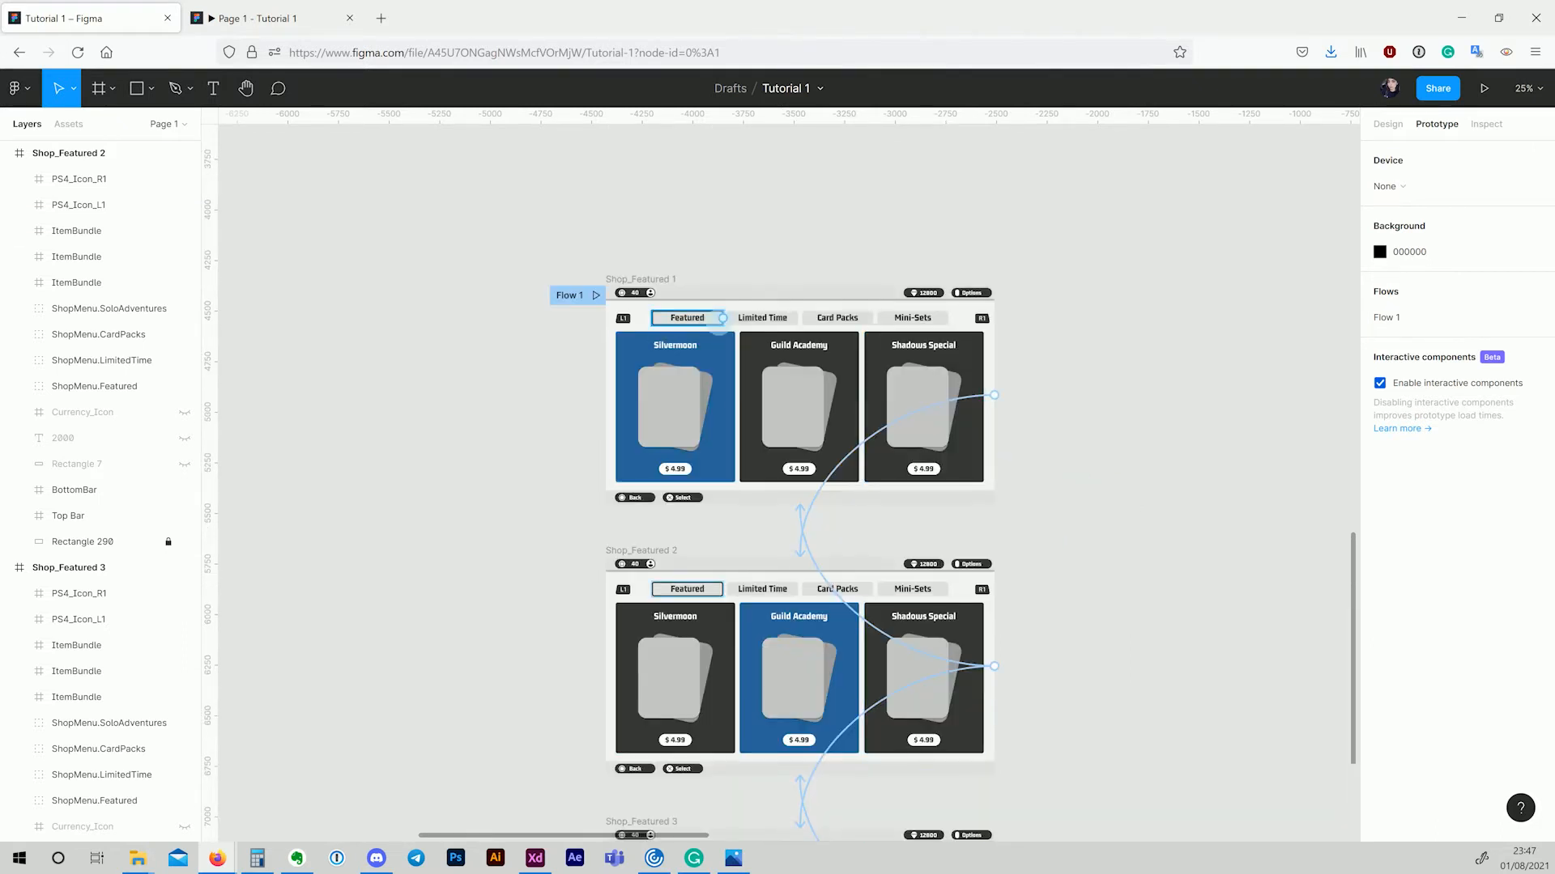
pyautogui.click(719, 323)
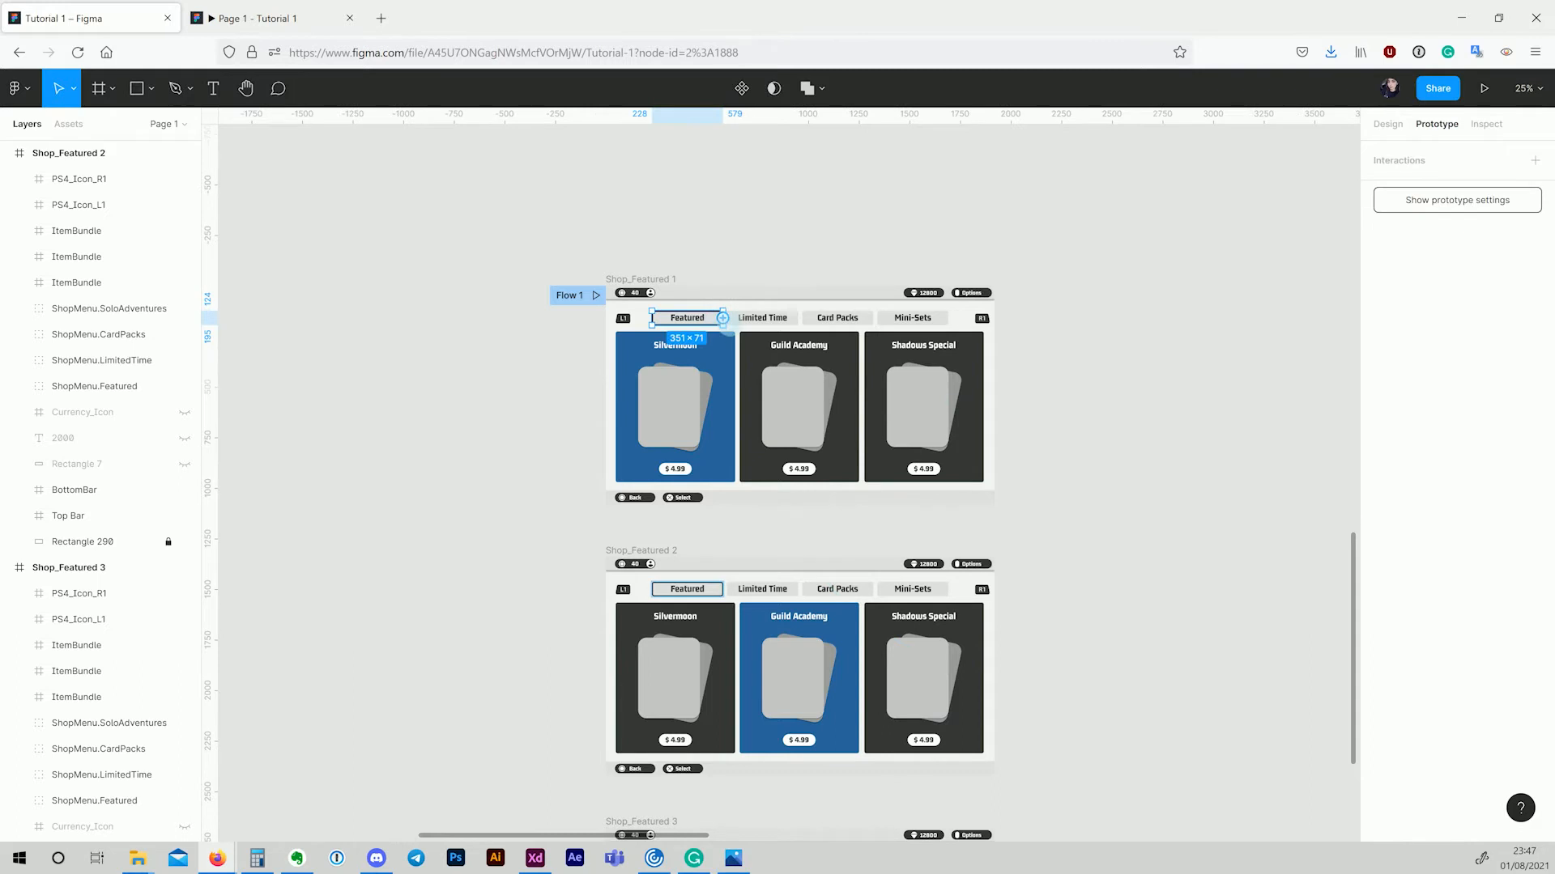
pyautogui.click(761, 320)
pyautogui.click(837, 320)
pyautogui.click(909, 321)
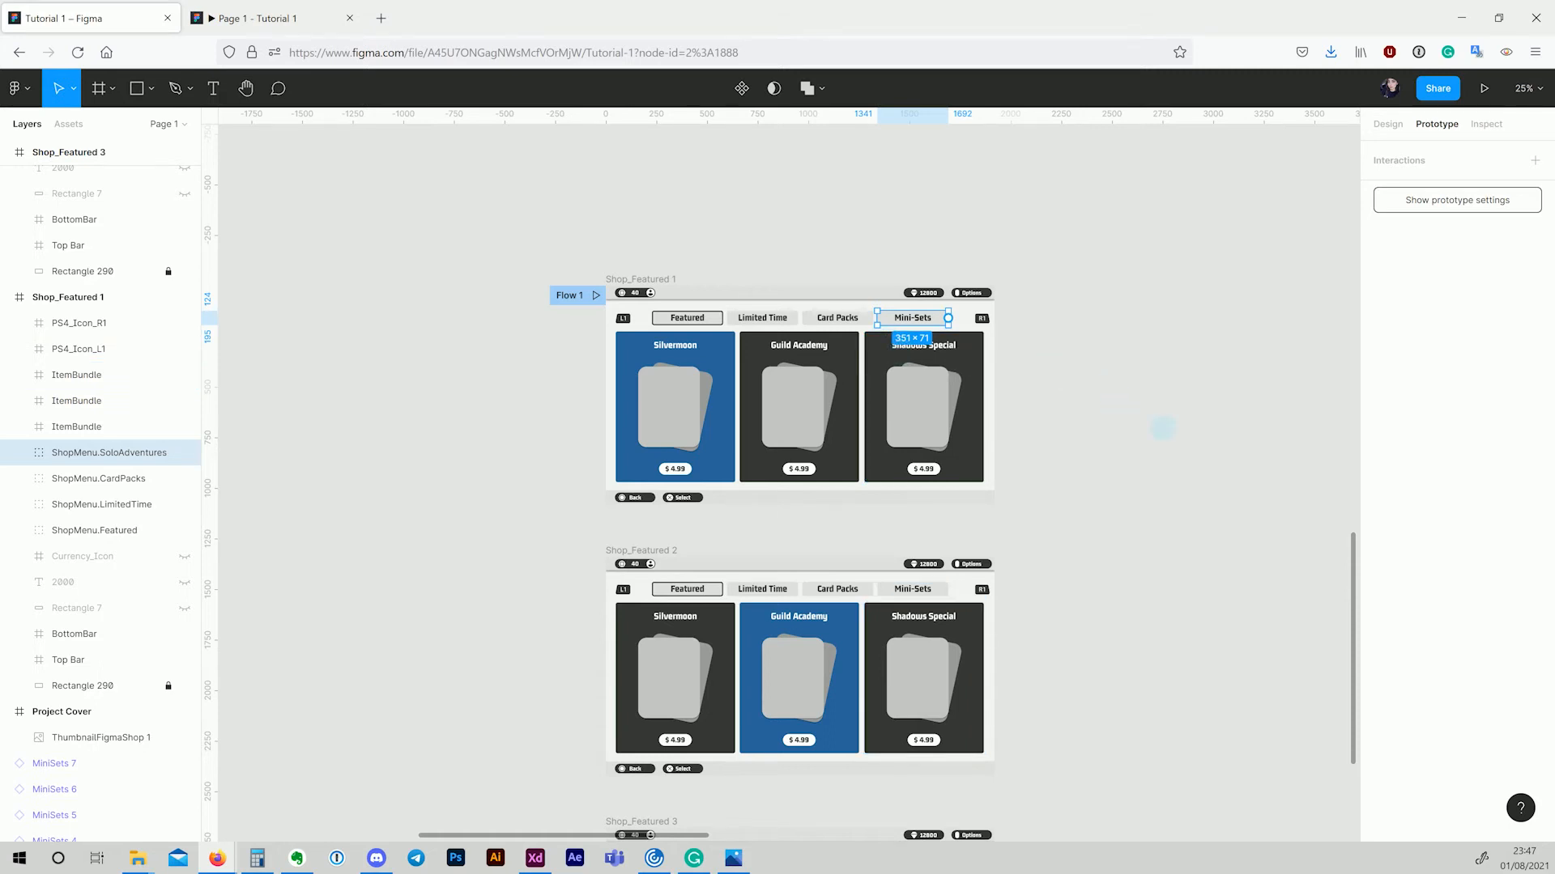
# Step: Link Shop_Featured 1 to Shop_LimitedTime 1 with a Key/gamepad trigger on Button 5
pyautogui.hscroll(5, 1162, 427)
pyautogui.click(709, 380)
pyautogui.moveTo(730, 383); pyautogui.dragTo(859, 364)
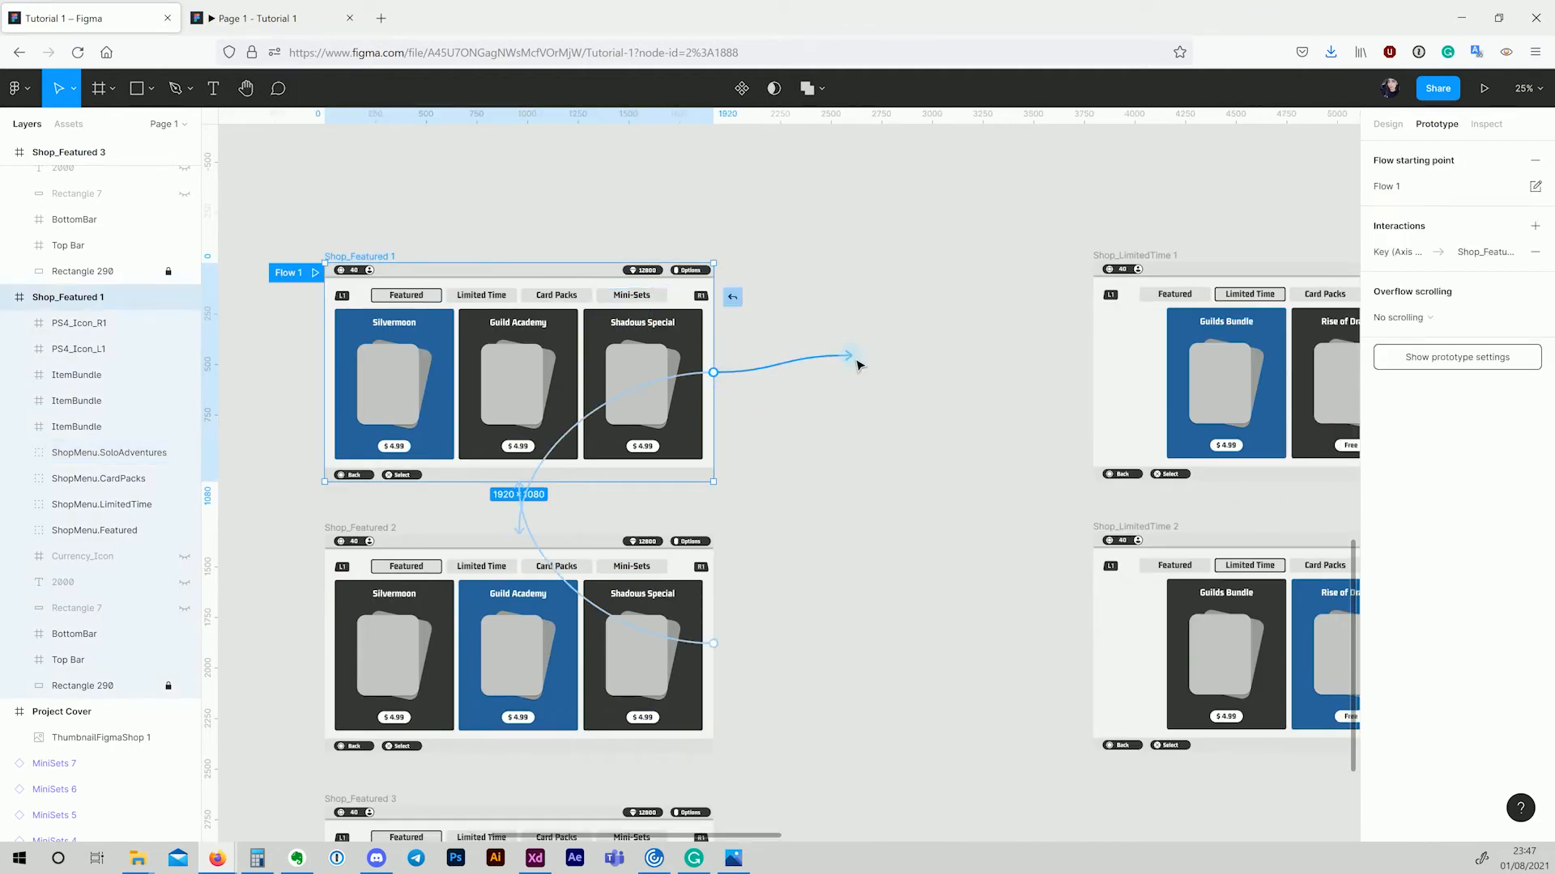
pyautogui.moveTo(858, 365); pyautogui.dragTo(1106, 368)
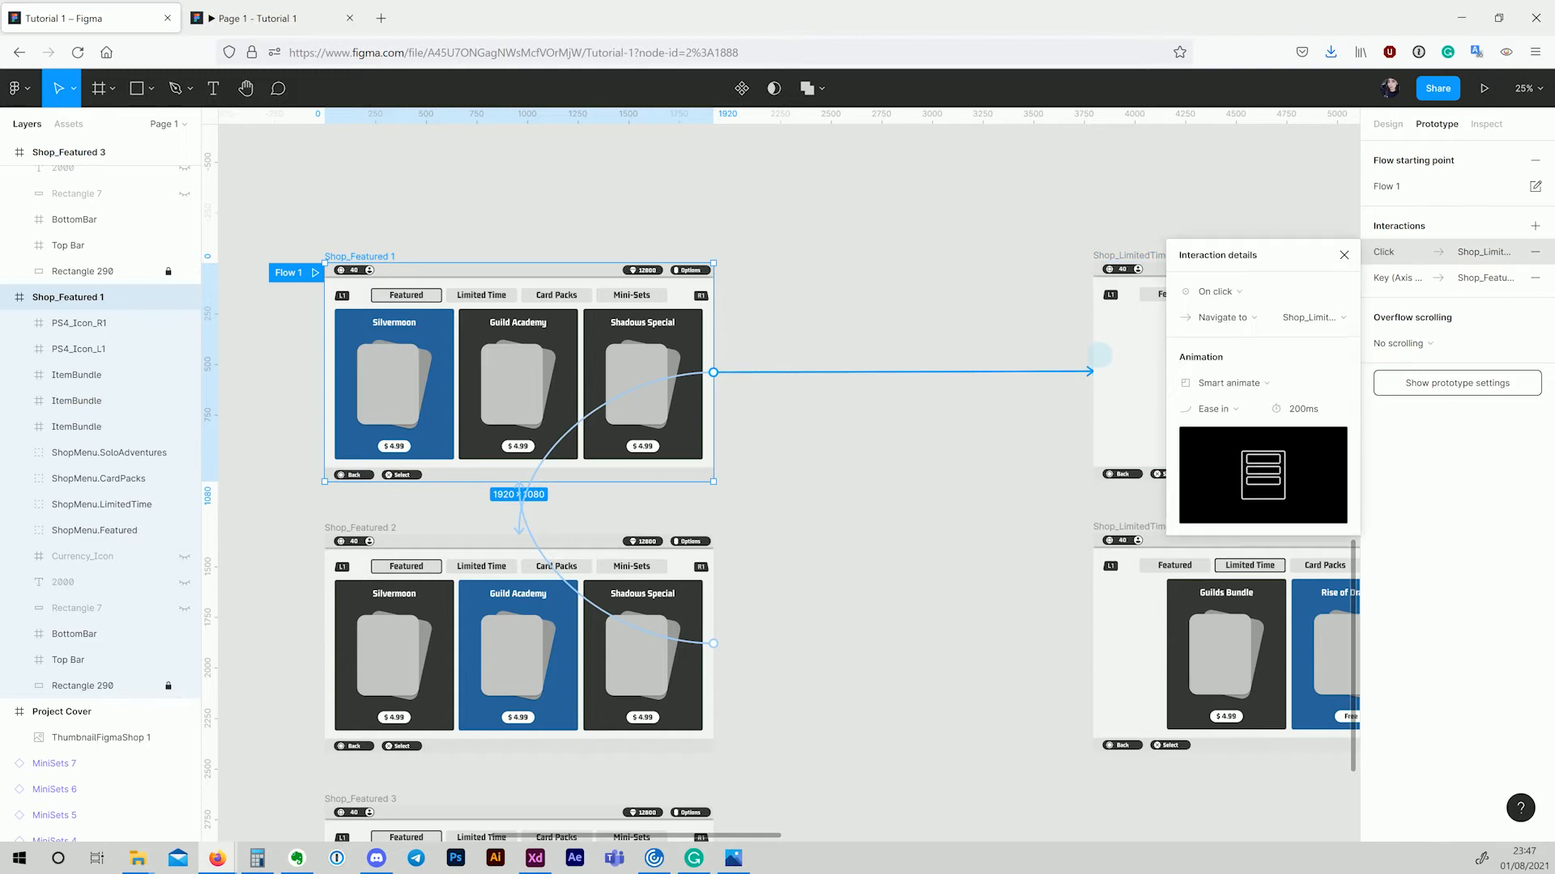
pyautogui.click(1219, 291)
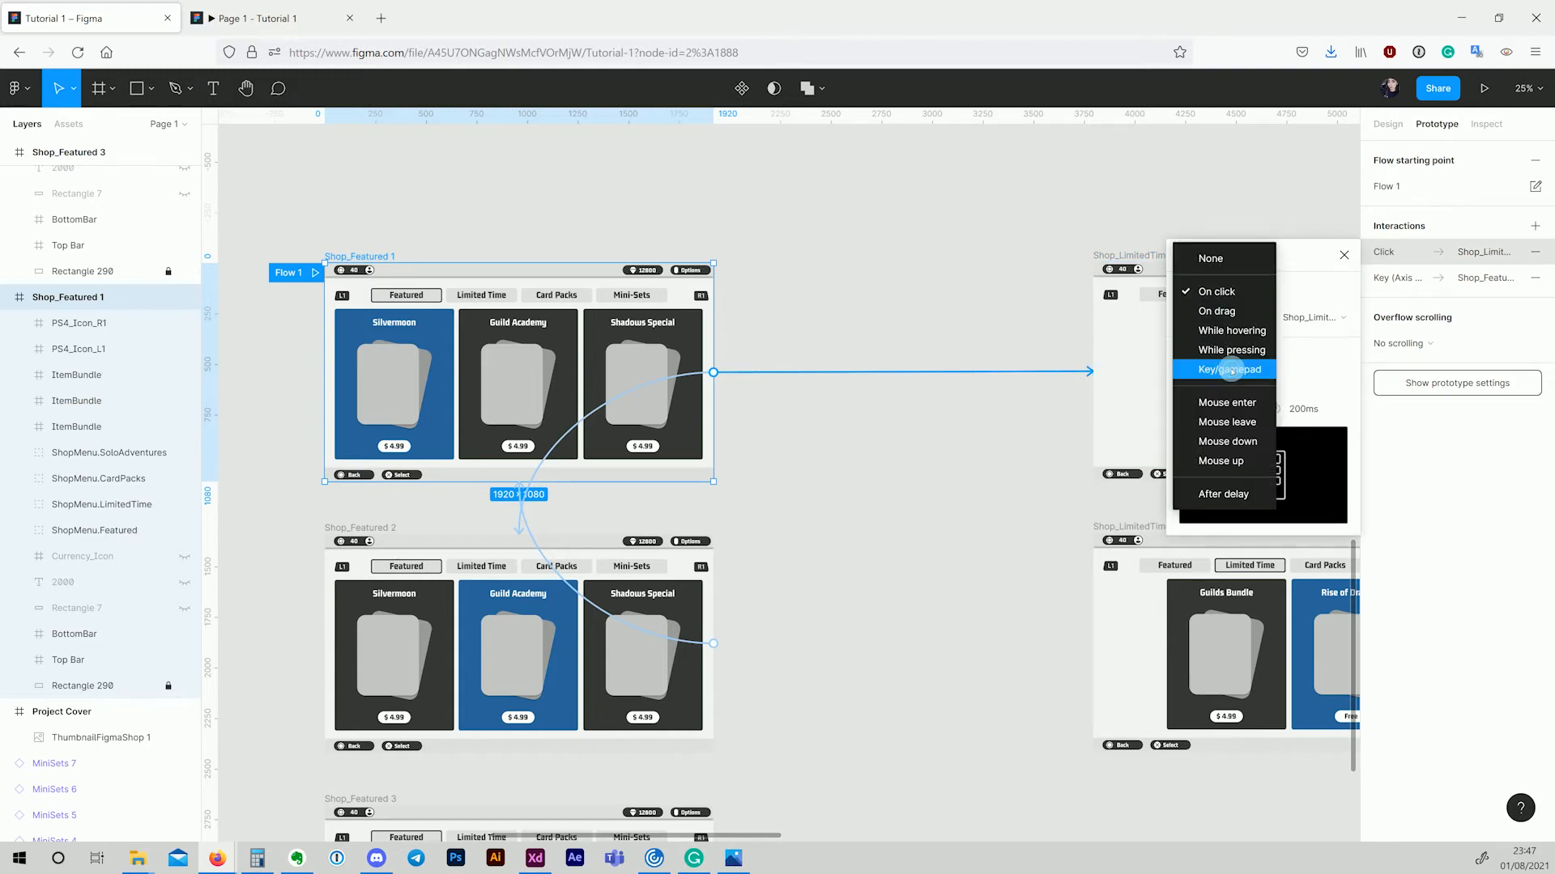
pyautogui.click(1232, 370)
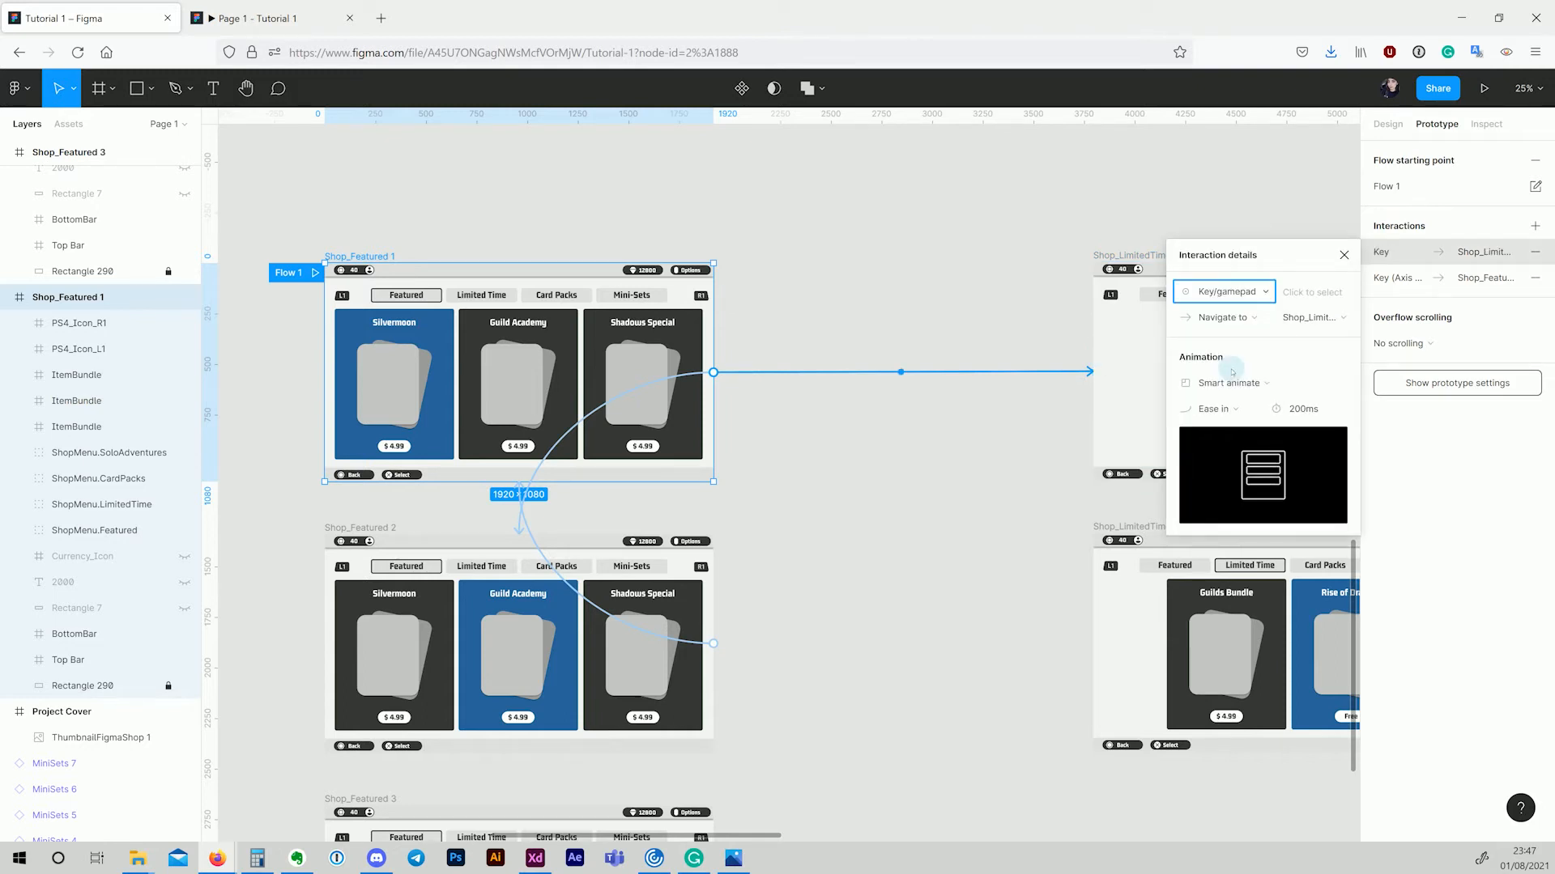
pyautogui.click(1332, 298)
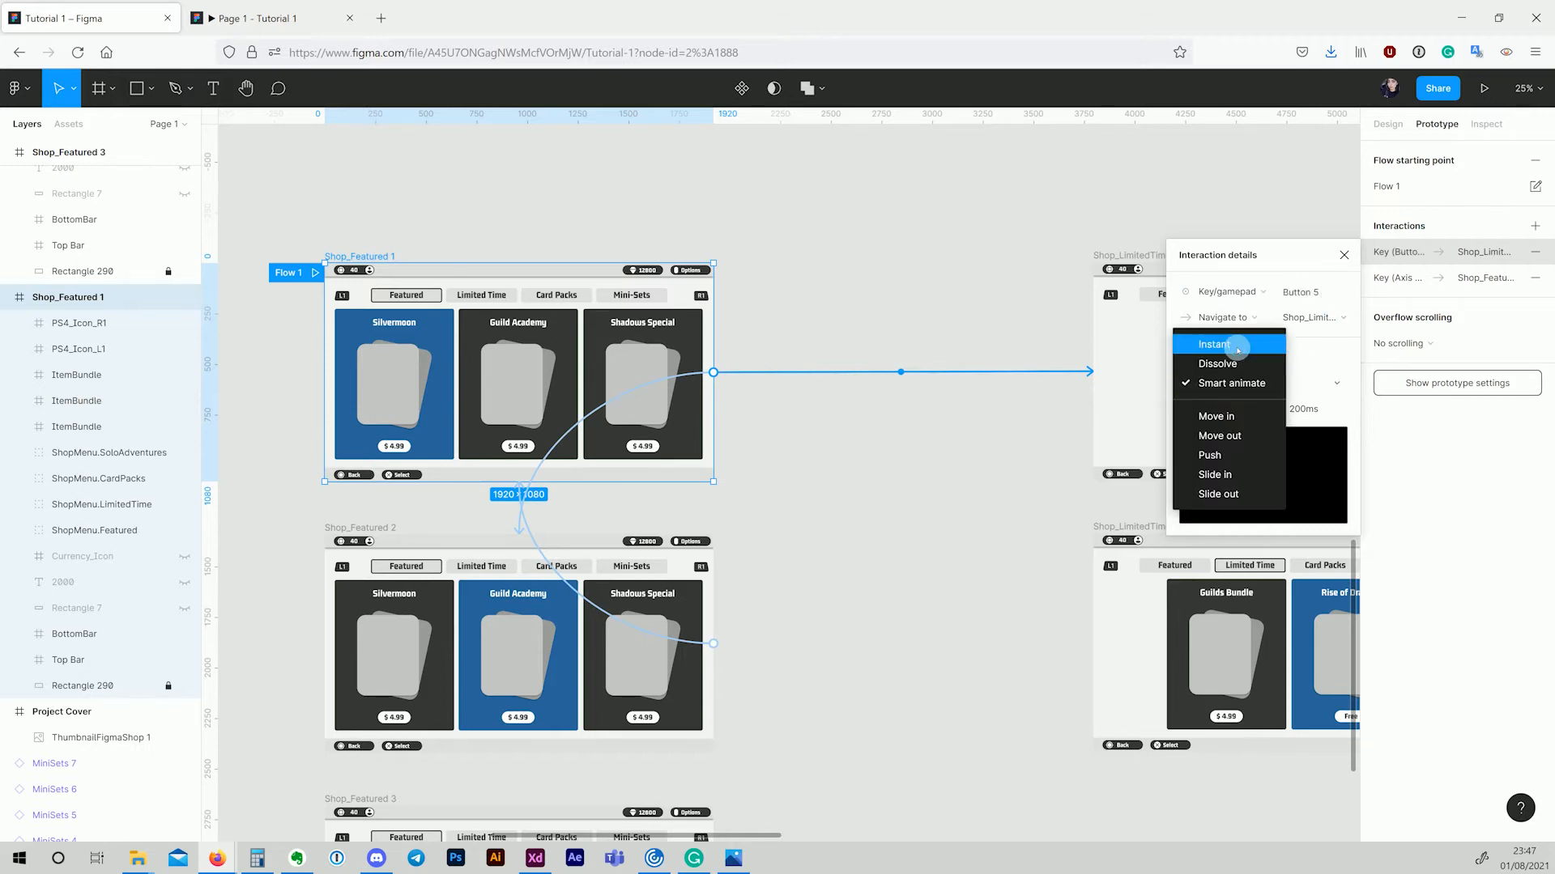
pyautogui.click(1247, 383)
pyautogui.click(1039, 486)
# Step: Add an interaction to Shop_LimitedTime 1 with a Key/gamepad trigger on Button 5
pyautogui.moveTo(1043, 492); pyautogui.dragTo(949, 553)
pyautogui.moveTo(1096, 299); pyautogui.dragTo(770, 267)
pyautogui.click(735, 284)
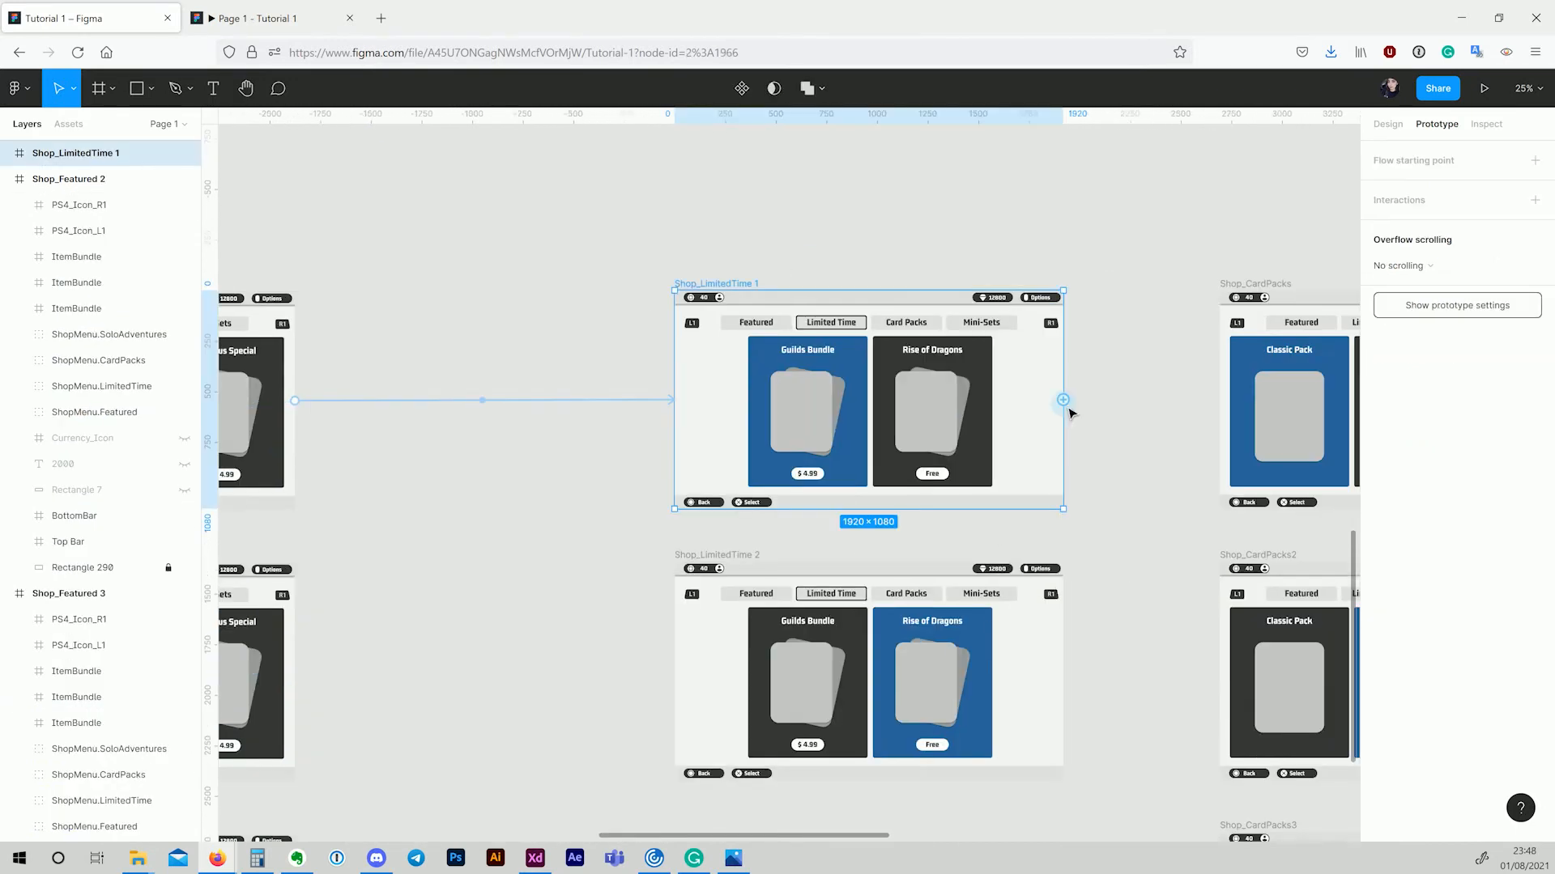
pyautogui.click(1535, 200)
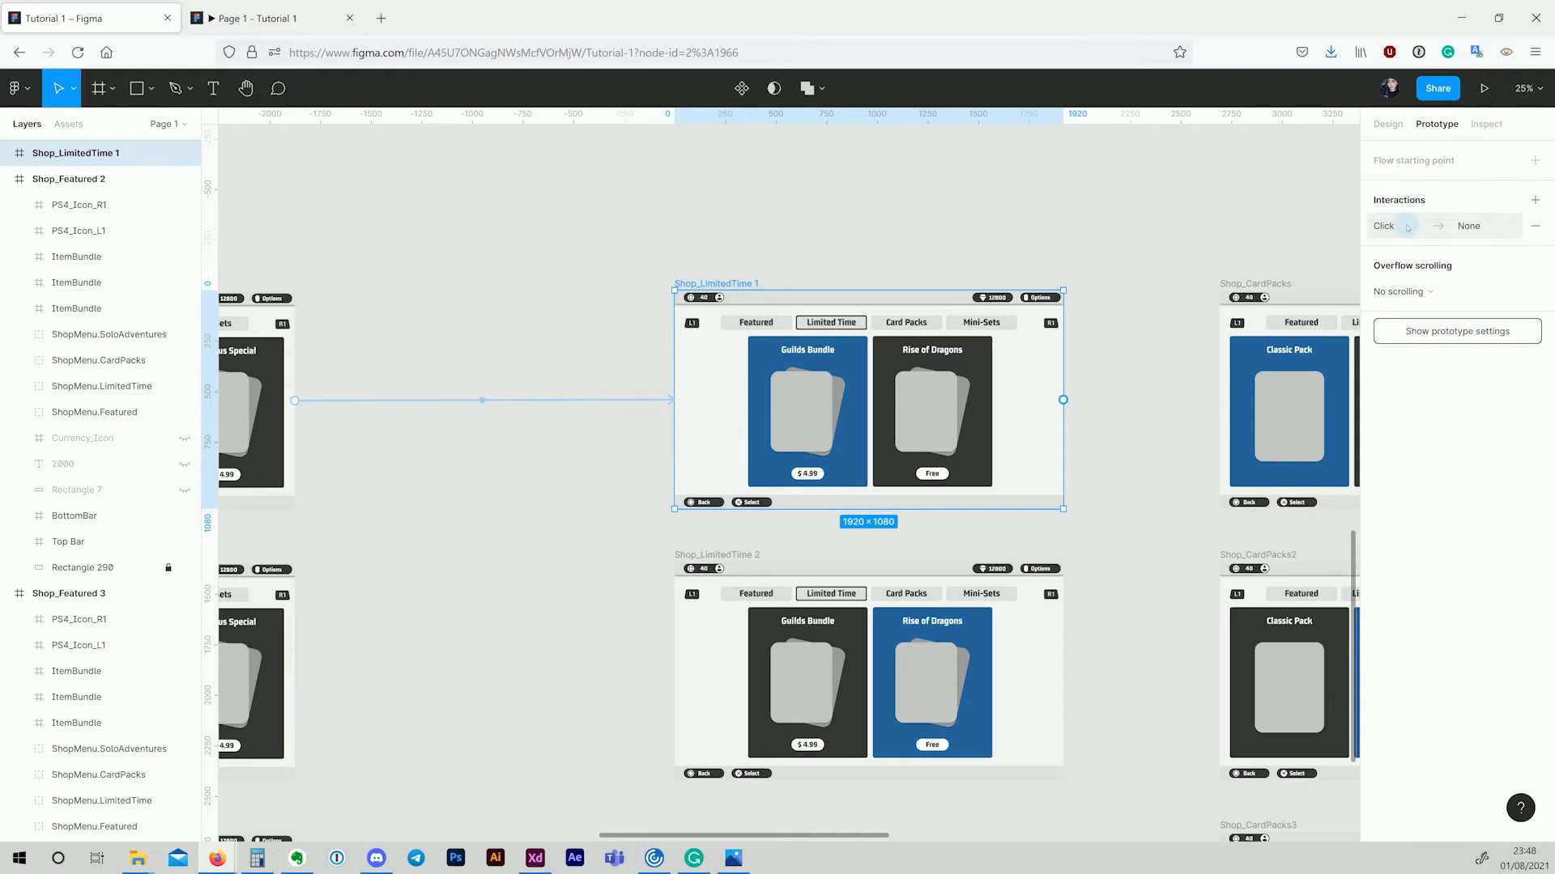
pyautogui.click(1260, 266)
pyautogui.click(1239, 306)
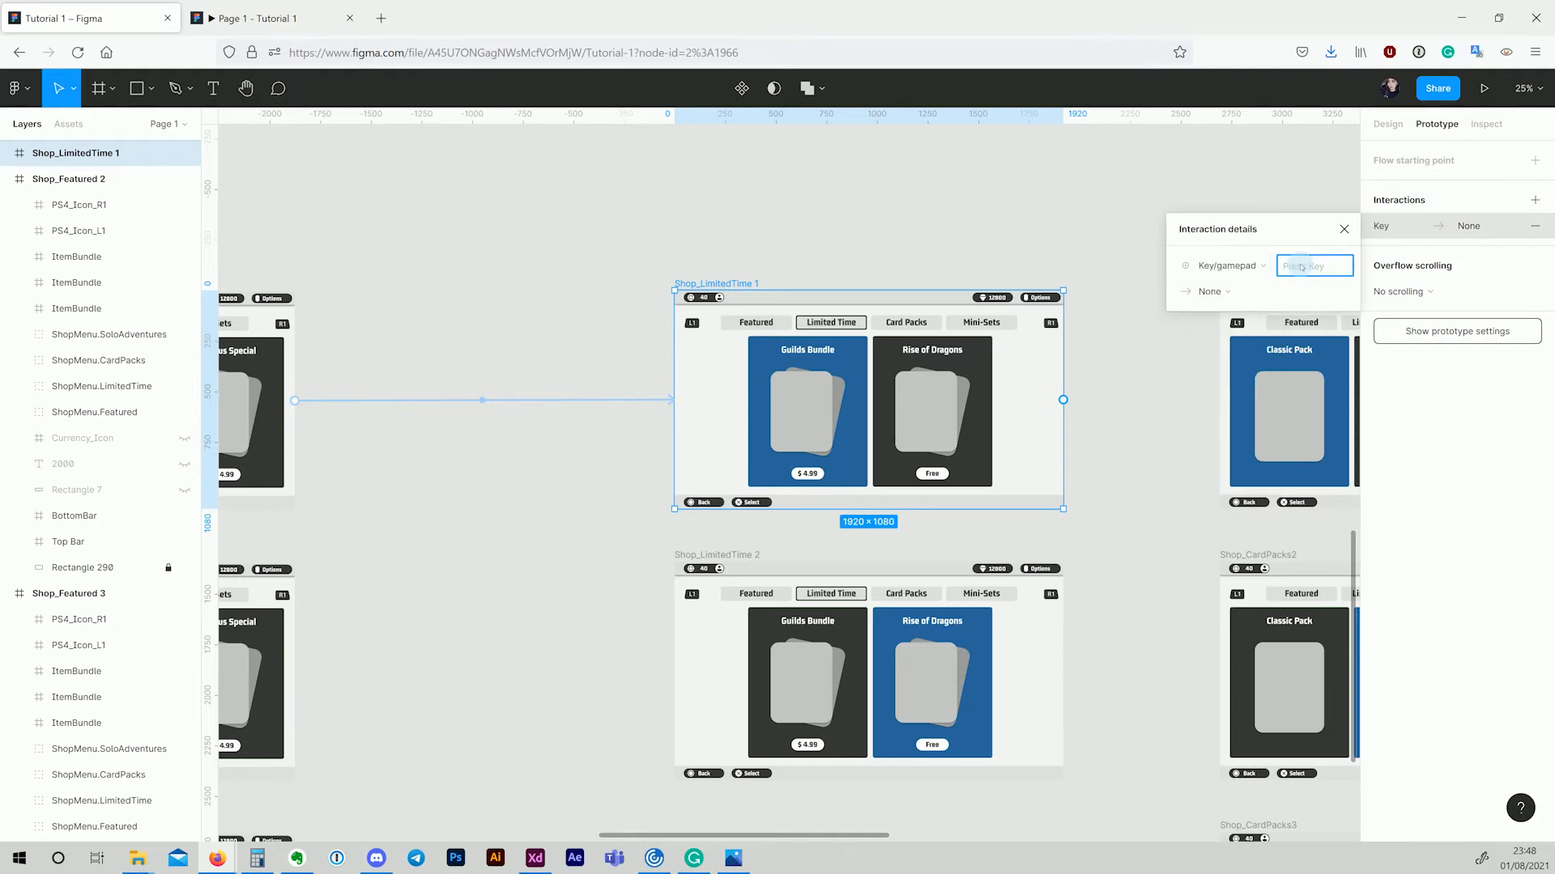
# Step: Make the new Shop_LimitedTime 1 interaction navigate to Shop_CardPacks
pyautogui.click(1216, 290)
pyautogui.click(1226, 325)
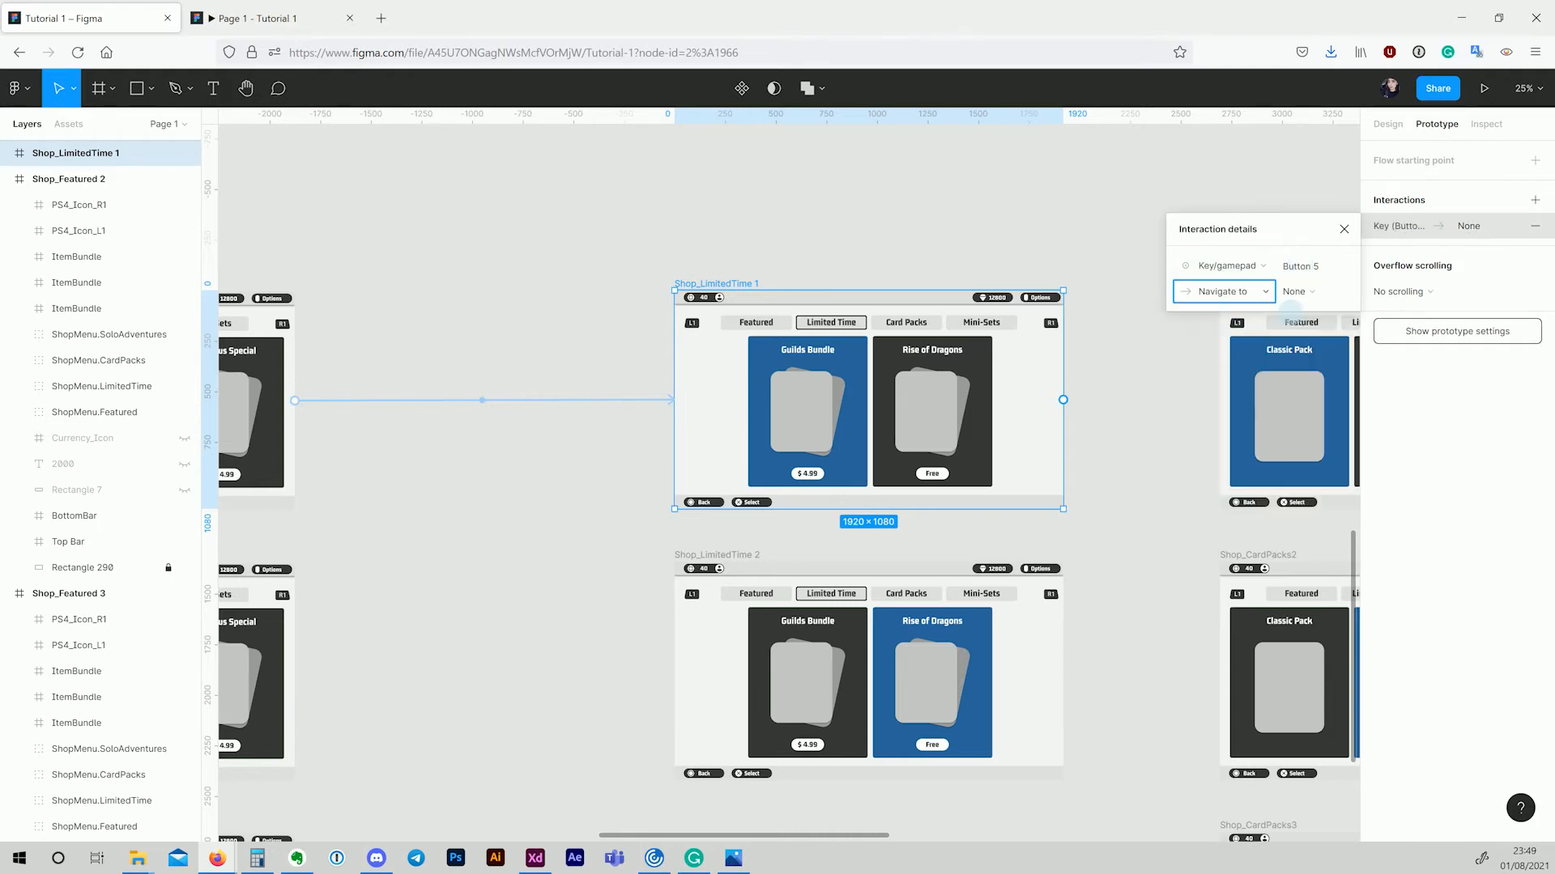
pyautogui.click(1302, 294)
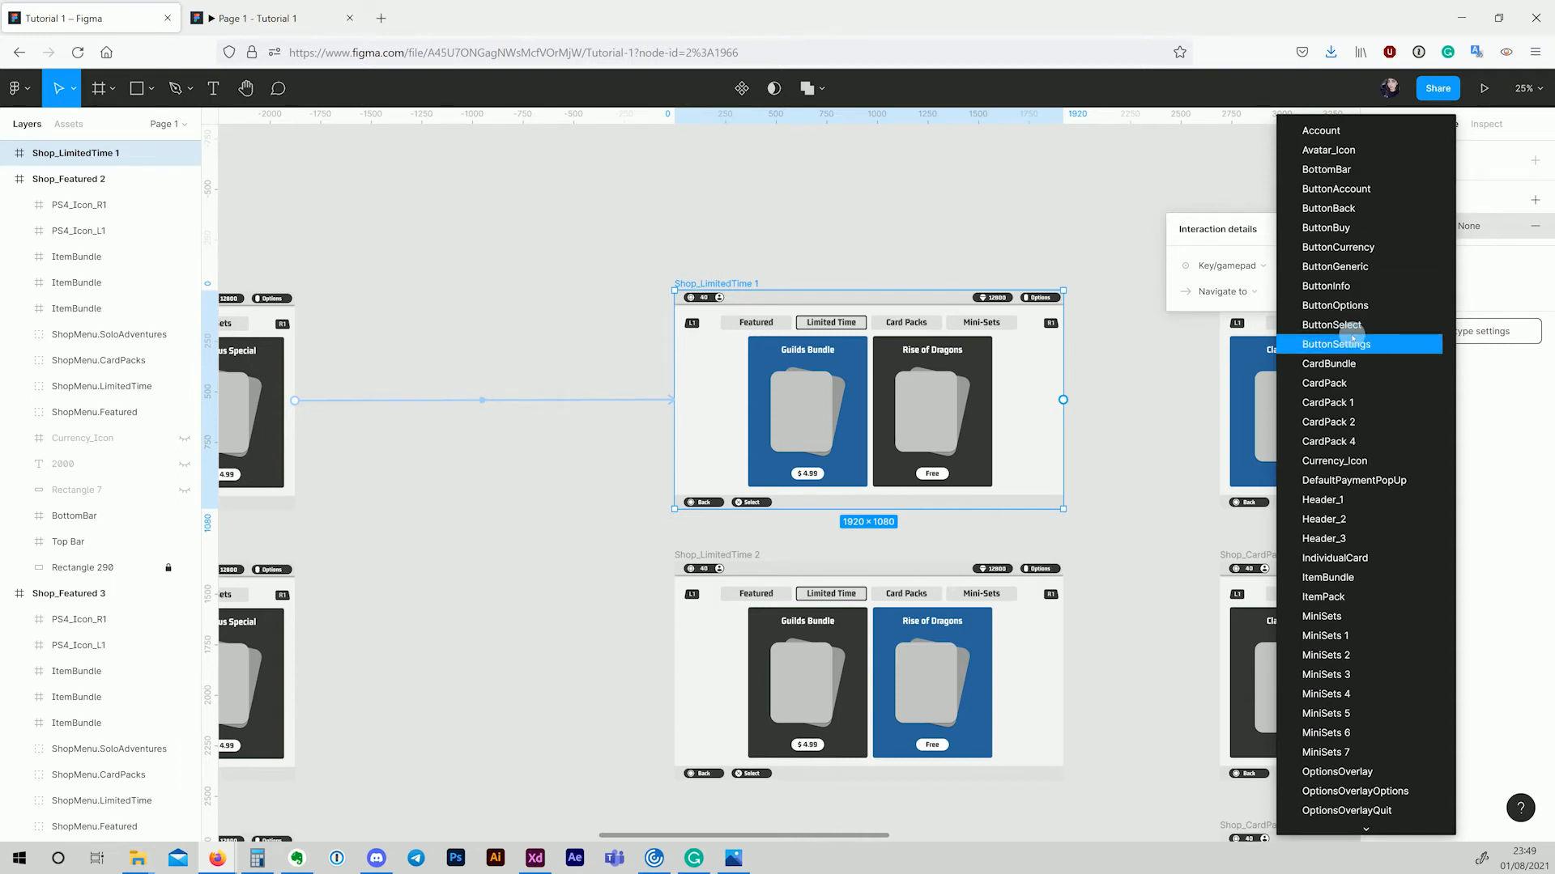
pyautogui.scroll(-1, 1350, 337)
pyautogui.scroll(-5, 1350, 336)
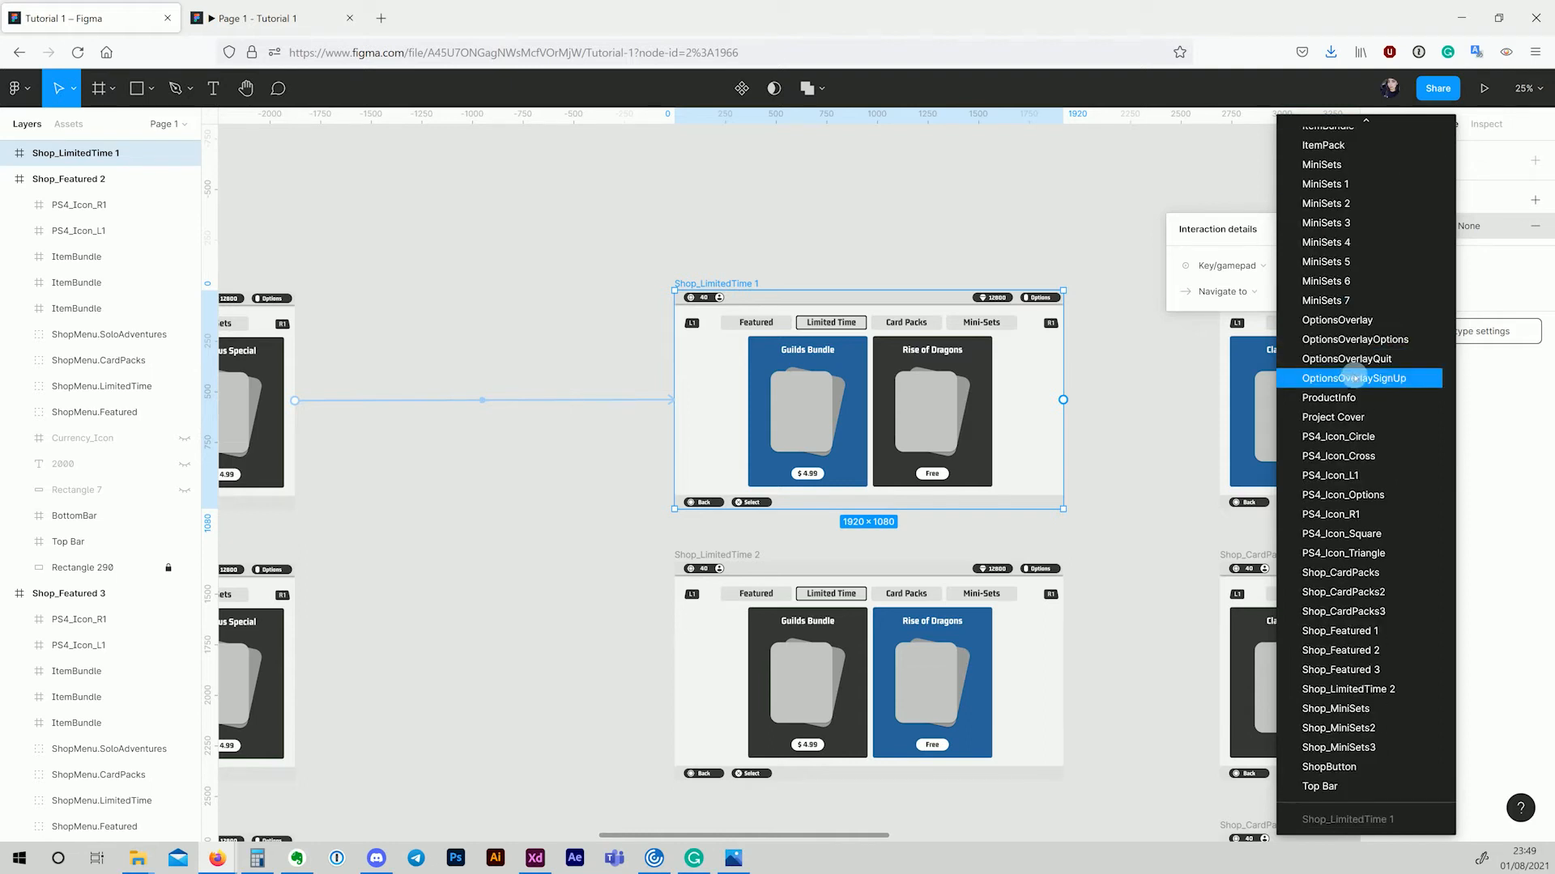
pyautogui.click(1402, 580)
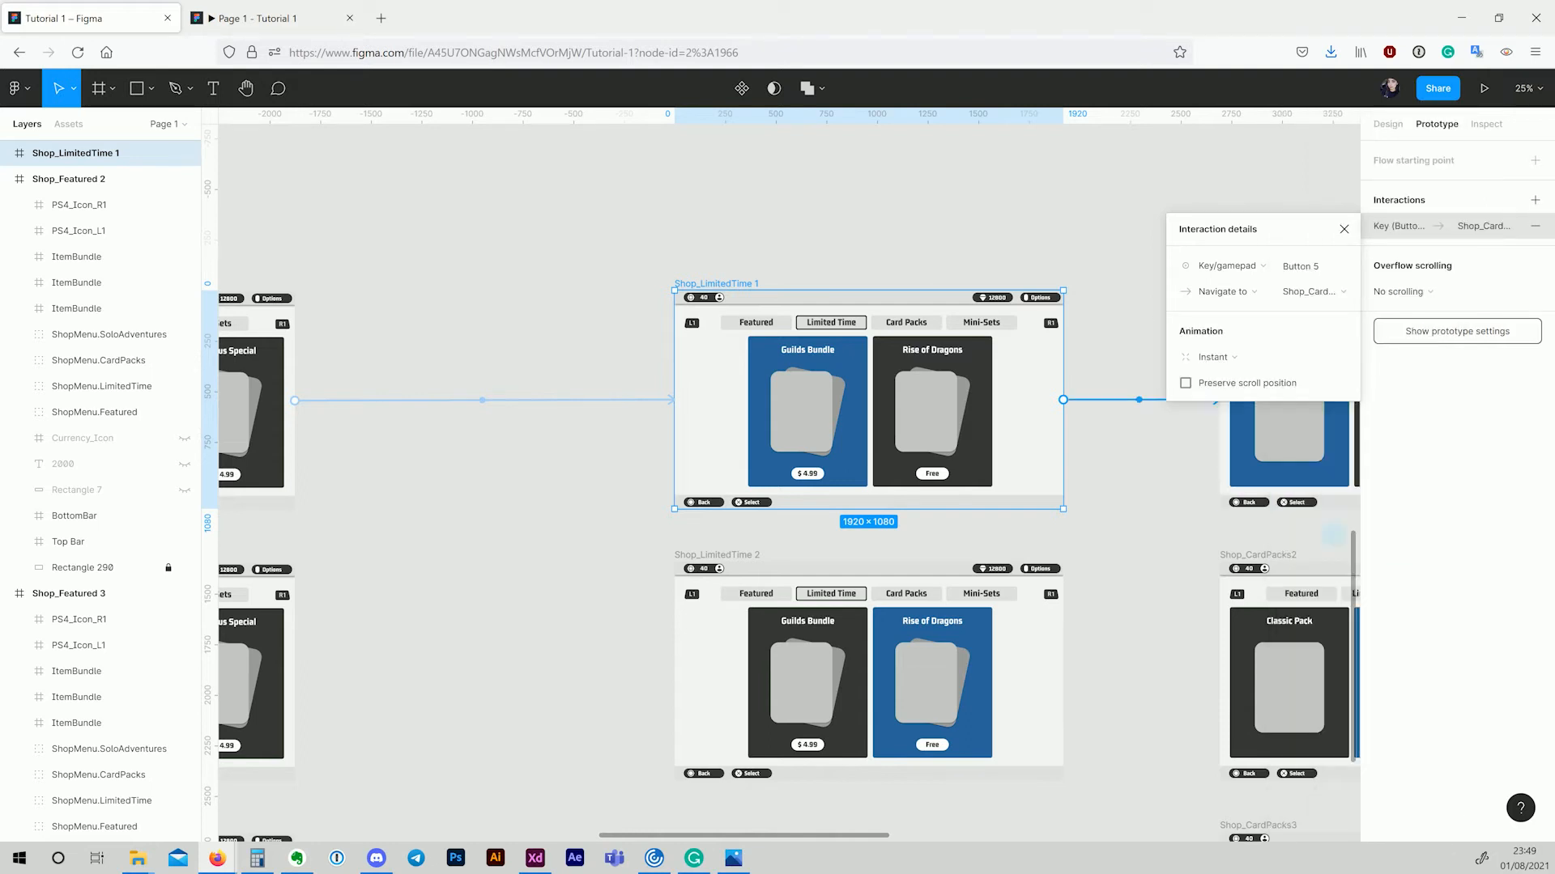
pyautogui.click(920, 233)
# Step: Link Shop_LimitedTime 1 back to Shop_Featured 1
pyautogui.moveTo(1063, 400); pyautogui.dragTo(283, 456)
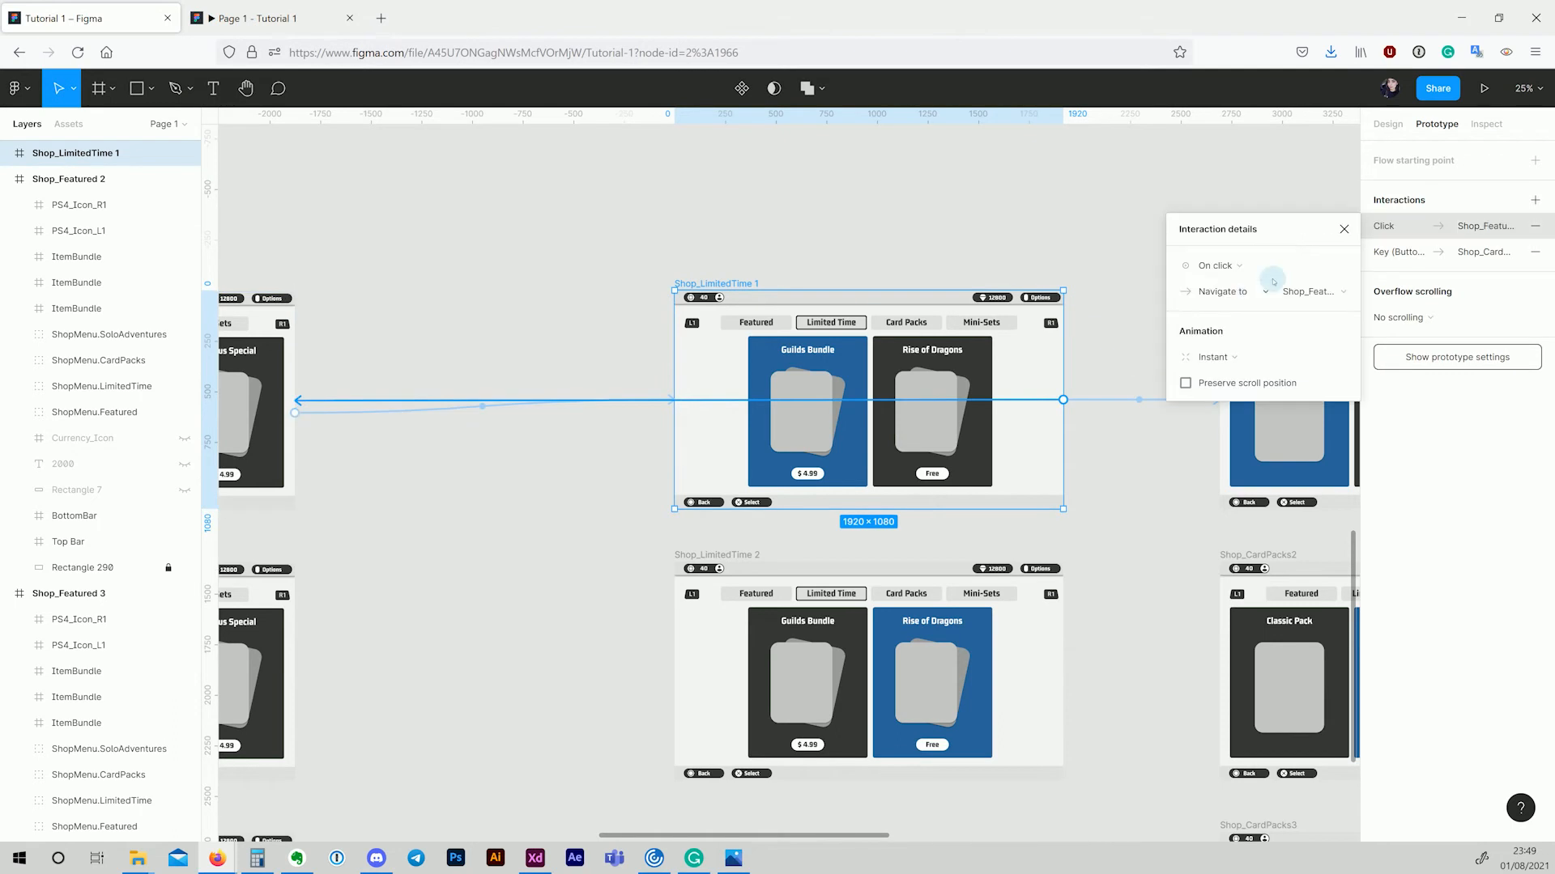
pyautogui.click(1166, 510)
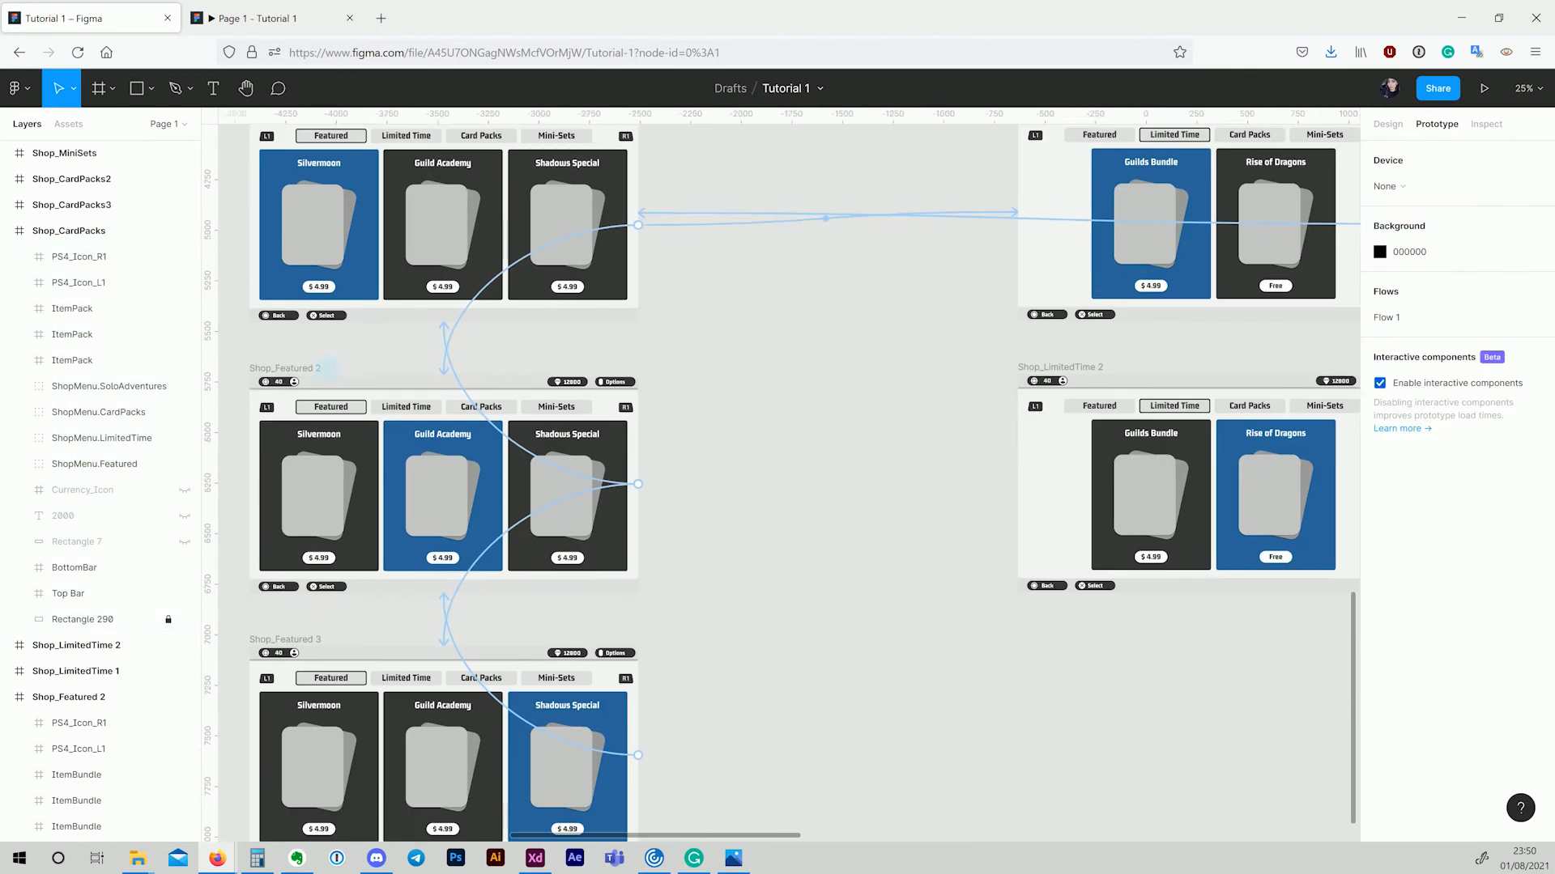
pyautogui.click(474, 567)
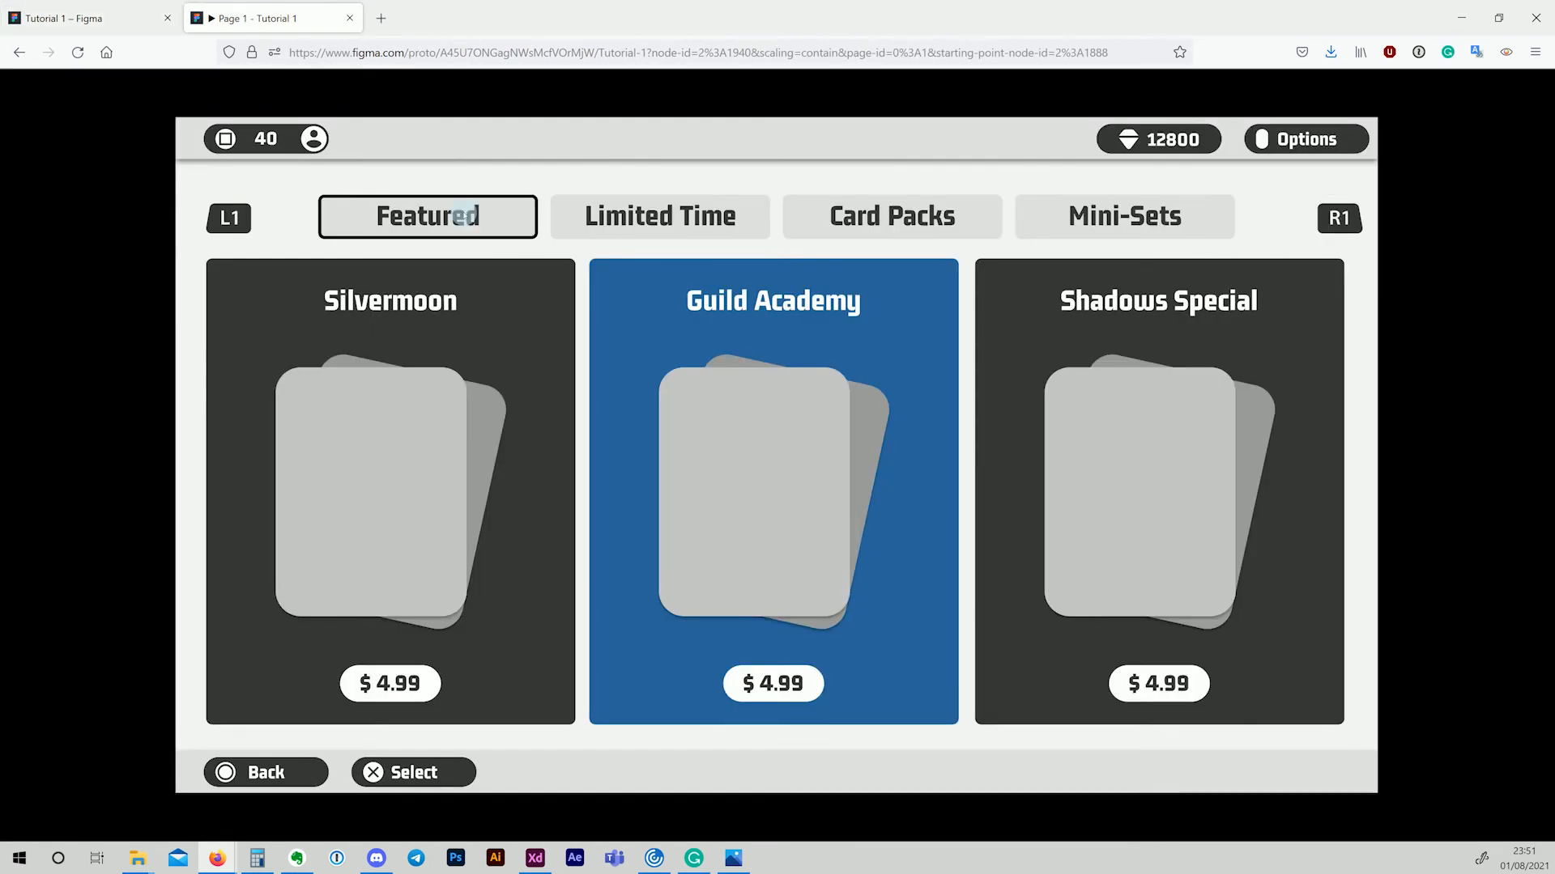
# Step: Test switching back and forth between the shop tabs and moving the highlight through the Featured cards in the preview
pyautogui.press('Left')
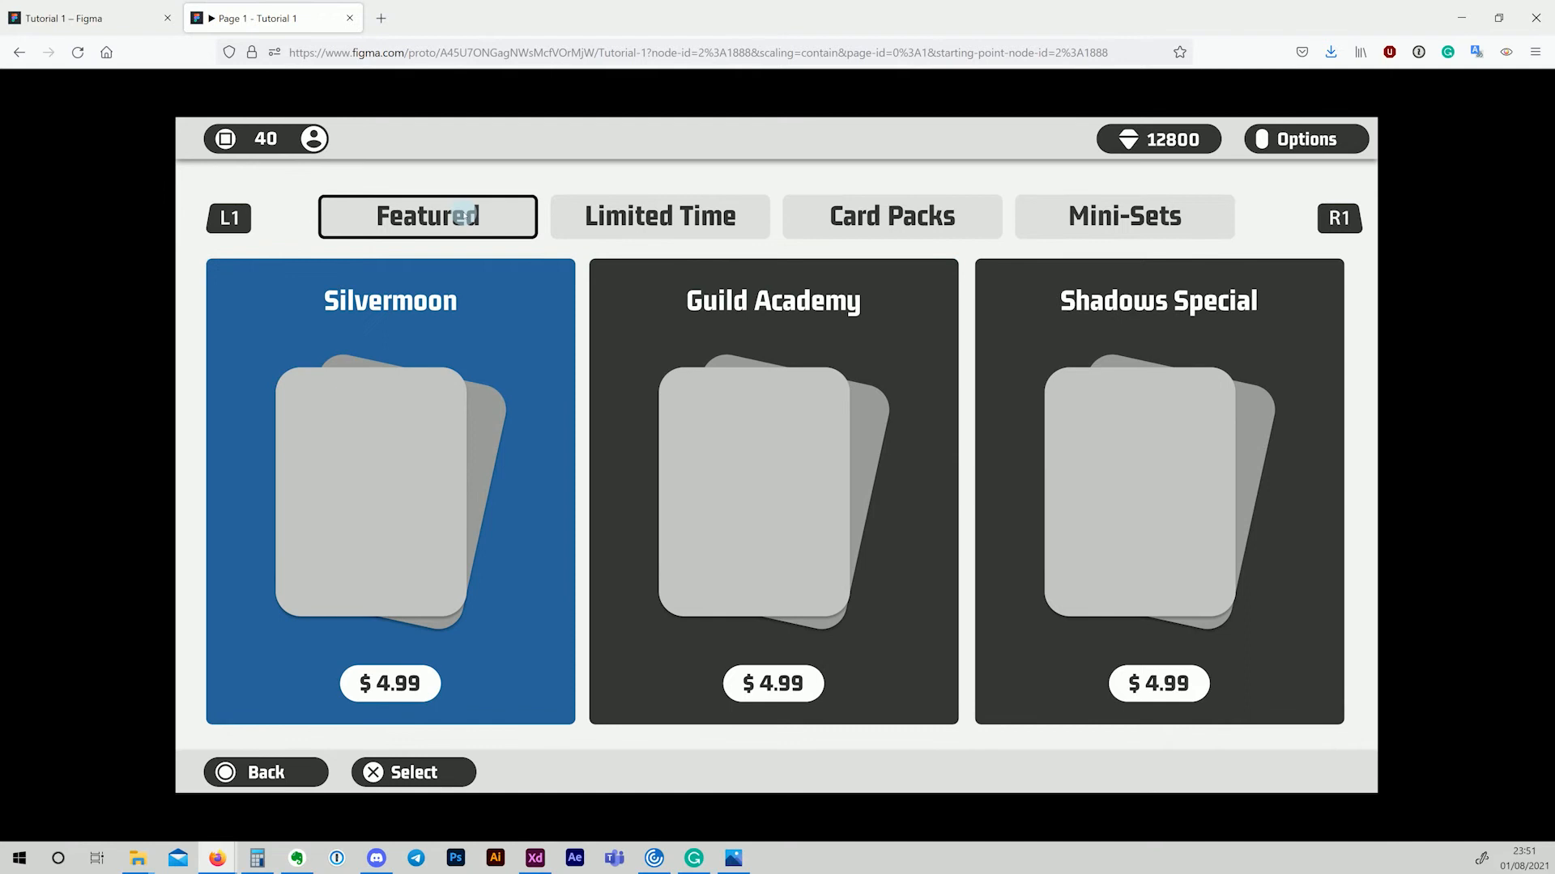
pyautogui.press('e')
pyautogui.press('e')
pyautogui.press('e')
pyautogui.press('q')
pyautogui.press('q')
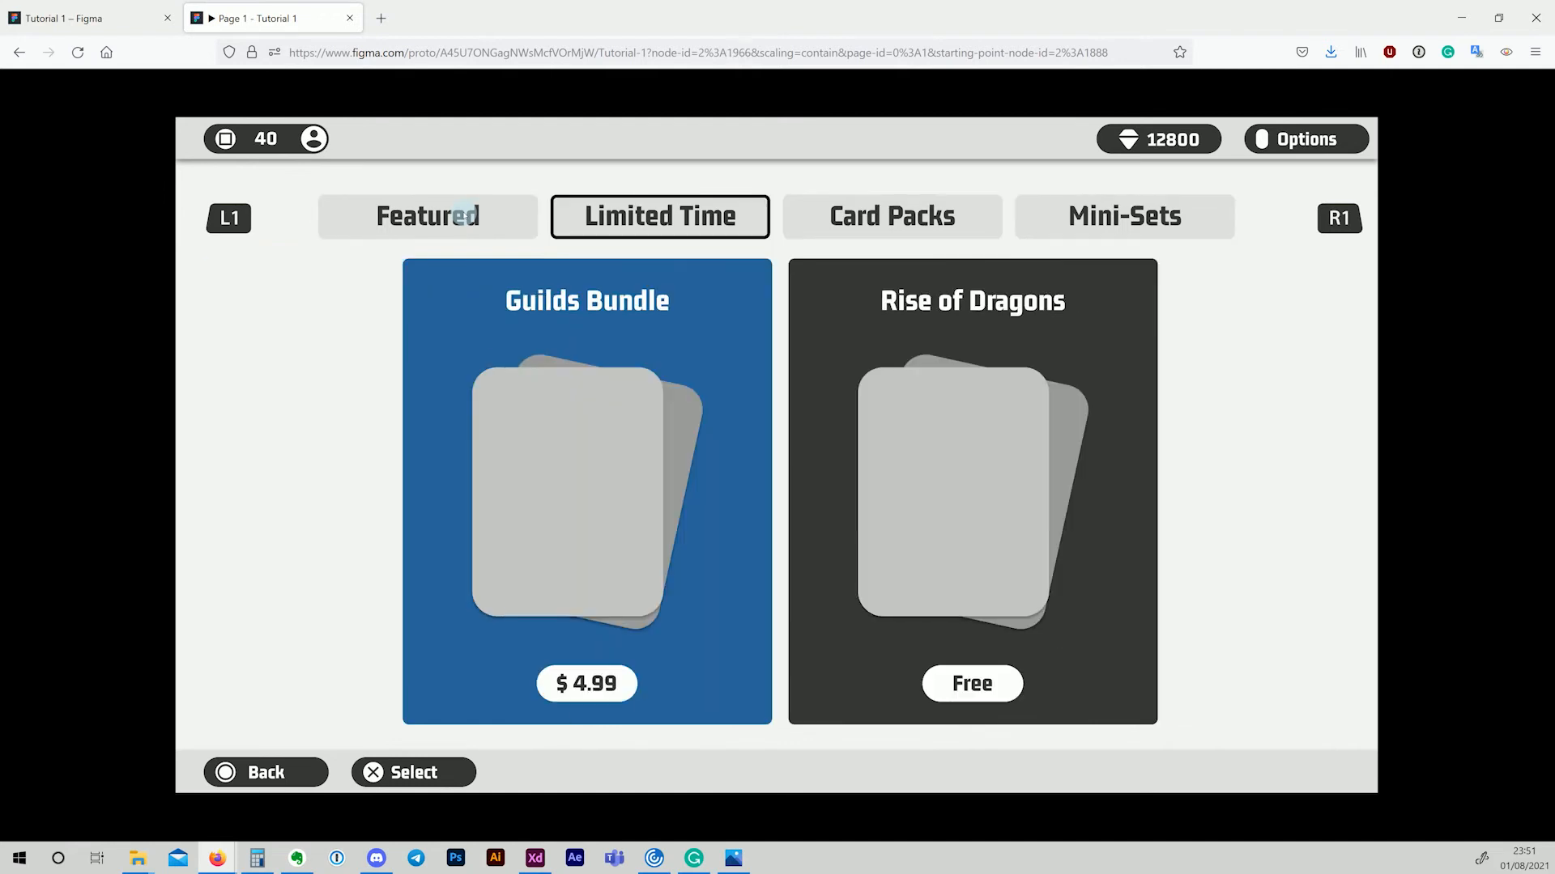
pyautogui.press('q')
pyautogui.press('Right')
pyautogui.press('Right')
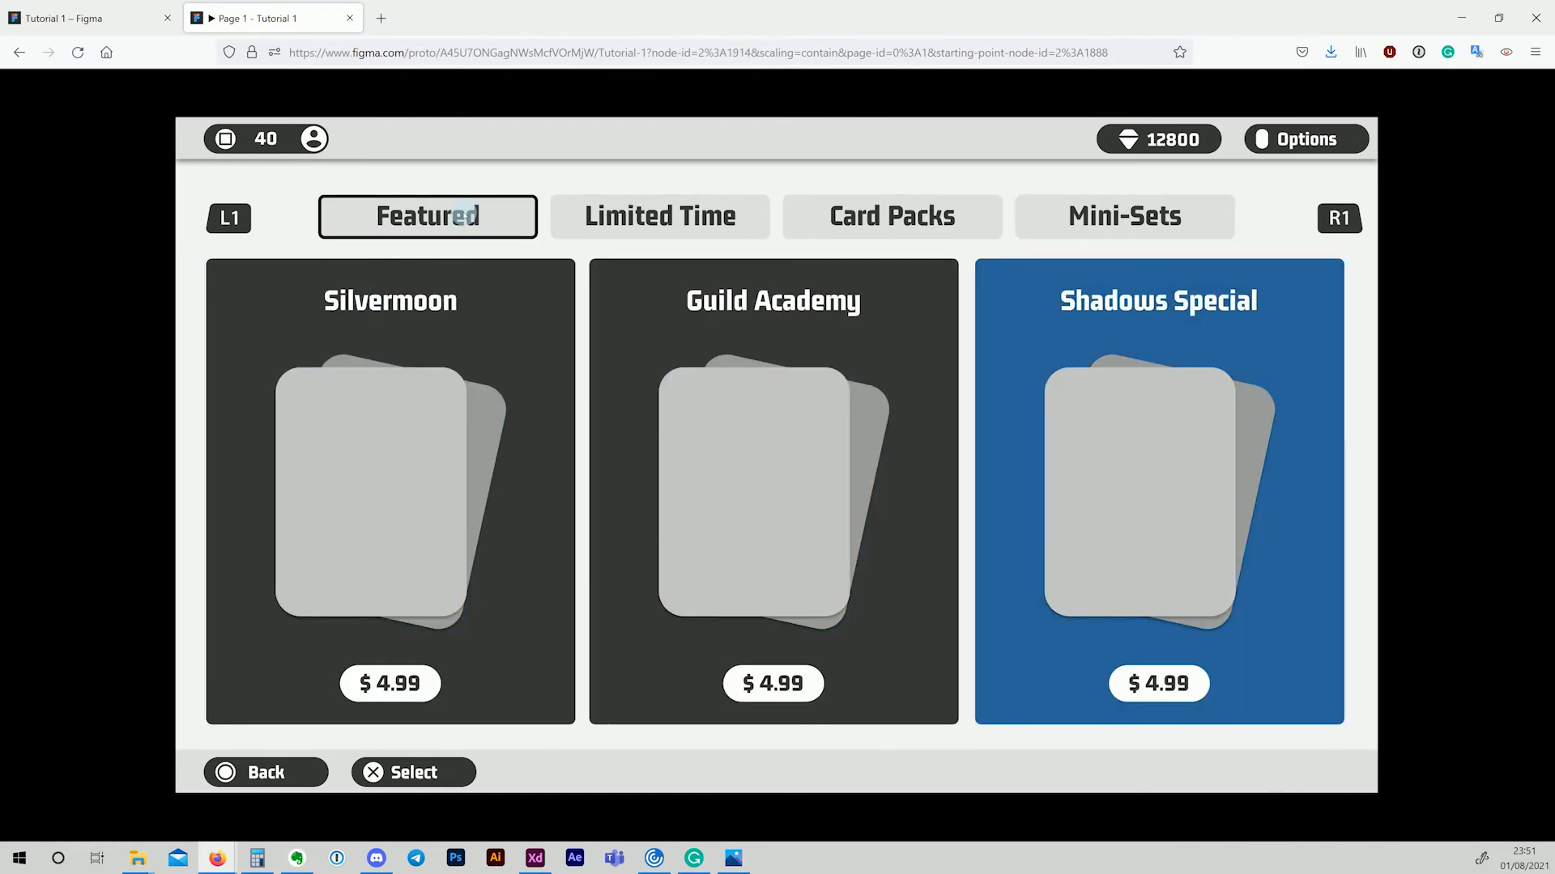
pyautogui.press('Left')
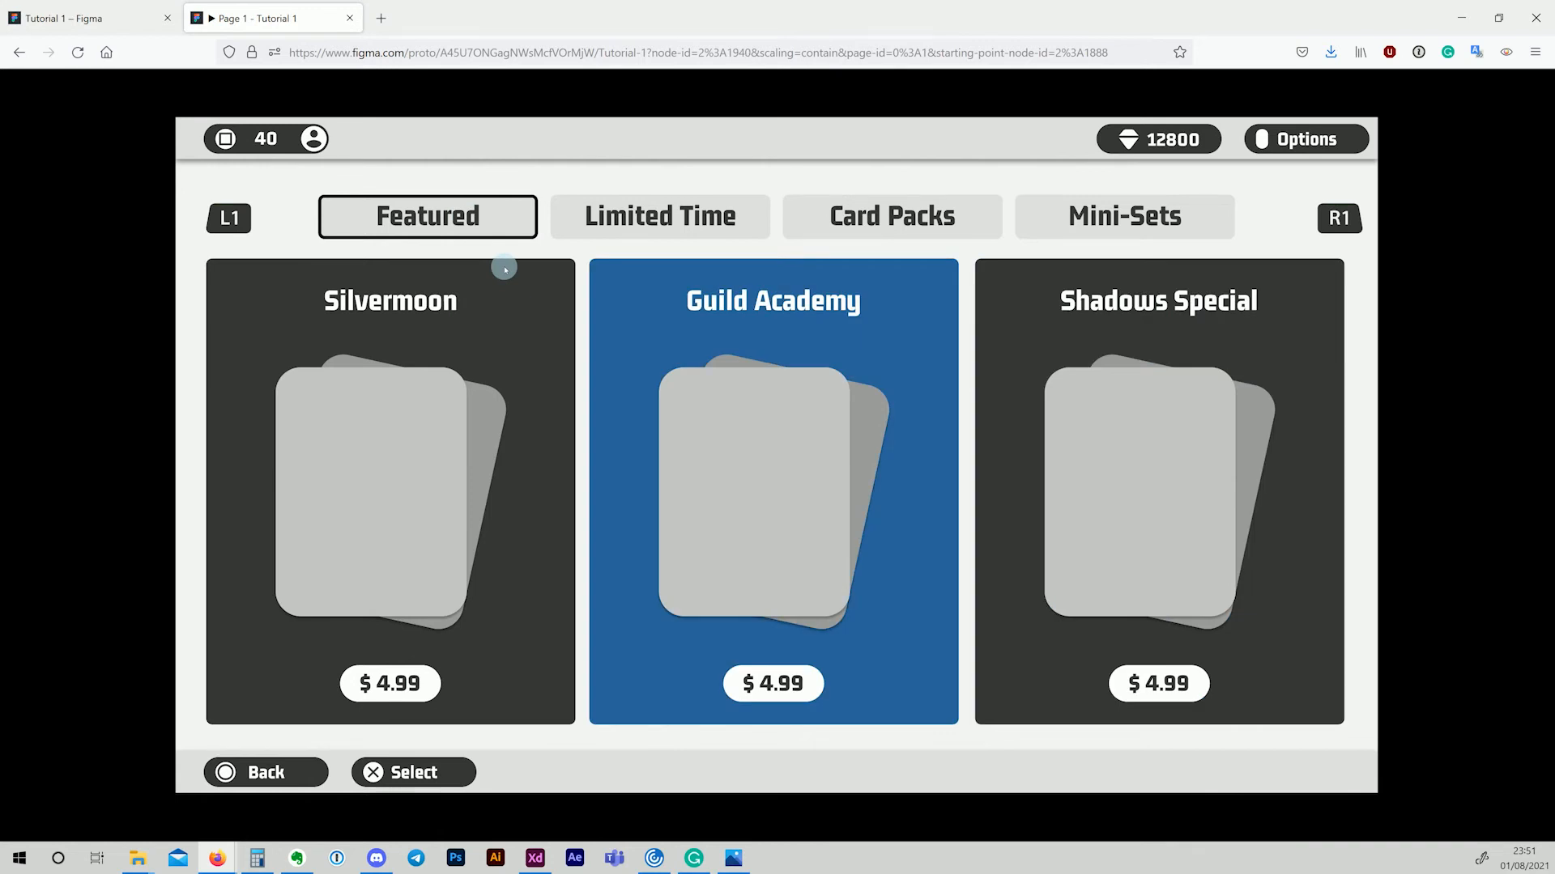
pyautogui.press('e')
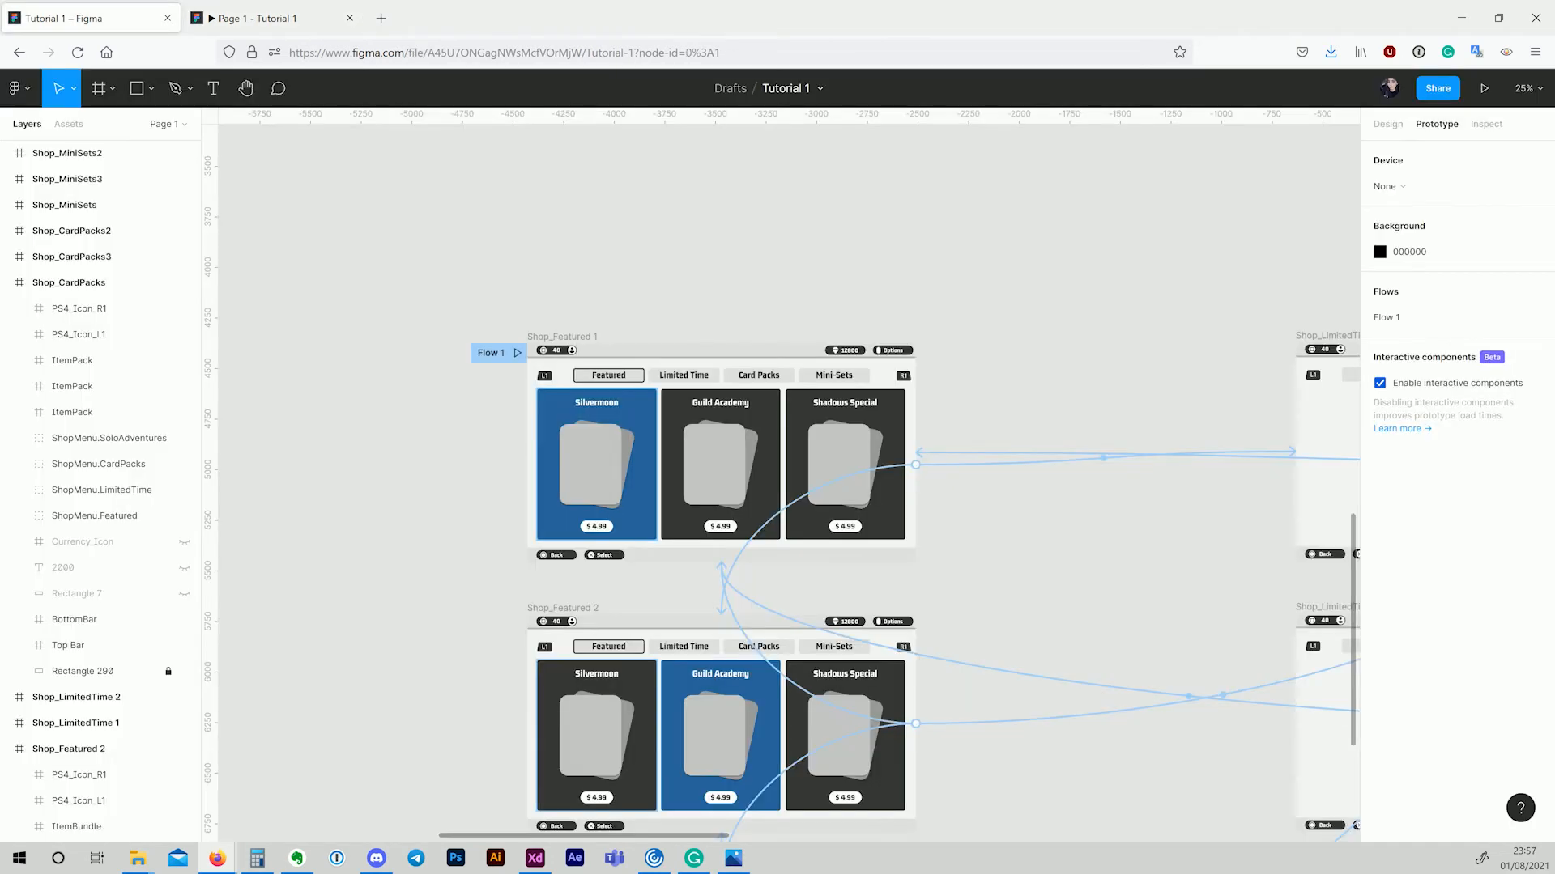
# Step: Examine the CardBundle, card pack and mini-set pop-up components on the canvas around the shop frames
pyautogui.scroll(-3, 877, 316)
pyautogui.moveTo(623, 367); pyautogui.dragTo(903, 340)
pyautogui.scroll(3, 857, 421)
pyautogui.moveTo(812, 525); pyautogui.dragTo(792, 554)
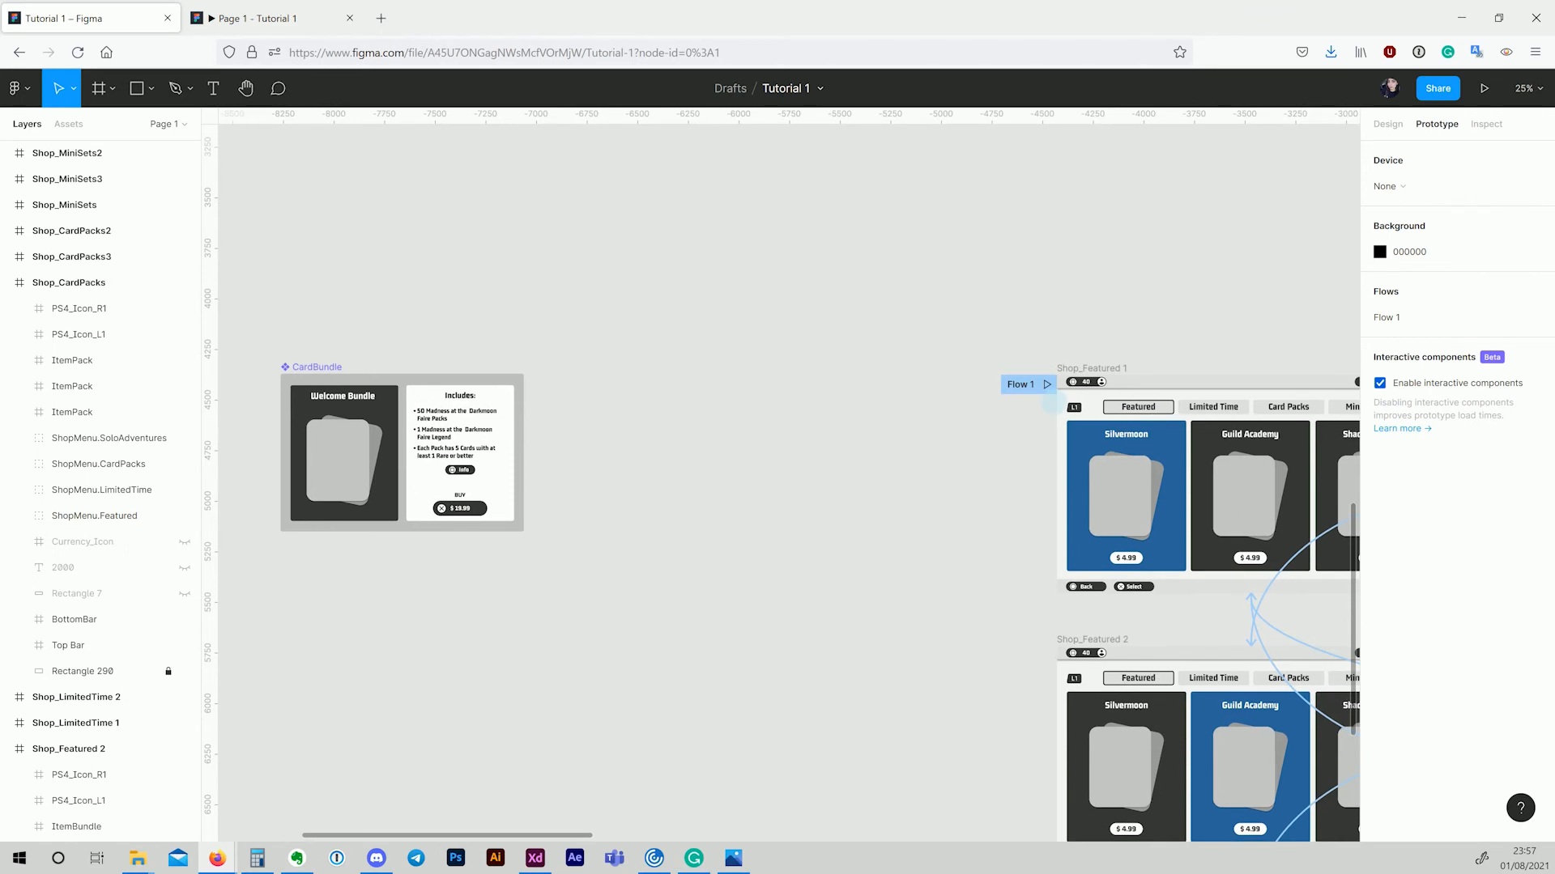
pyautogui.moveTo(1093, 303); pyautogui.dragTo(1054, 302)
pyautogui.moveTo(278, 372); pyautogui.dragTo(402, 374)
pyautogui.click(832, 299)
pyautogui.moveTo(745, 276); pyautogui.dragTo(795, 254)
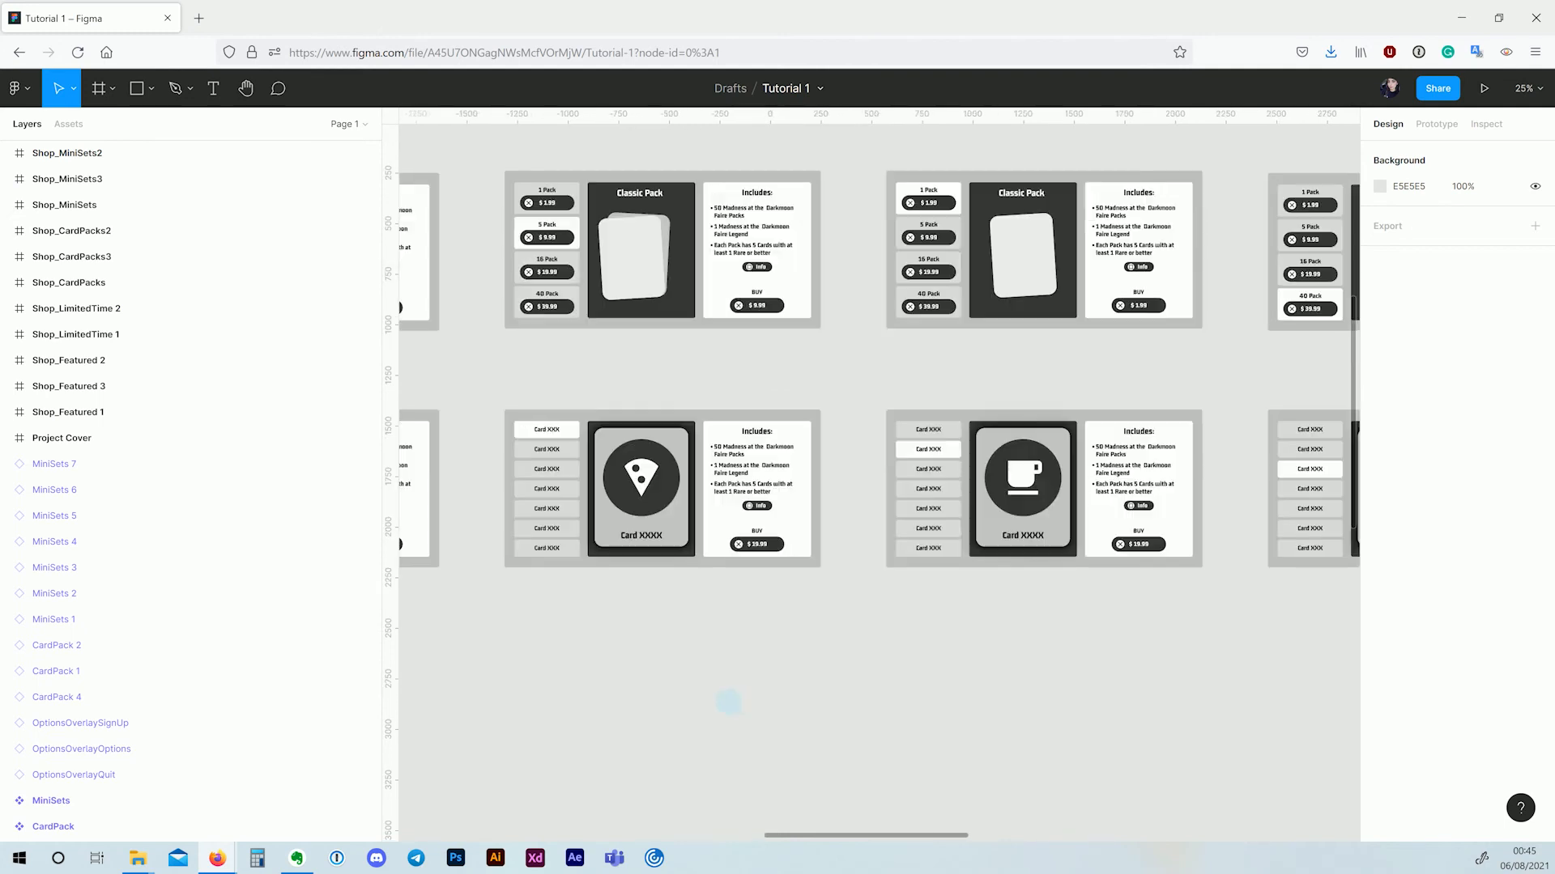
pyautogui.hscroll(6, 1223, 716)
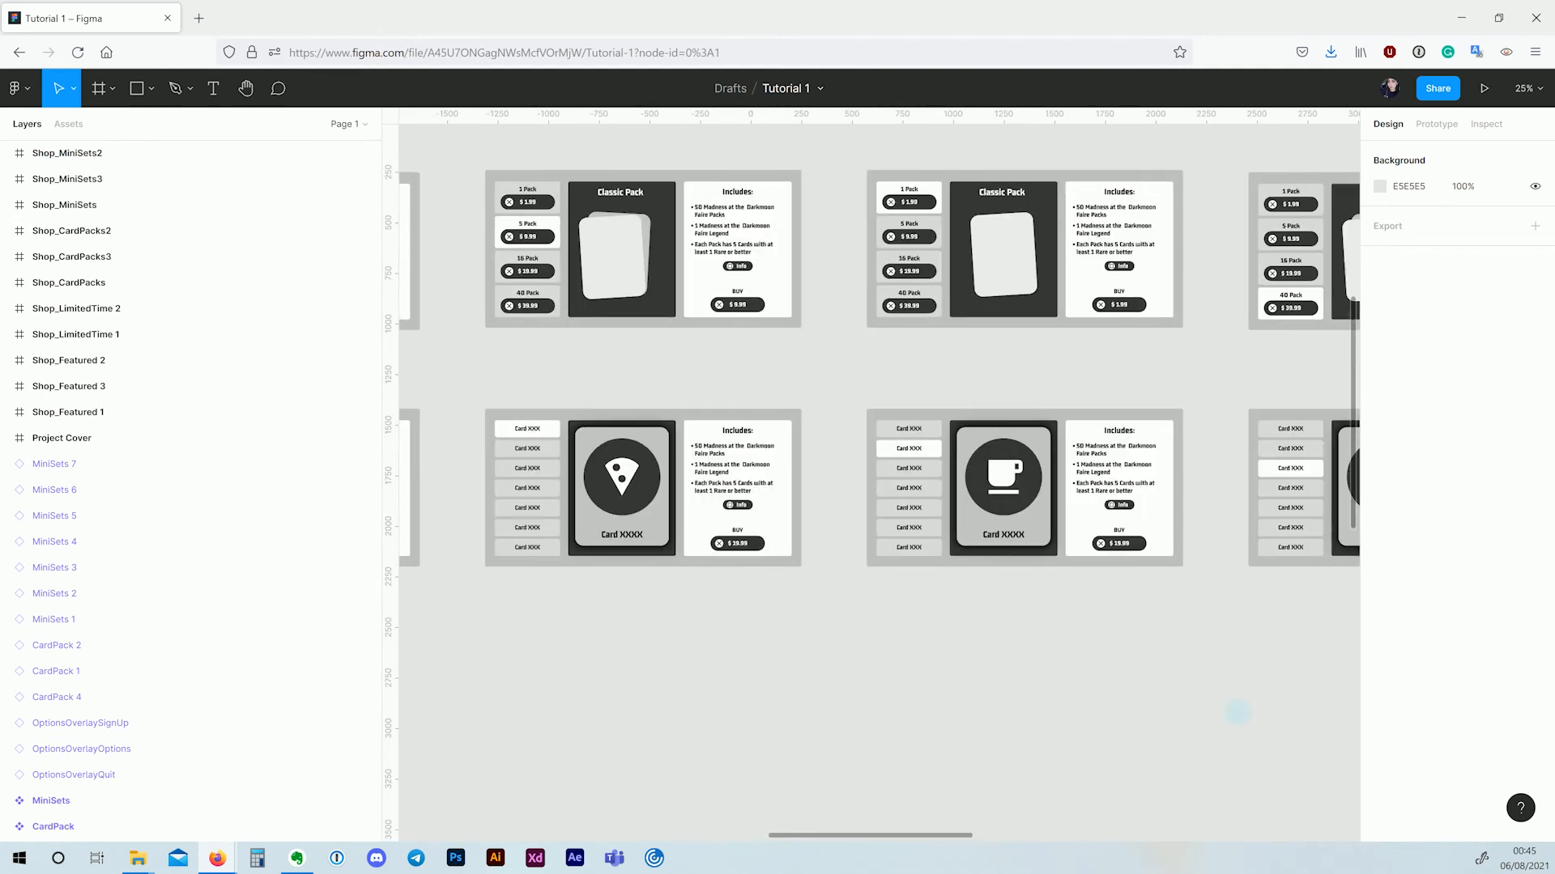
pyautogui.hscroll(5, 979, 719)
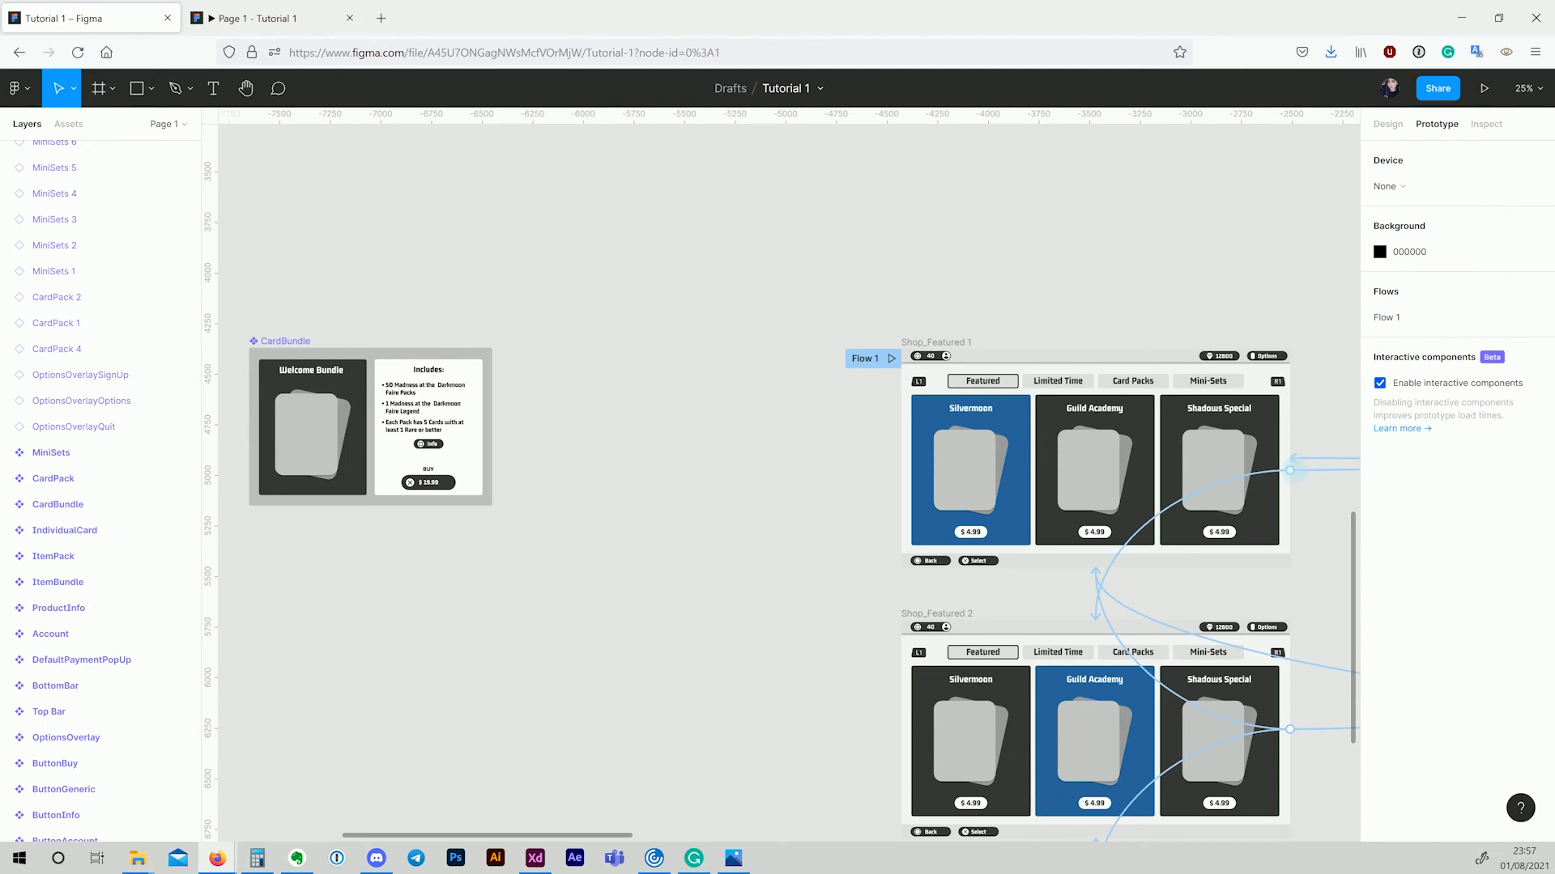
# Step: Link Shop_Featured 1 to the CardBundle component with a Key/gamepad trigger on Button 0 that opens it as an overlay
pyautogui.moveTo(1289, 469); pyautogui.dragTo(468, 488)
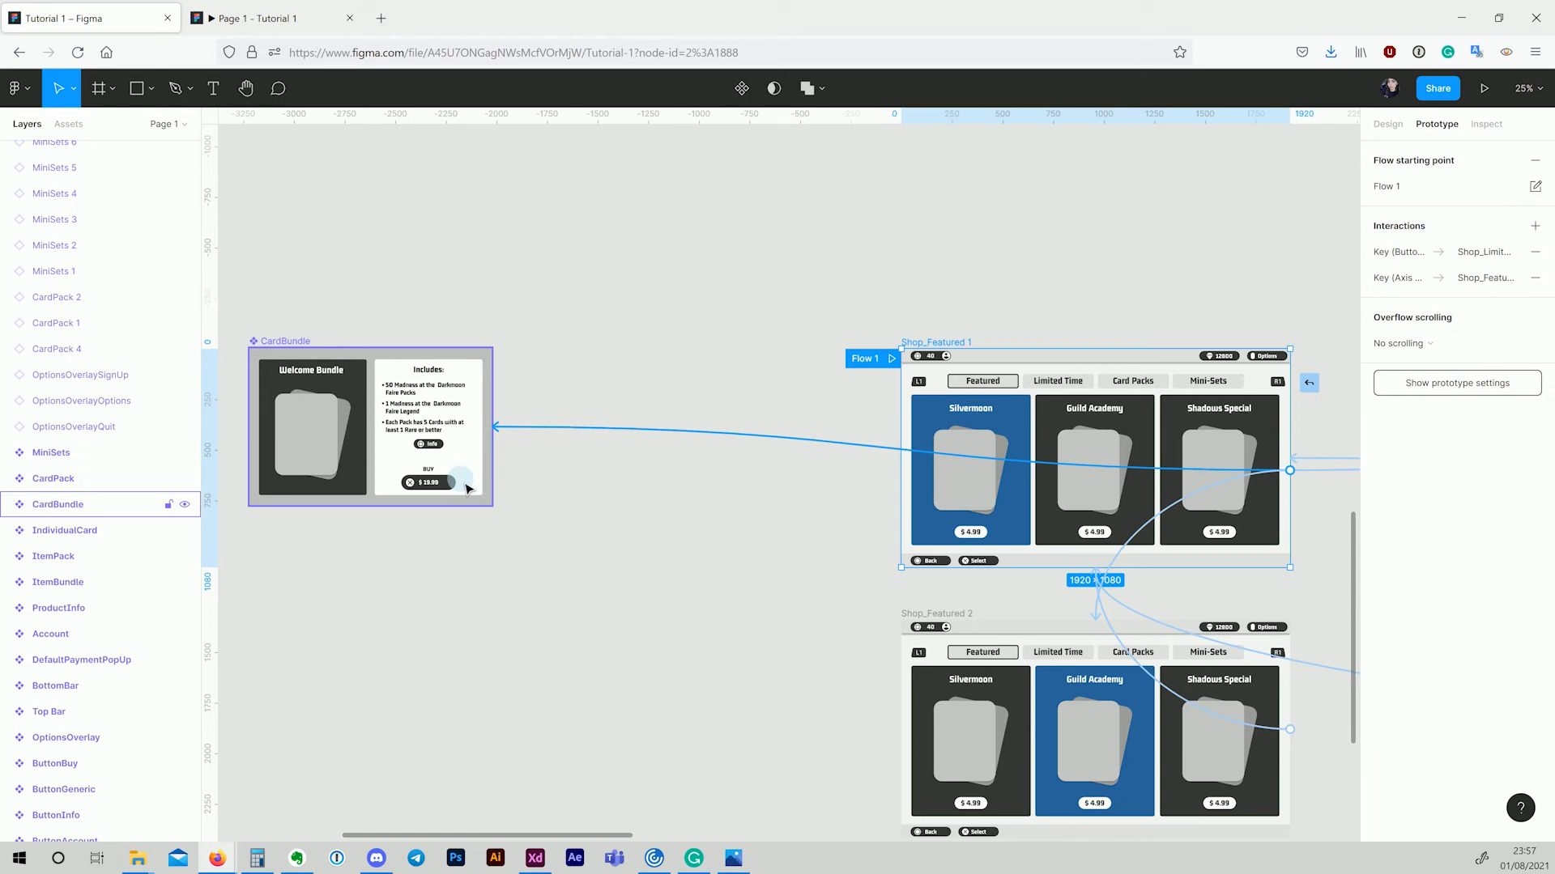
pyautogui.moveTo(468, 488); pyautogui.dragTo(468, 489)
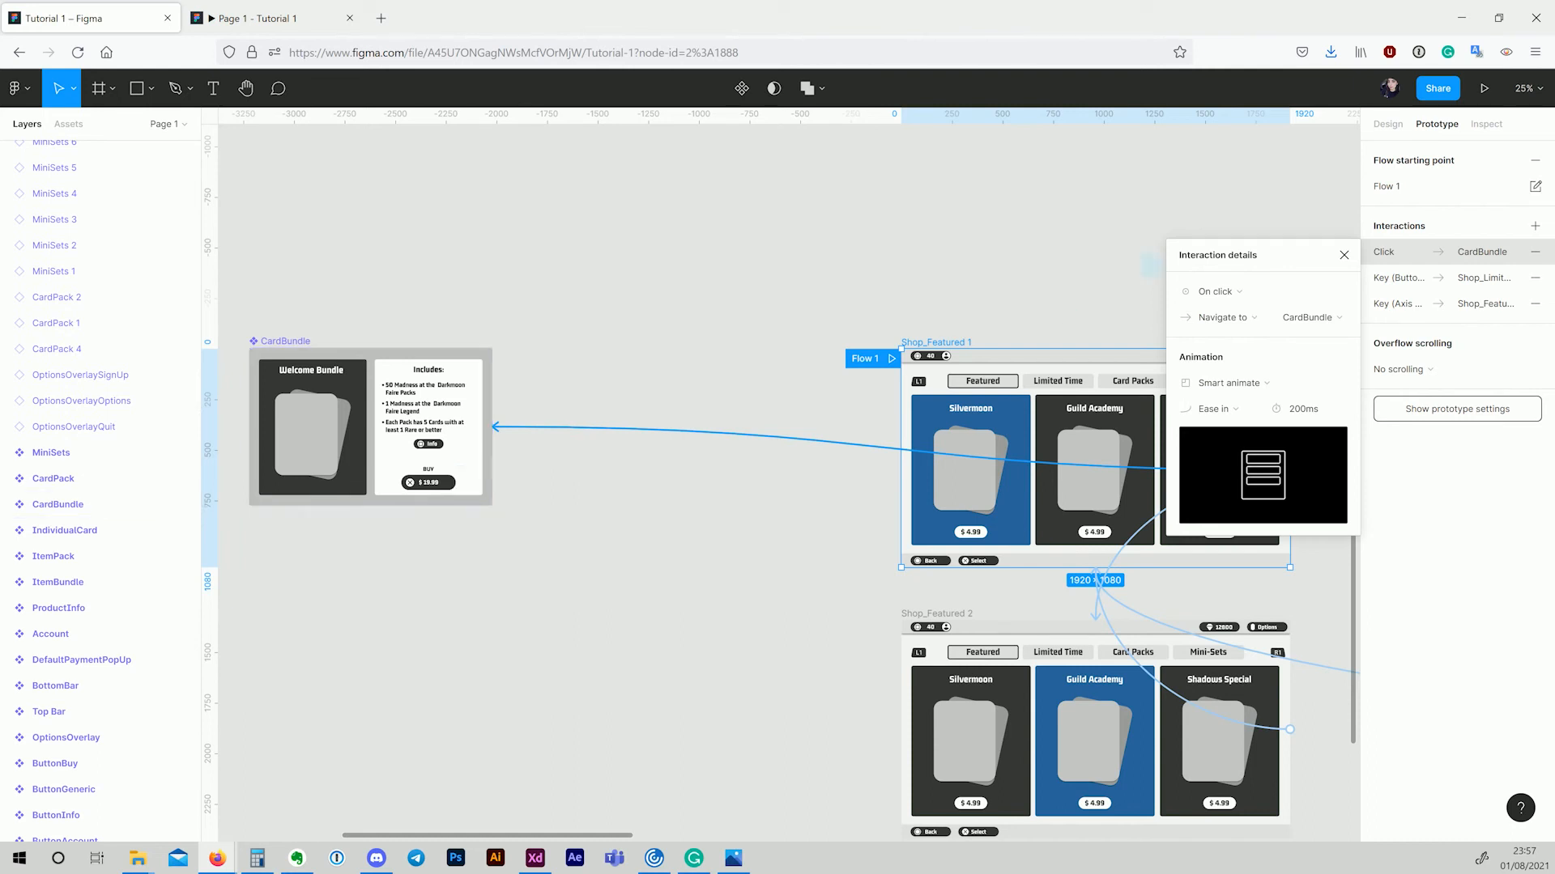
pyautogui.click(1221, 291)
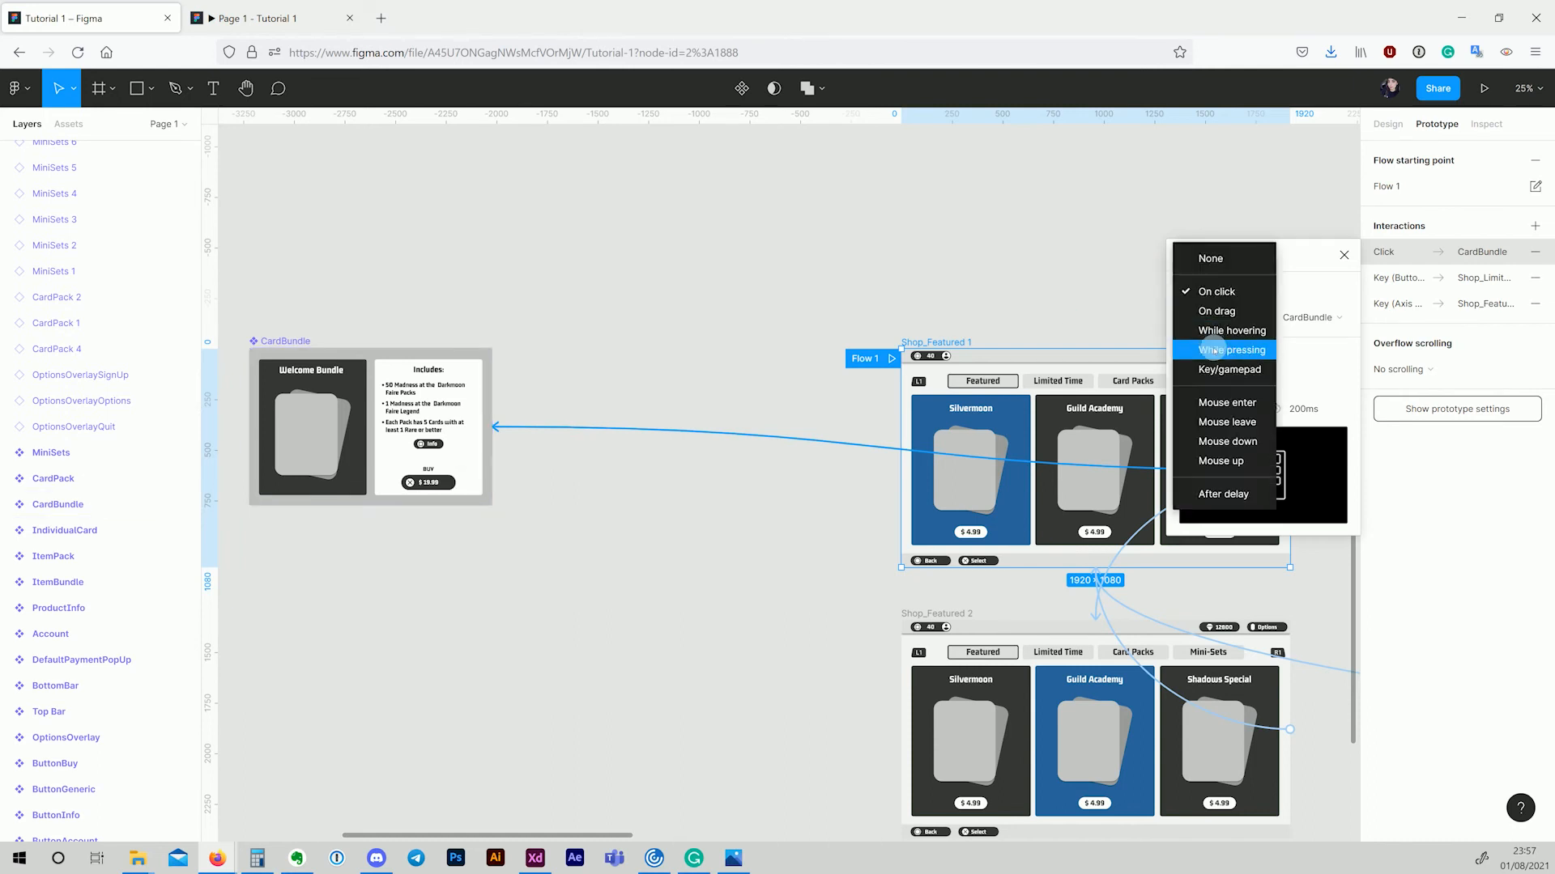
pyautogui.click(1223, 371)
pyautogui.click(1292, 295)
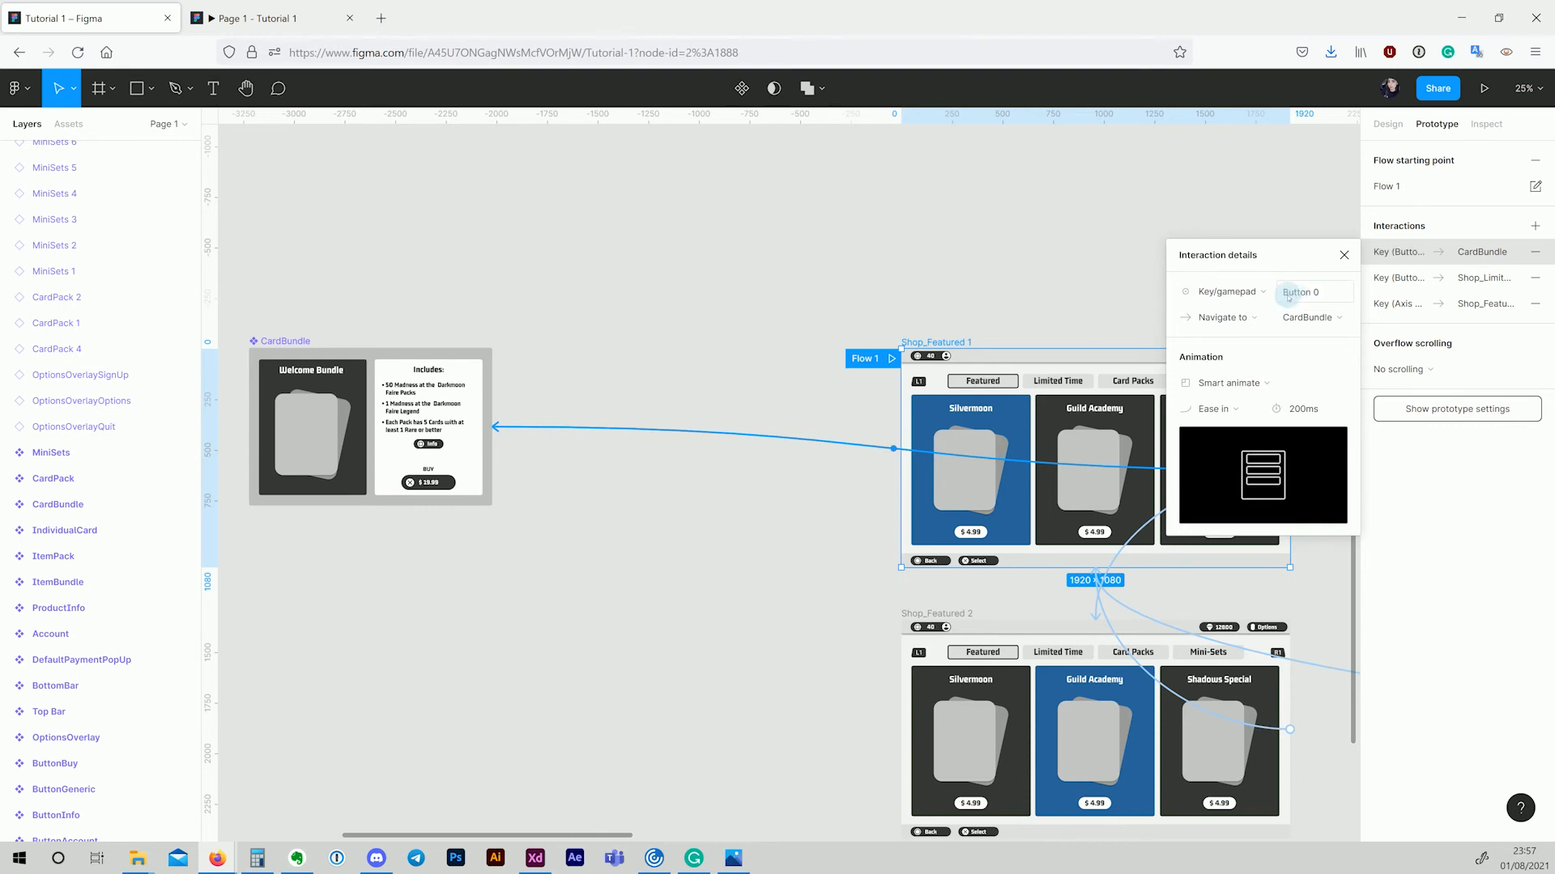
pyautogui.click(1244, 318)
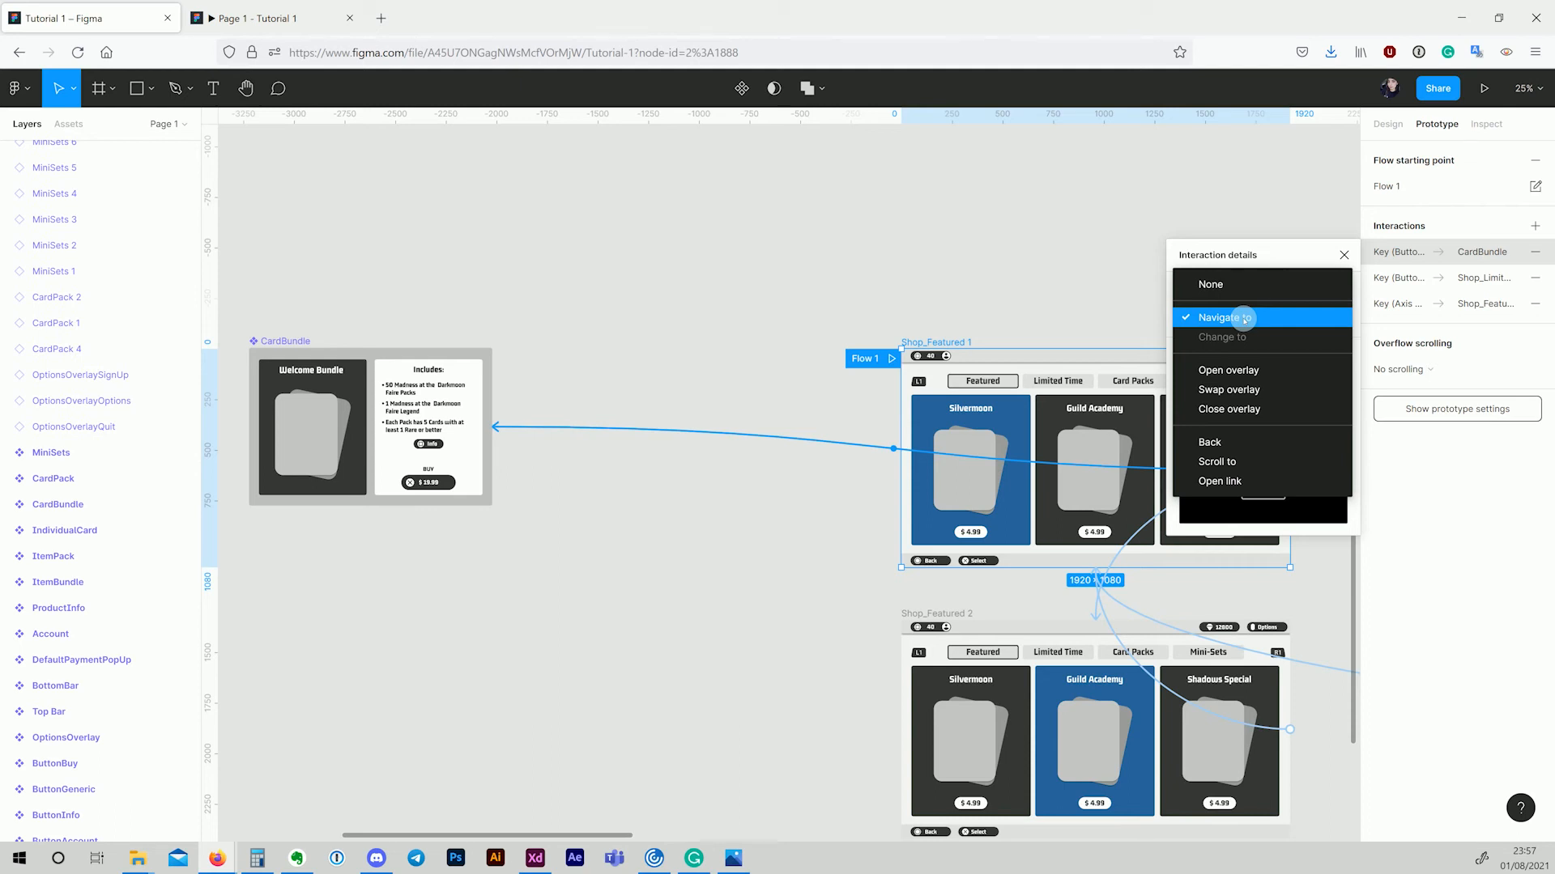
pyautogui.click(1240, 371)
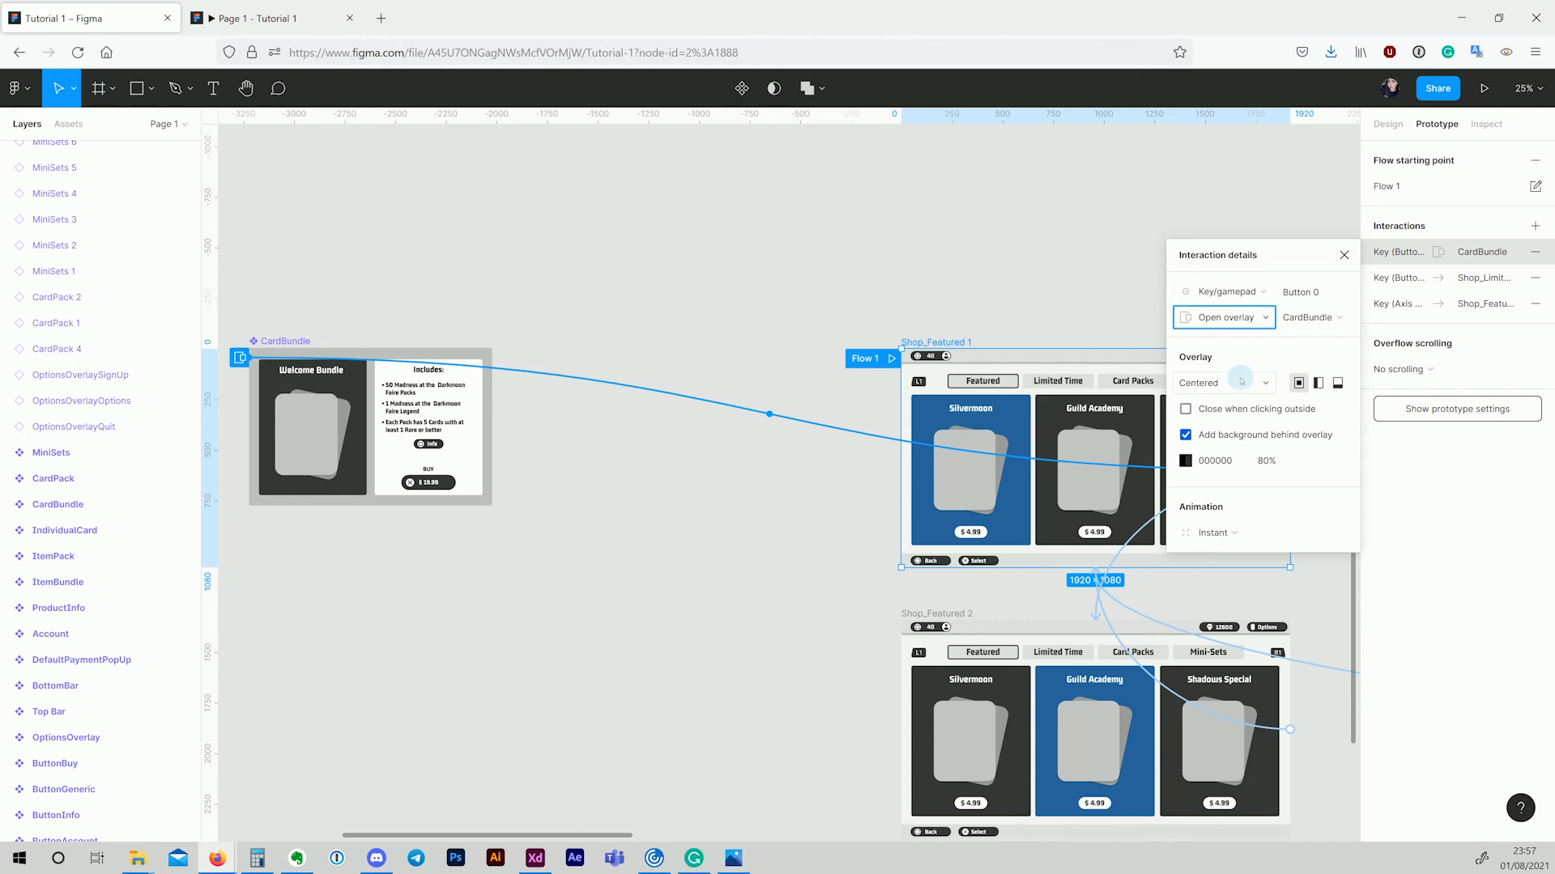
# Step: Configure the CardBundle overlay to open centered with a 000000 background behind it at 80% opacity
pyautogui.click(1235, 384)
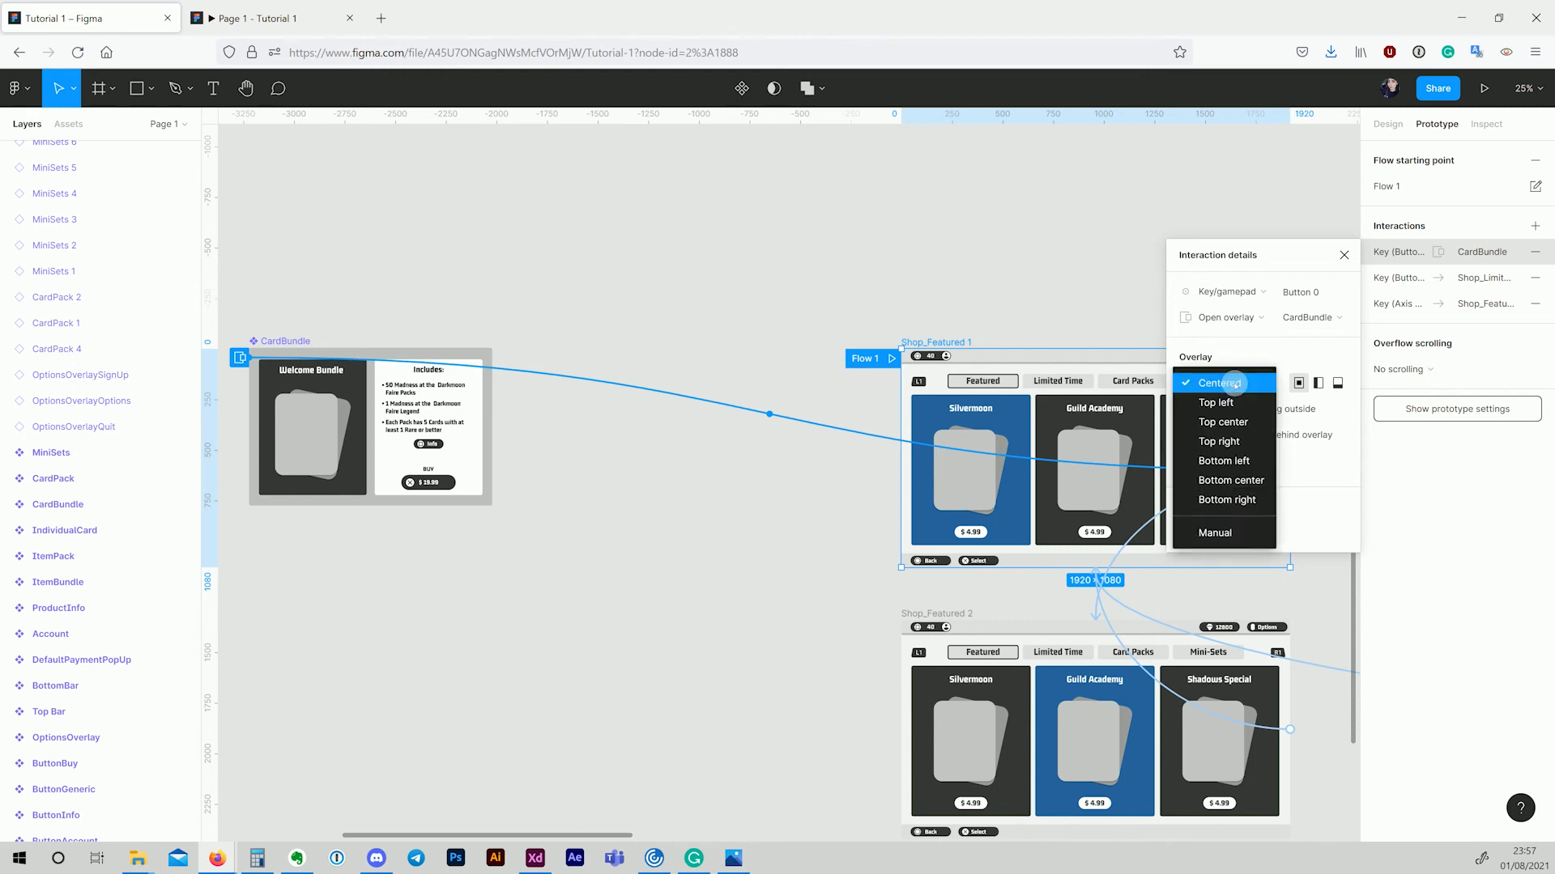
pyautogui.click(1236, 384)
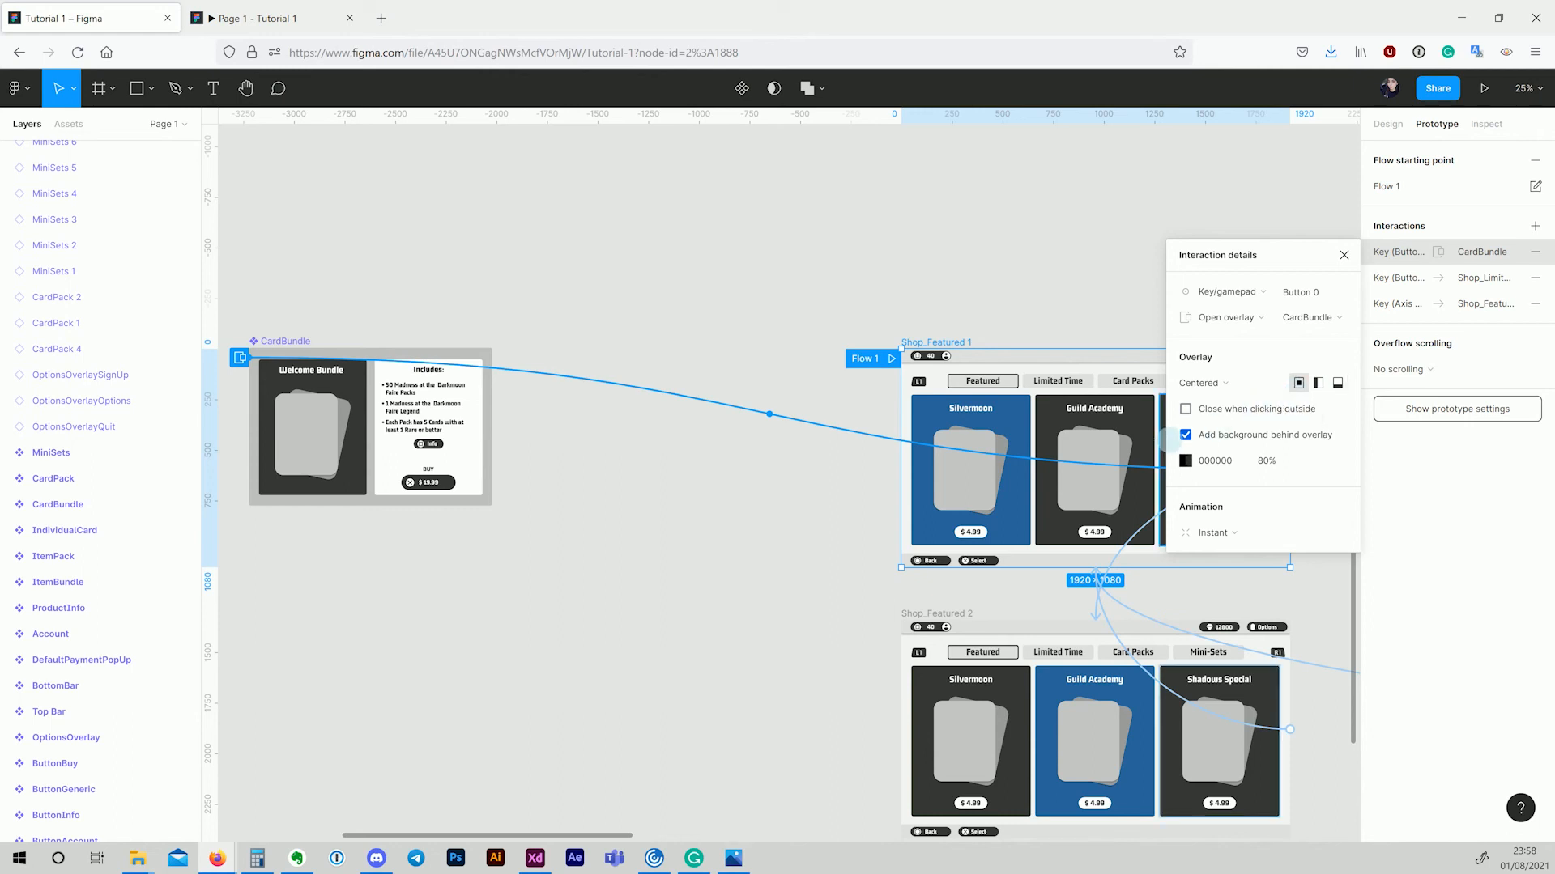
pyautogui.click(1185, 435)
pyautogui.click(1186, 435)
pyautogui.click(1271, 461)
pyautogui.write('8')
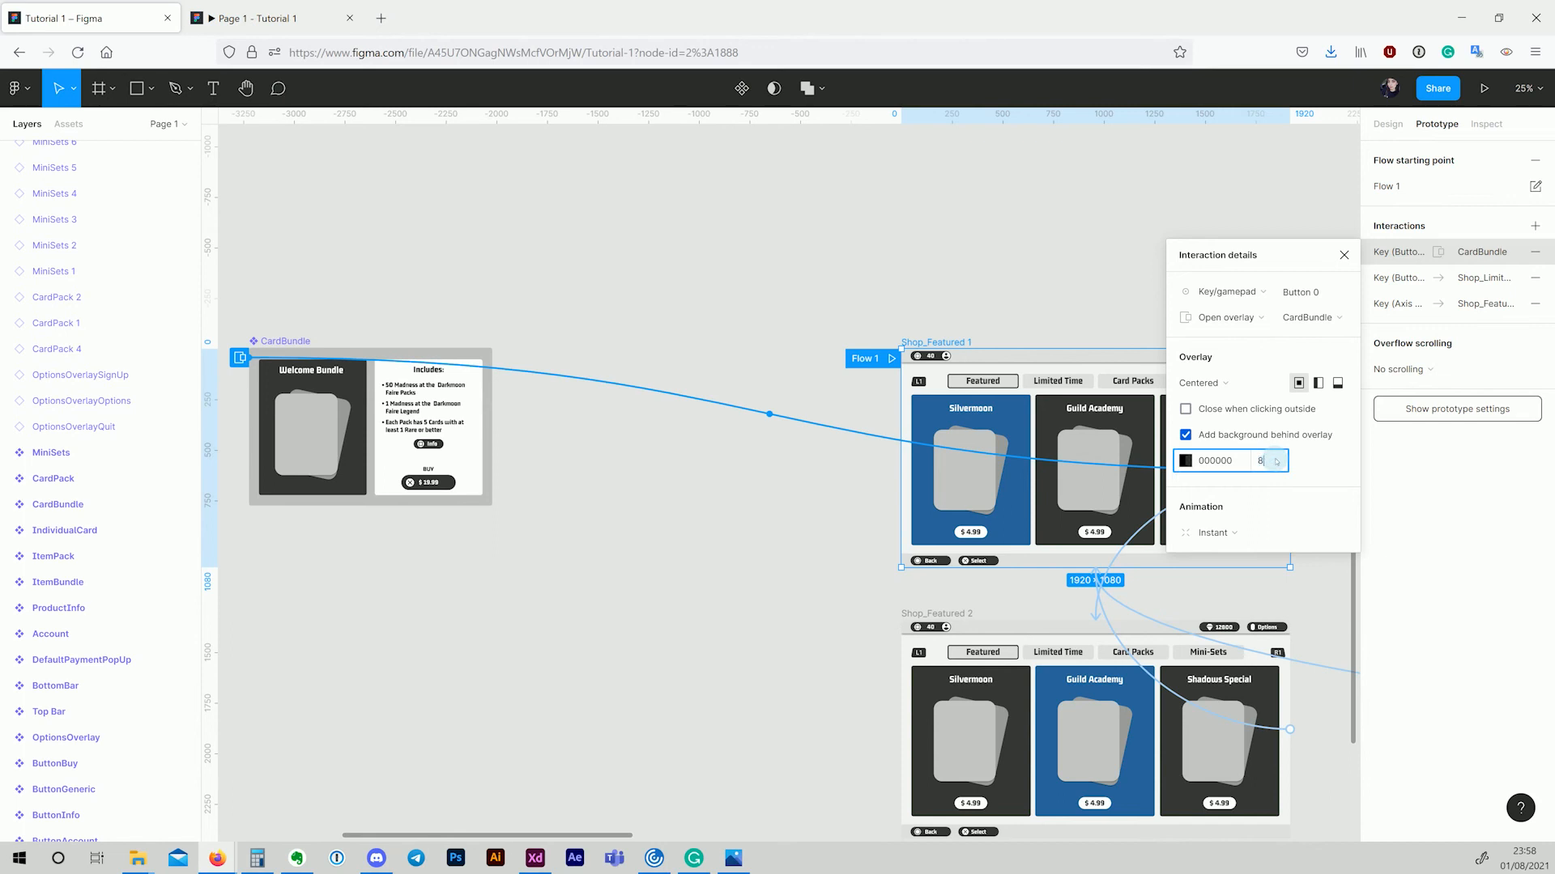
pyautogui.press('Return')
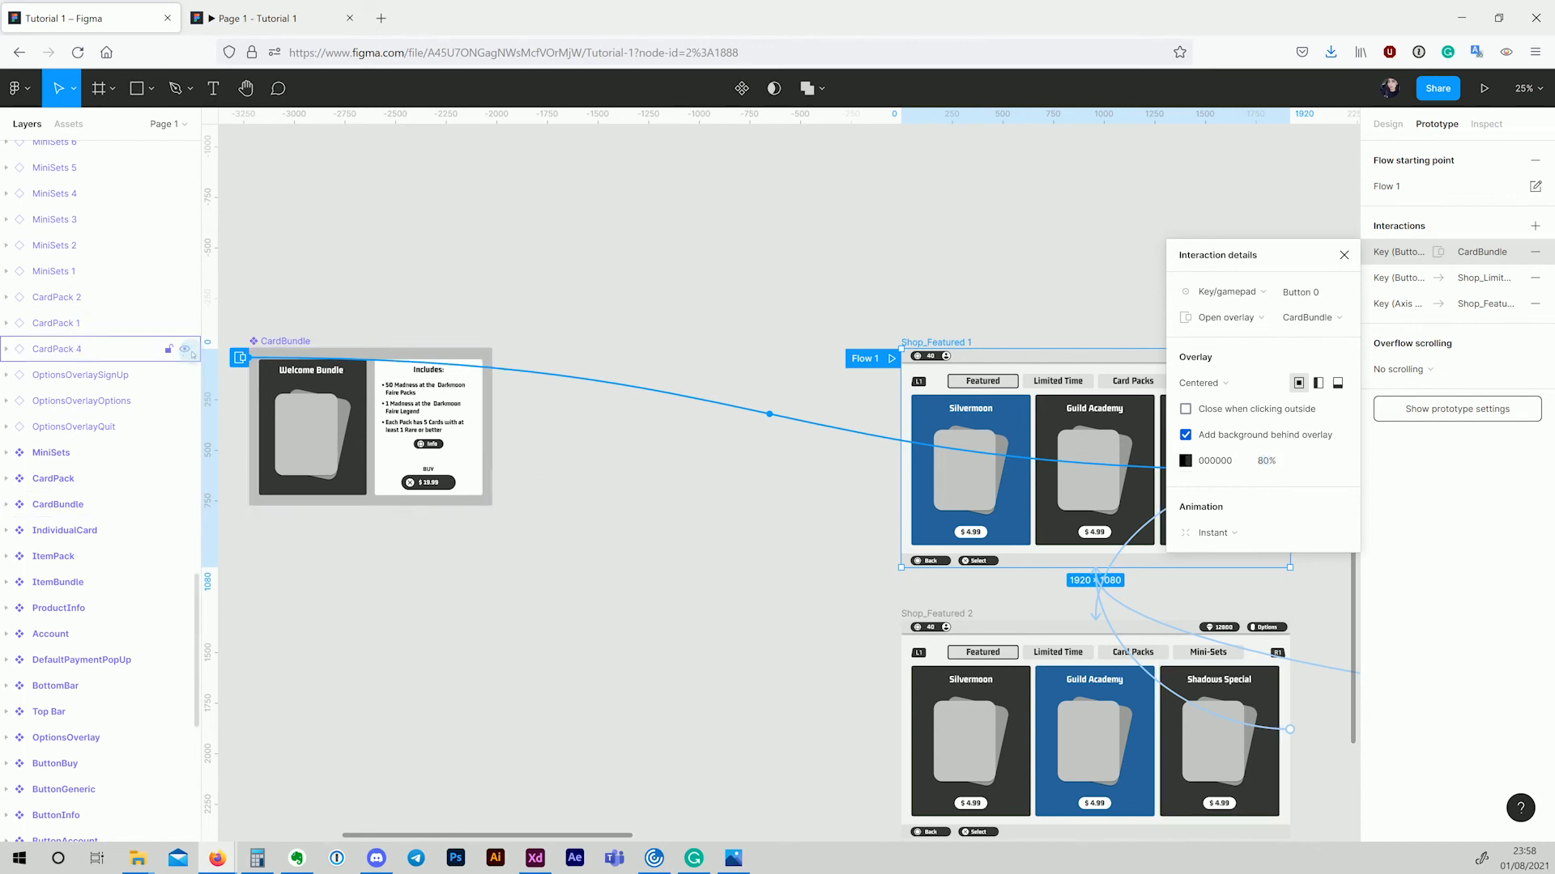
# Step: Add a Close overlay interaction to the CardBundle component, triggered by Key/gamepad Button 1
pyautogui.click(277, 350)
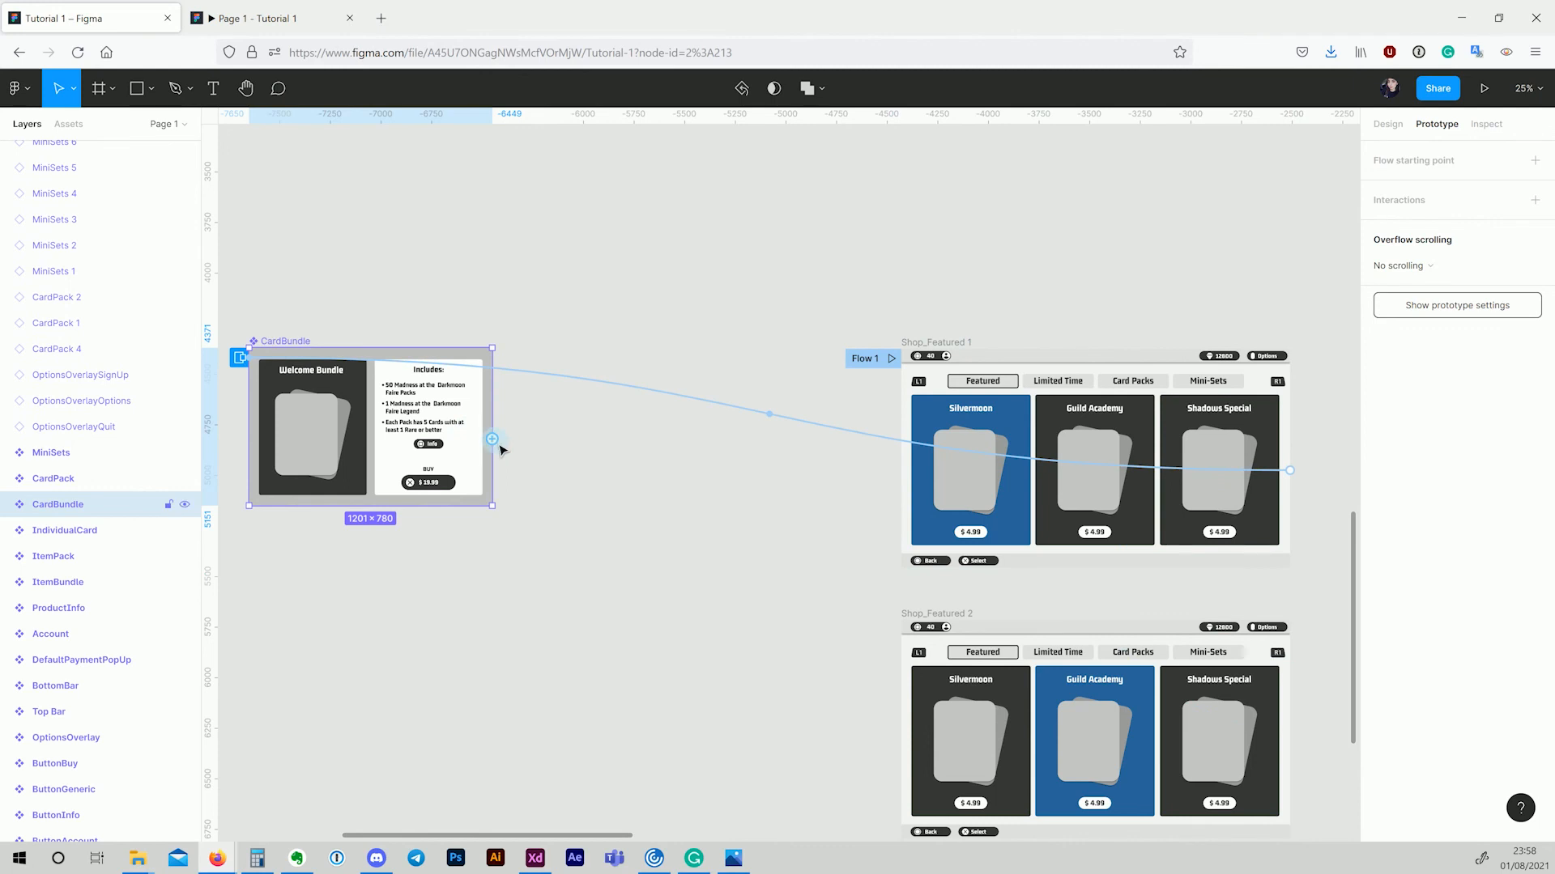
pyautogui.moveTo(492, 439); pyautogui.dragTo(511, 357)
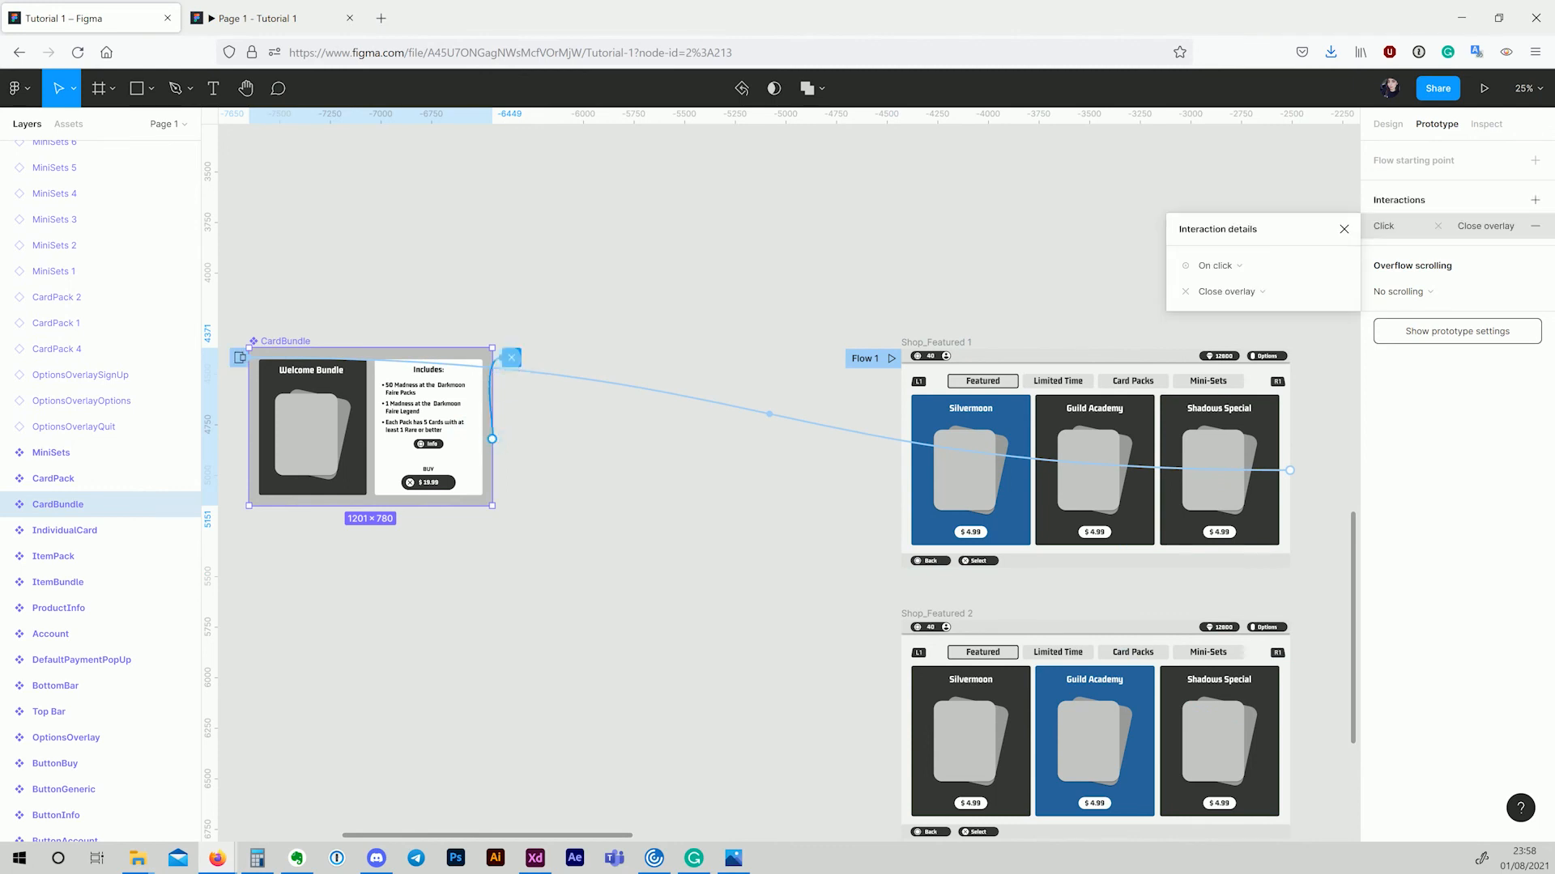
pyautogui.click(1215, 265)
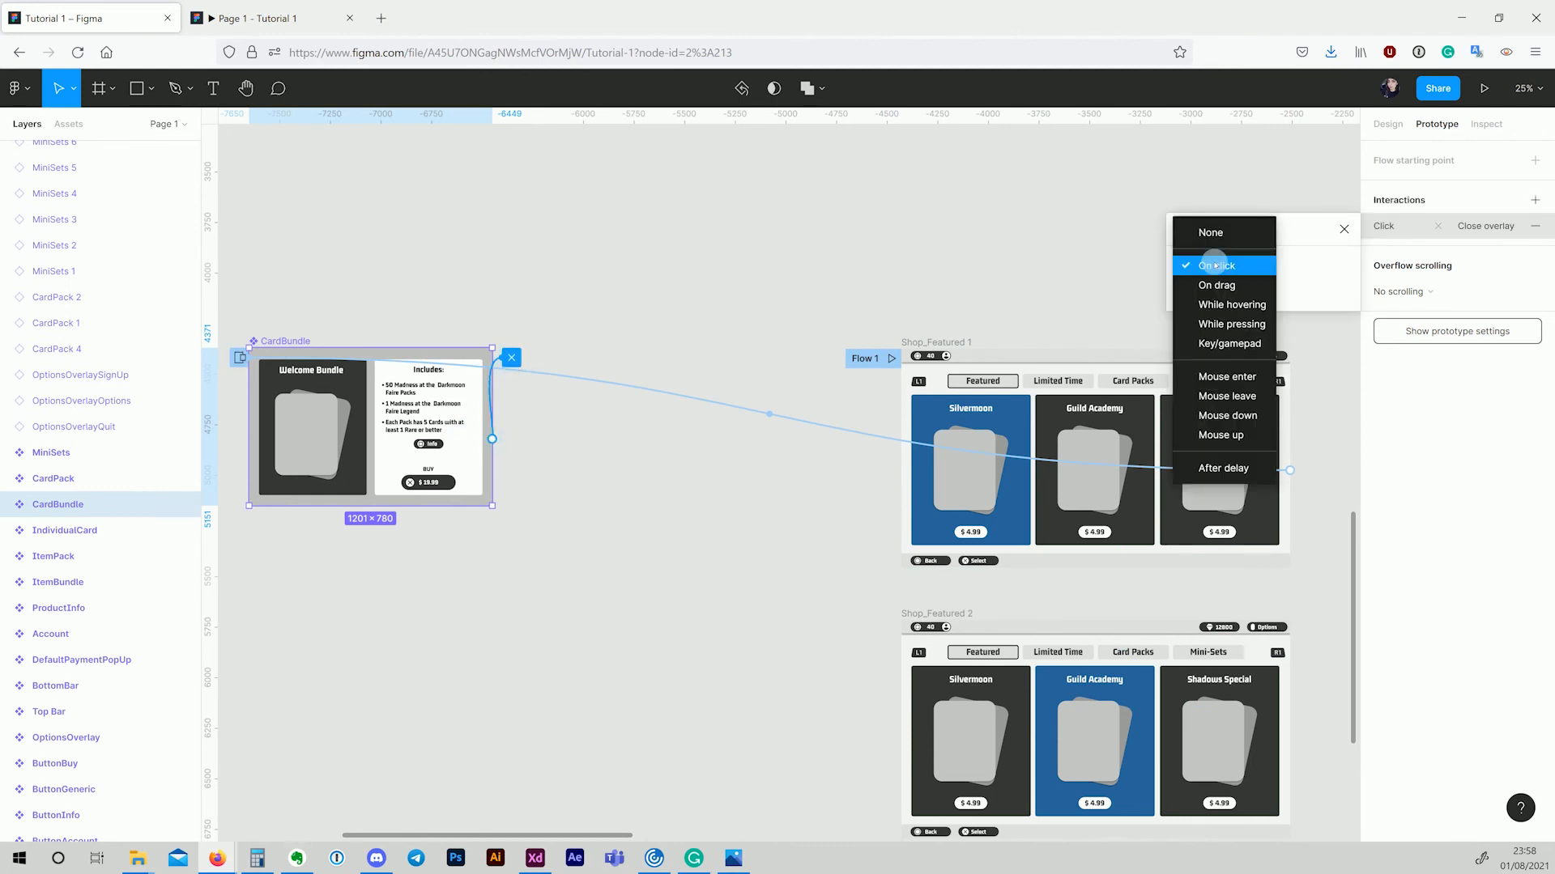
pyautogui.click(1219, 346)
pyautogui.click(1298, 270)
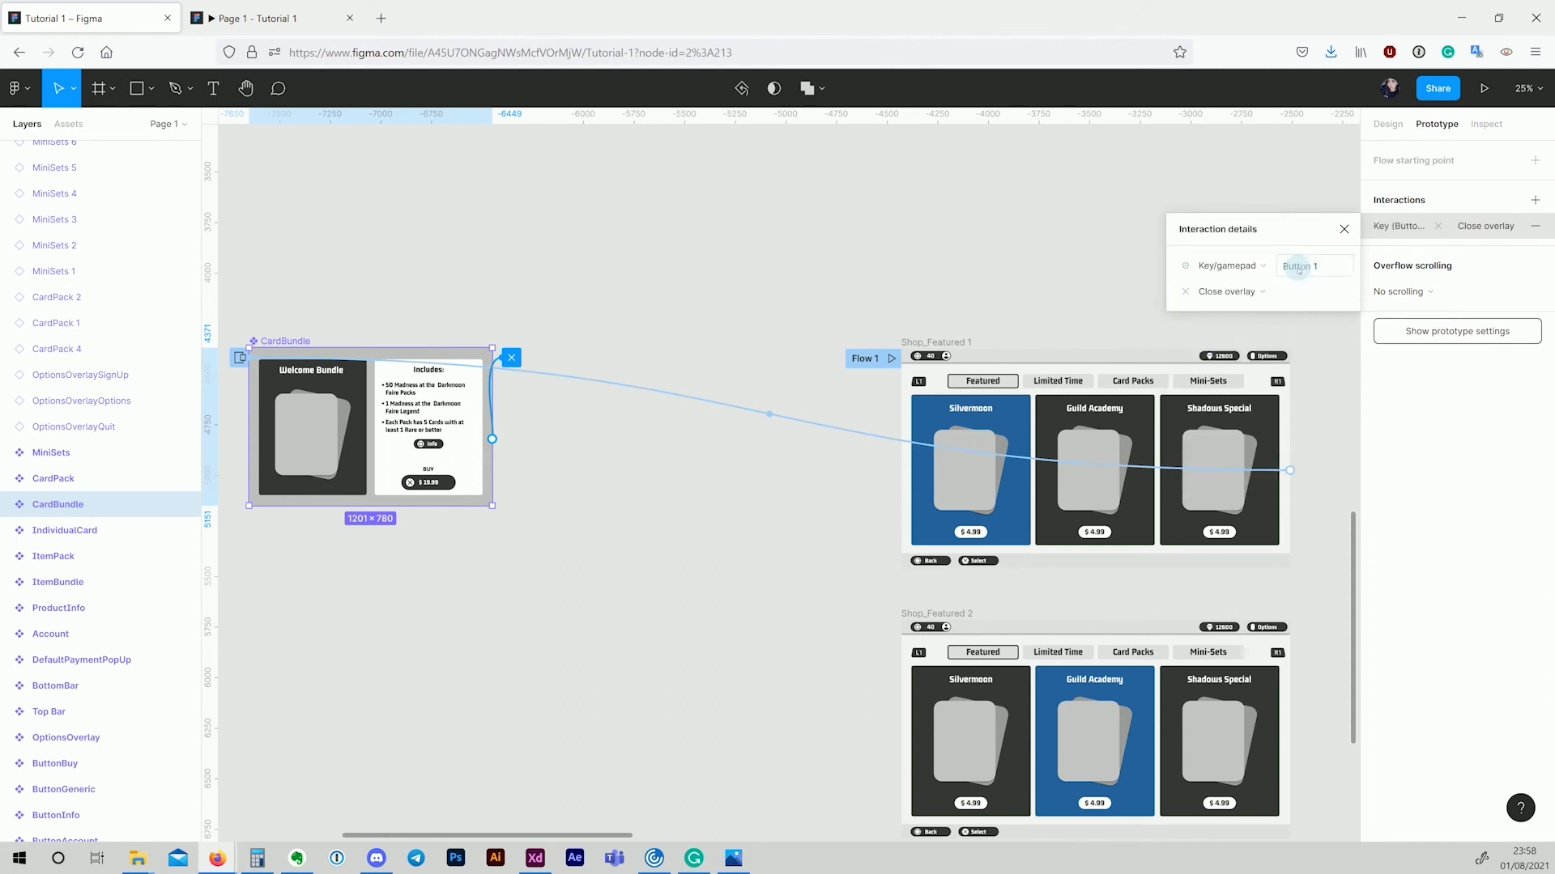
pyautogui.click(1255, 291)
pyautogui.click(1257, 292)
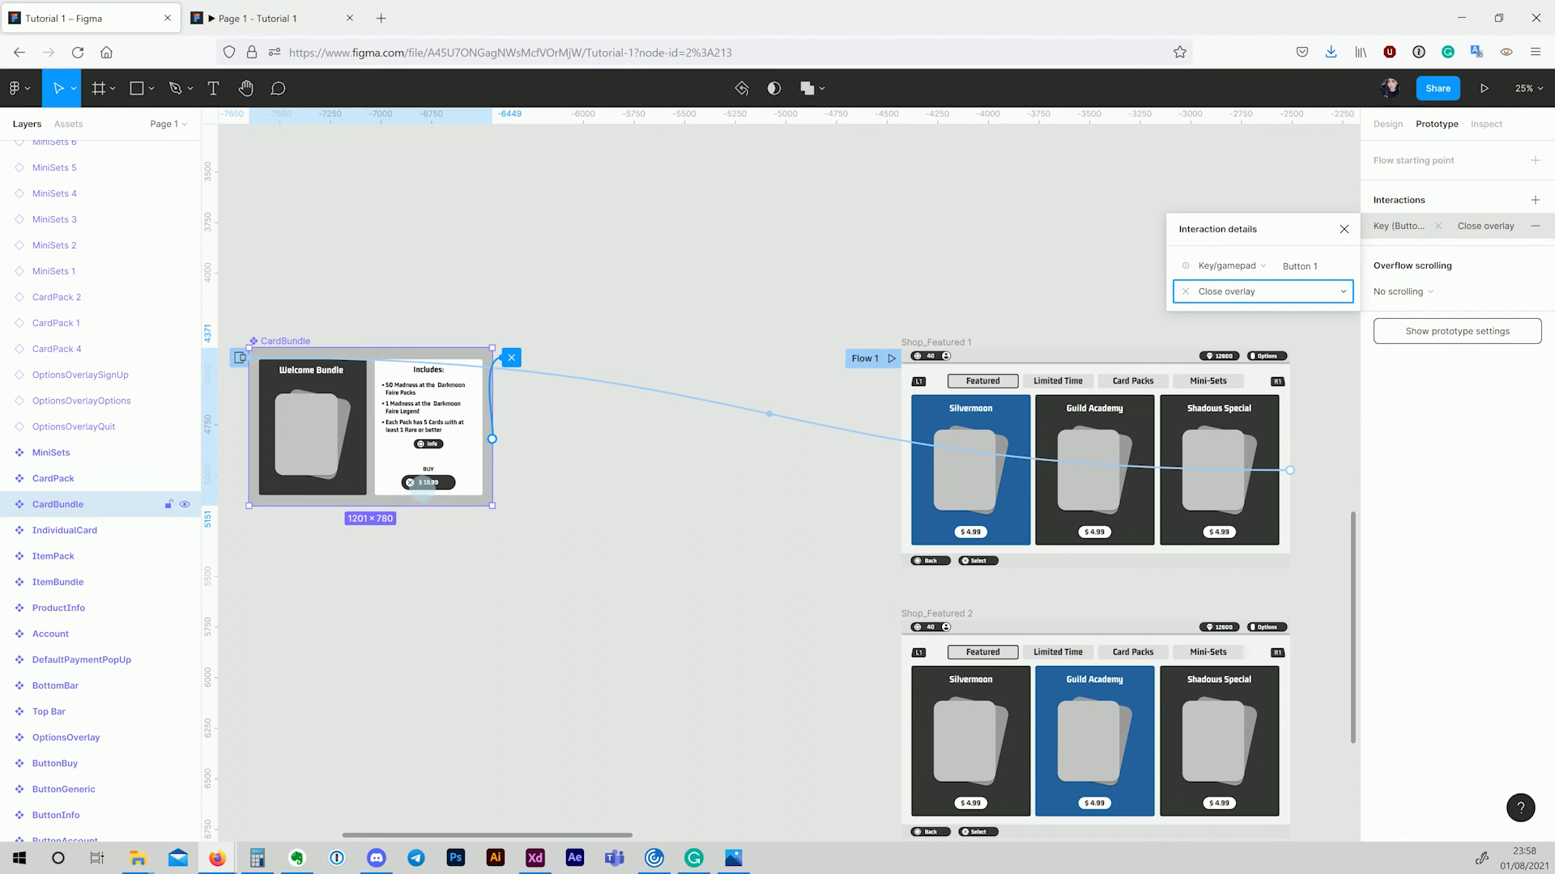
# Step: Link the remaining shop frames to each other and to their purchase pop-up overlays
pyautogui.moveTo(909, 245); pyautogui.dragTo(464, 749)
pyautogui.moveTo(868, 625); pyautogui.dragTo(507, 837)
pyautogui.moveTo(864, 761); pyautogui.dragTo(470, 855)
pyautogui.moveTo(824, 787)
pyautogui.mouseDown()
pyautogui.moveTo(748, 787)
pyautogui.moveTo(437, 684)
pyautogui.moveTo(170, 673)
pyautogui.moveTo(33, 688)
pyautogui.mouseUp()
pyautogui.moveTo(571, 654)
pyautogui.mouseDown()
pyautogui.moveTo(732, 653)
pyautogui.moveTo(555, 664)
pyautogui.mouseUp()
pyautogui.moveTo(855, 683)
pyautogui.mouseDown()
pyautogui.moveTo(143, 680)
pyautogui.moveTo(254, 712)
pyautogui.moveTo(1175, 680)
pyautogui.moveTo(688, 701)
pyautogui.moveTo(1259, 642)
pyautogui.mouseUp()
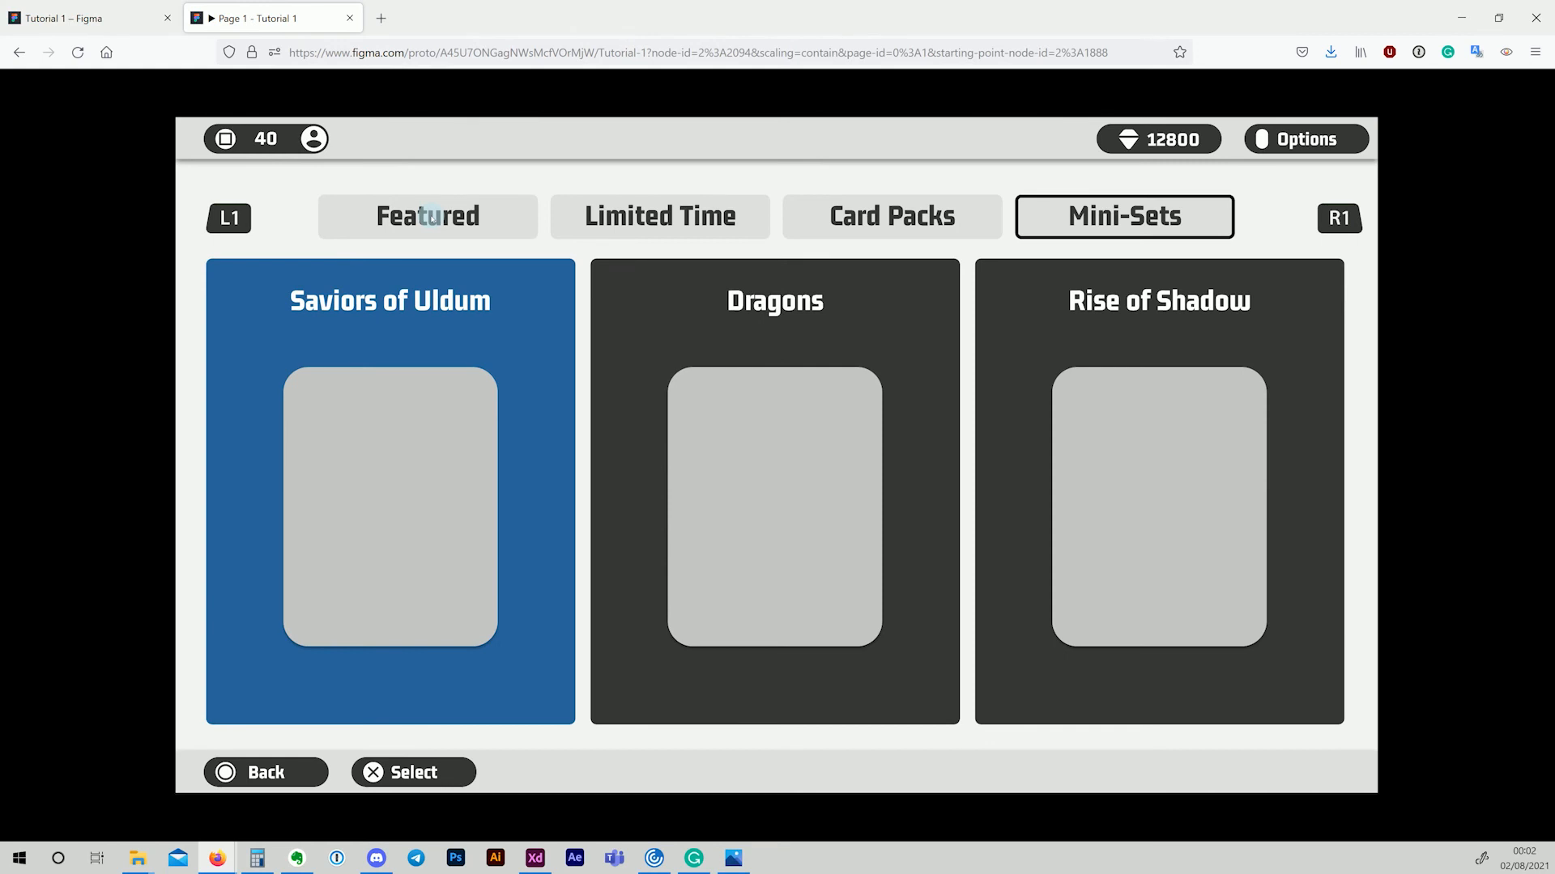
# Step: Test in the preview going from Mini-Sets back to Featured, then opening and closing the Silvermoon card's bundle overlay
pyautogui.press('Left')
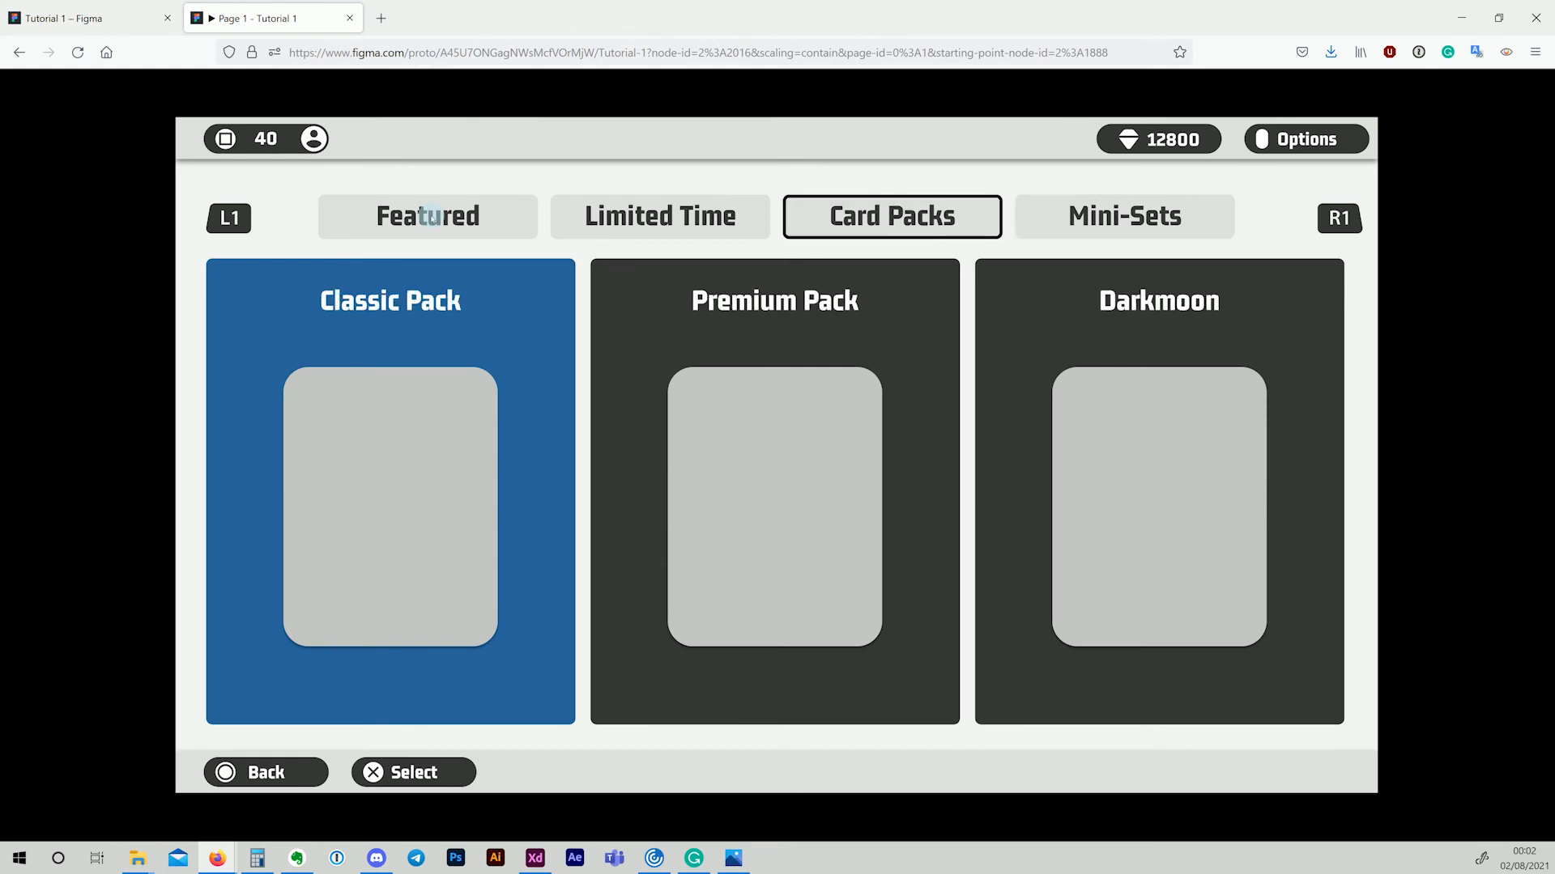
pyautogui.press('Left')
pyautogui.press('Left')
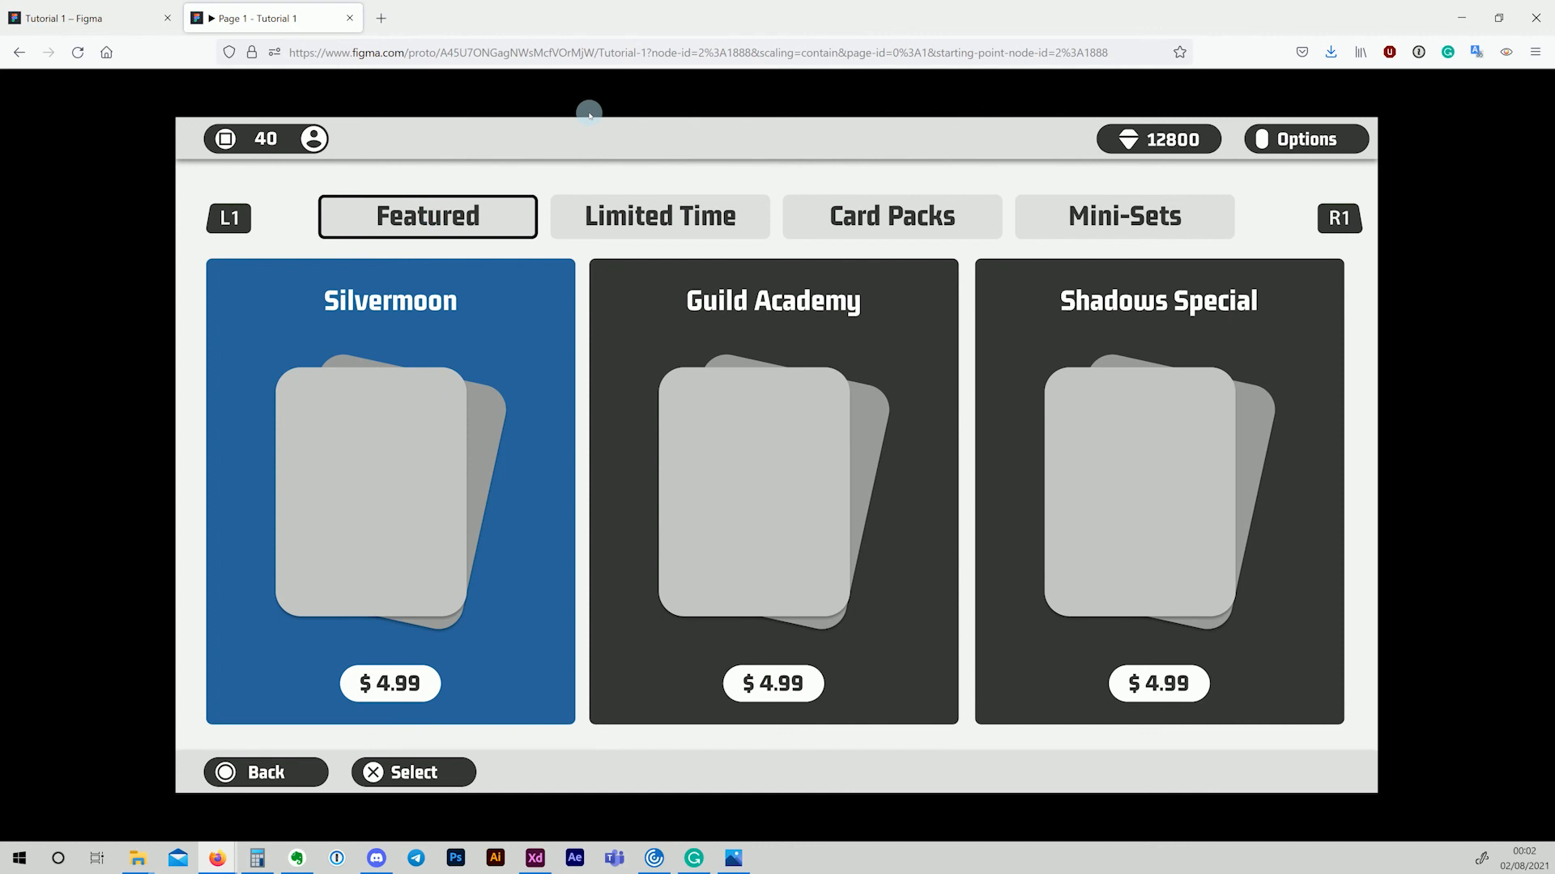
pyautogui.press('Return')
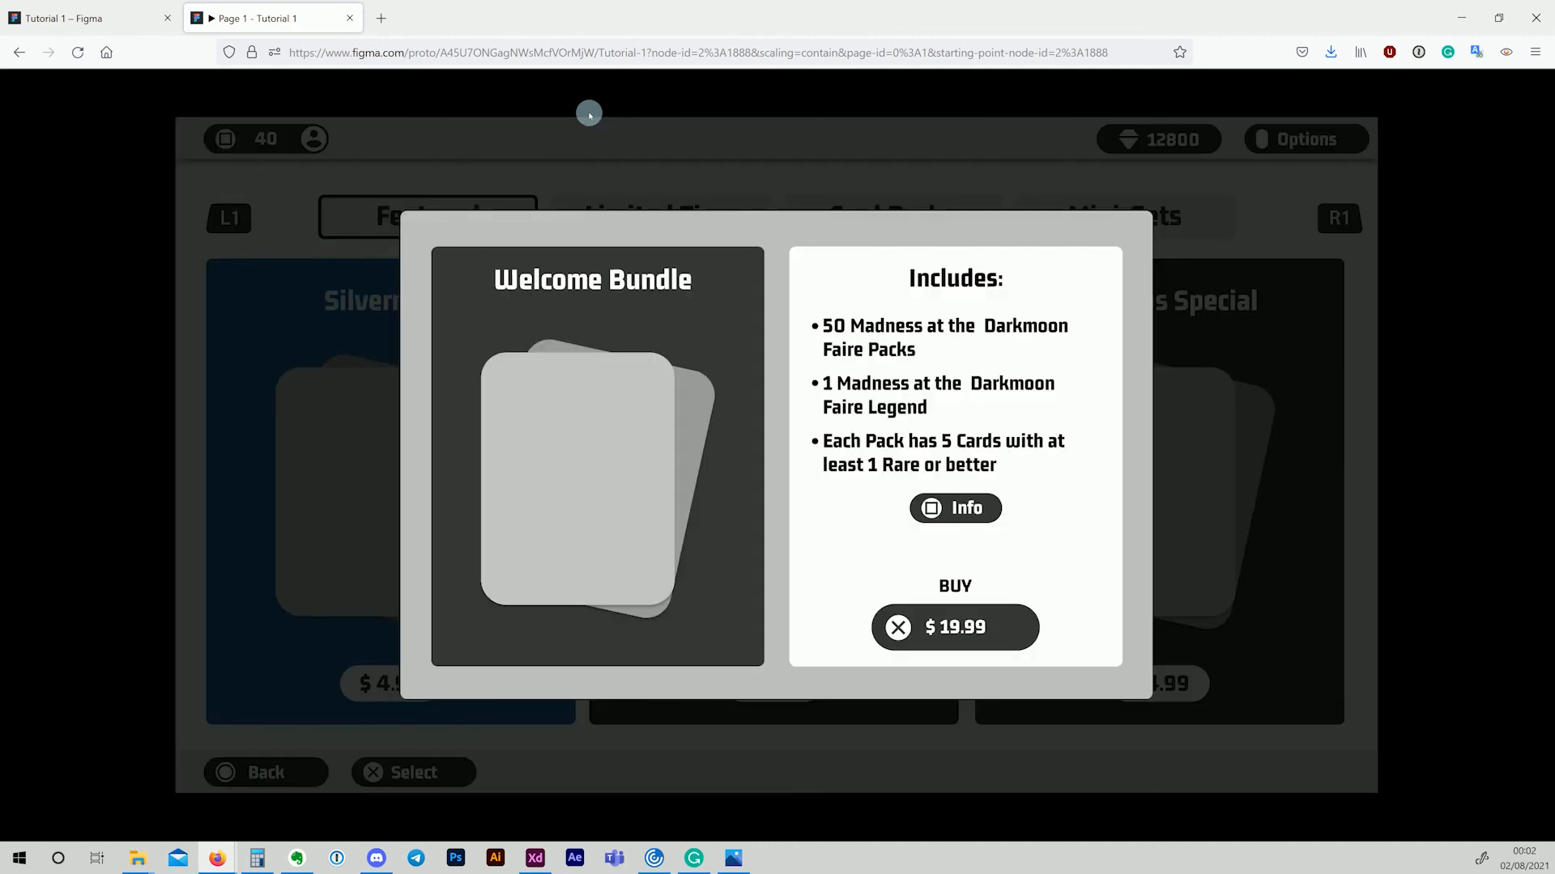
pyautogui.press('Escape')
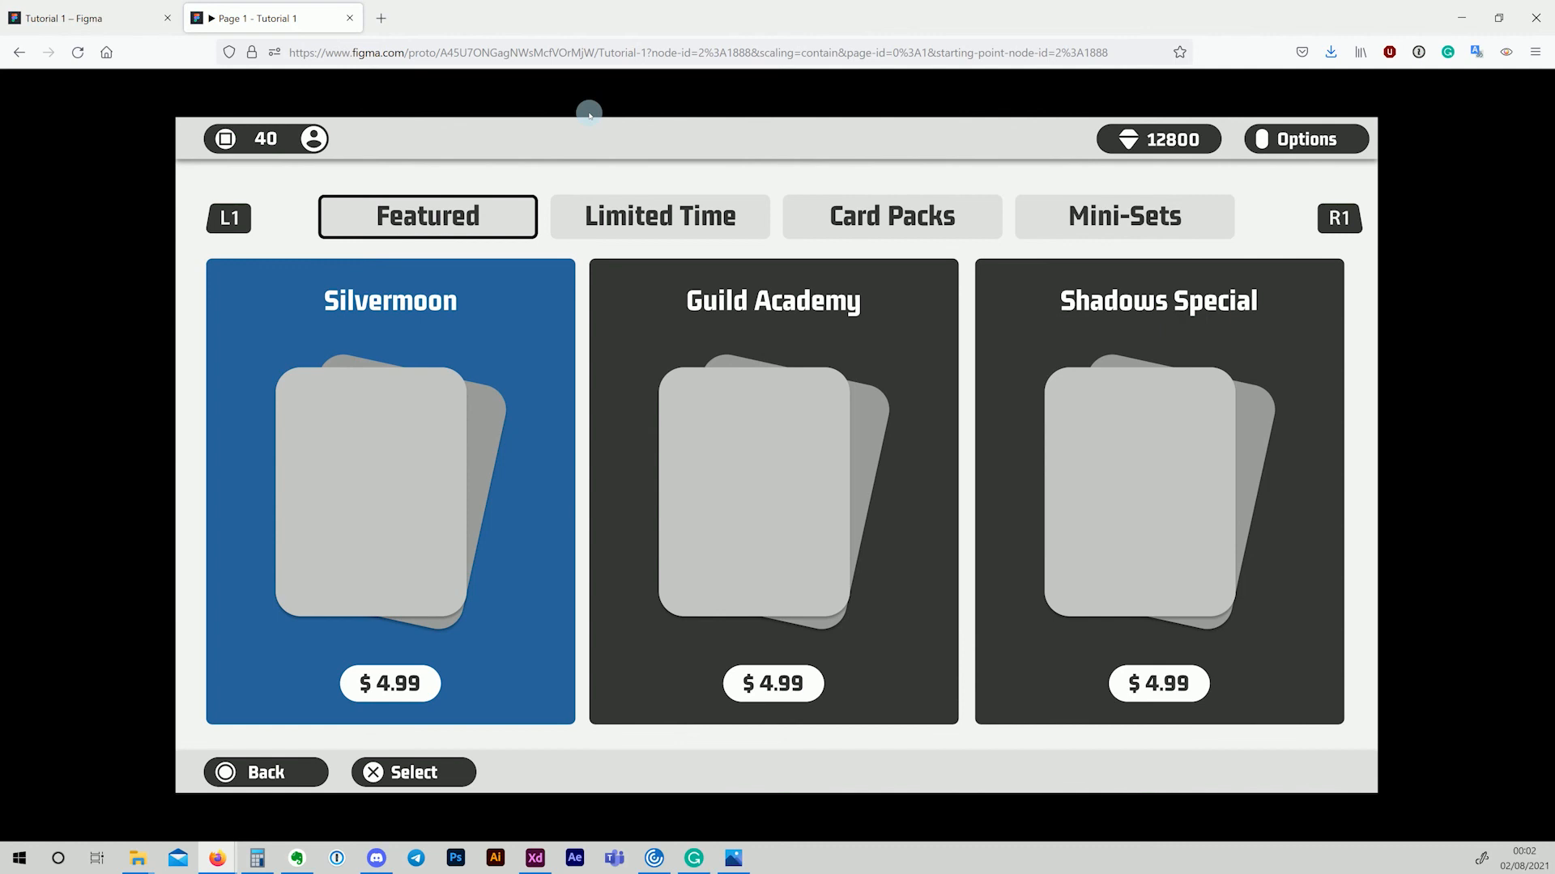
# Step: Test the Card Packs tab by opening and closing the Classic Pack overlay and moving the highlight to the Darkmoon card
pyautogui.press('e')
pyautogui.press('e')
pyautogui.press('Return')
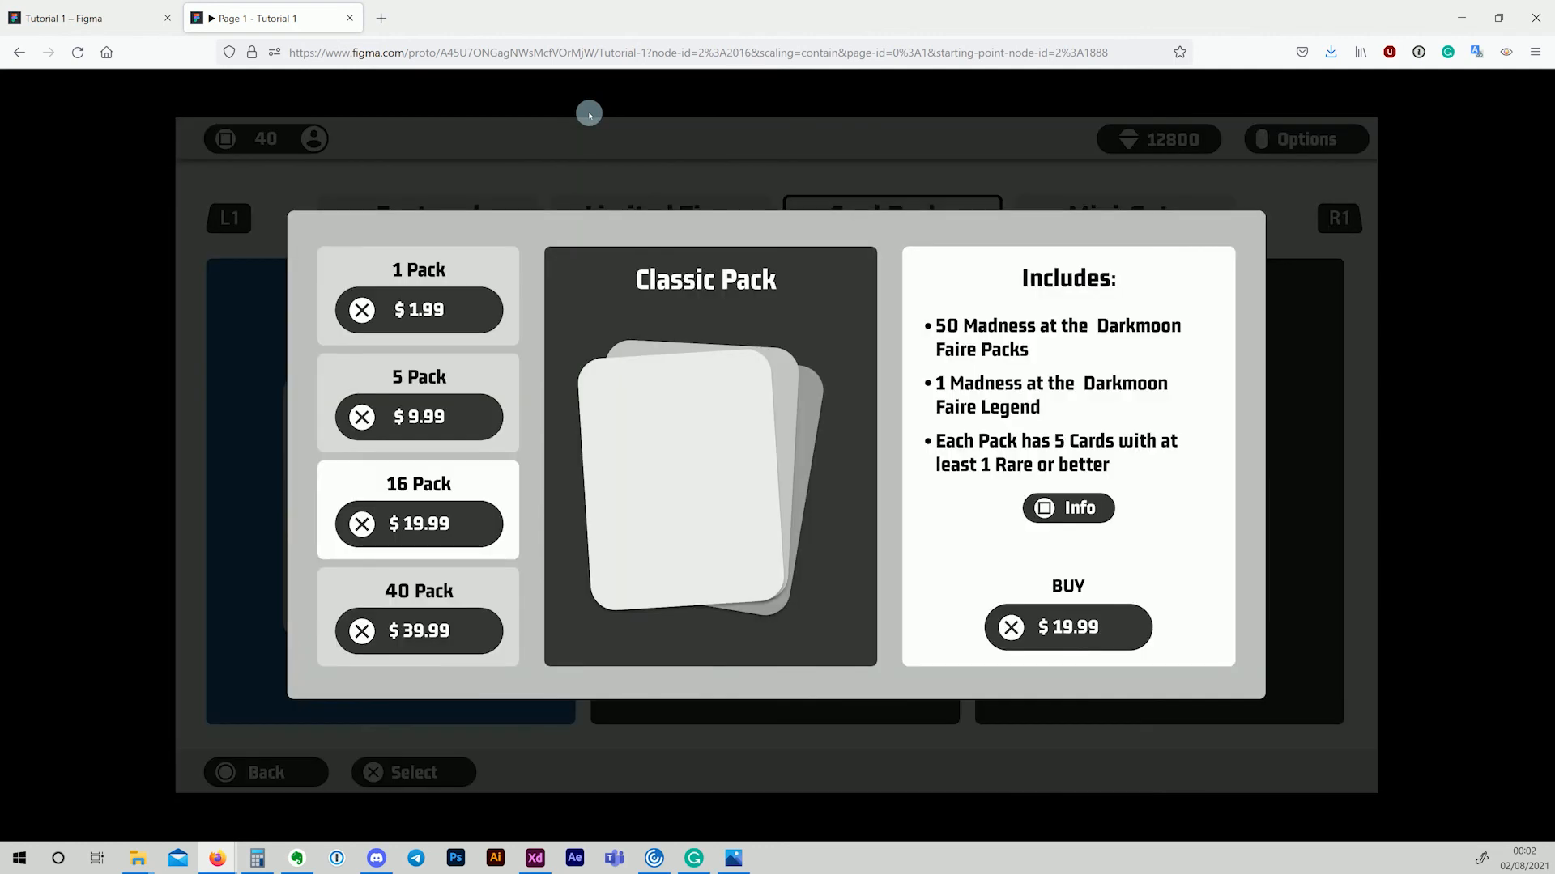
pyautogui.press('Escape')
pyautogui.press('Right')
pyautogui.press('Right')
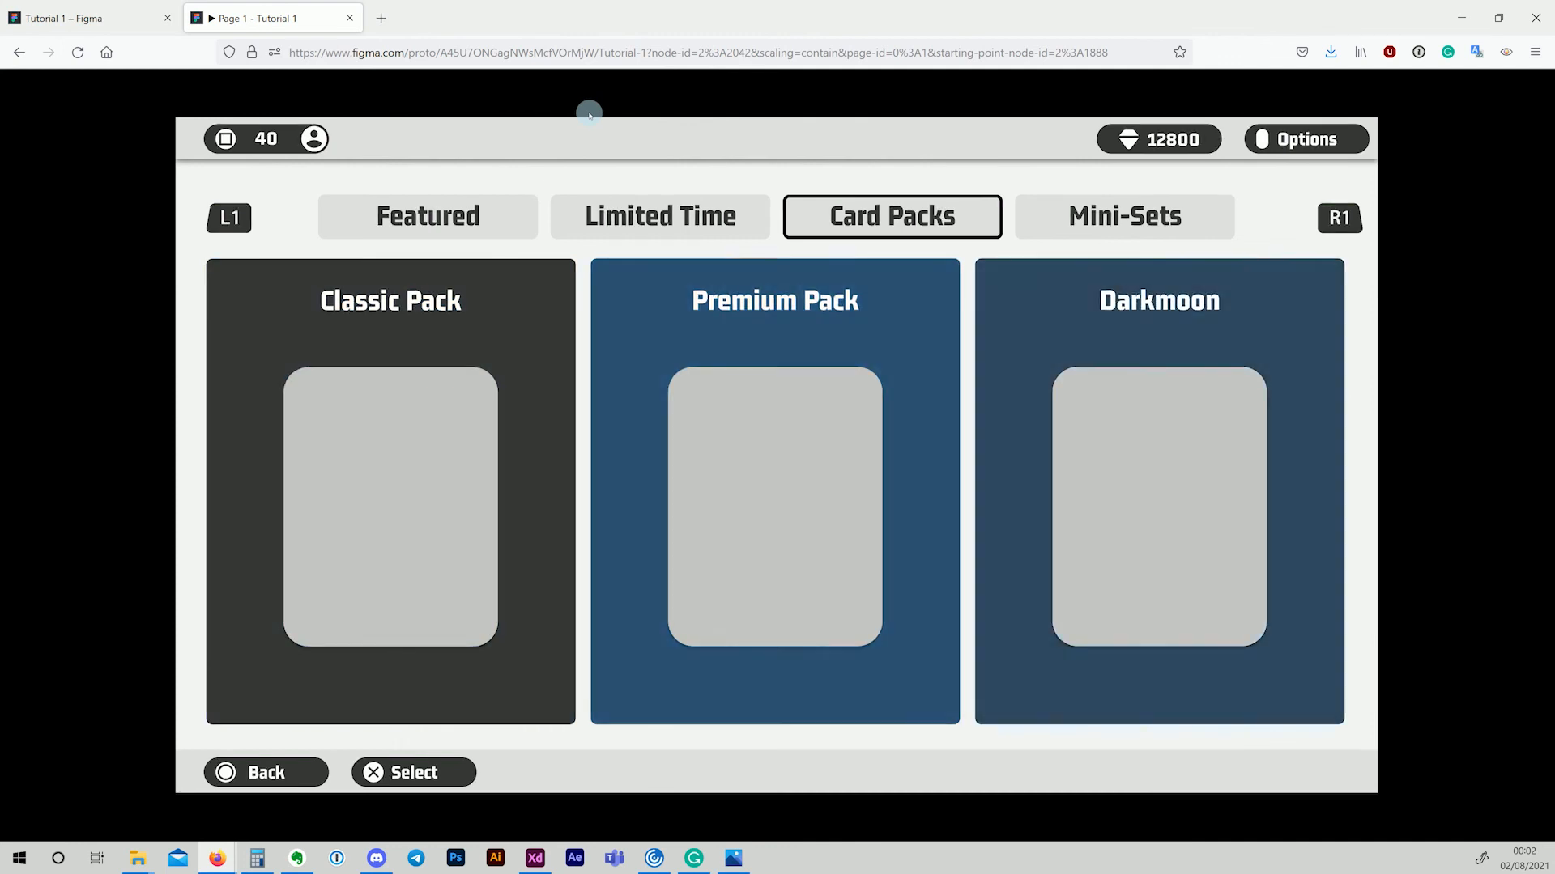